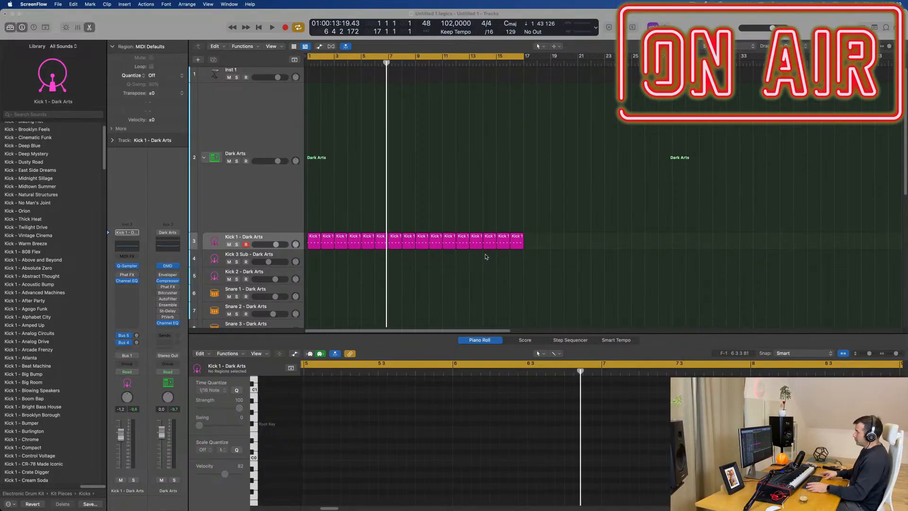
Play back the looped kick pattern and inspect the notes of the first Kick 1 - Dark Arts region.
click(439, 215)
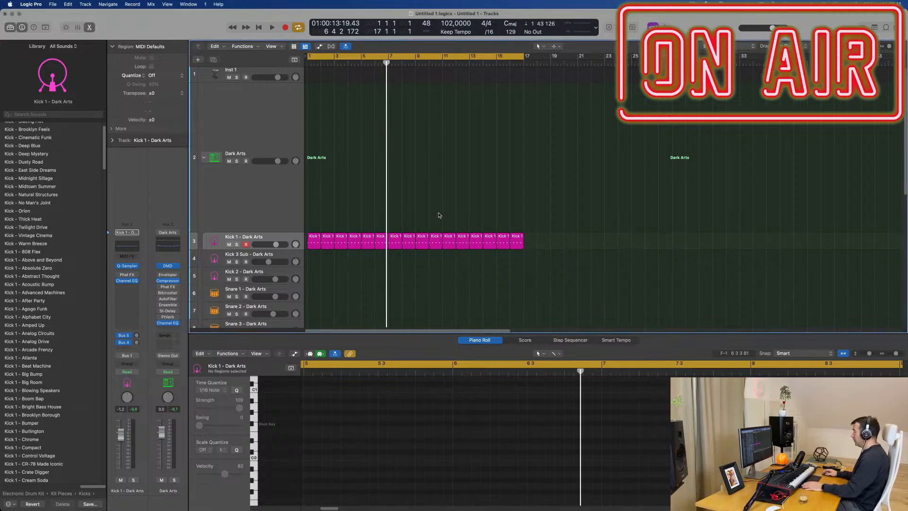
key(space)
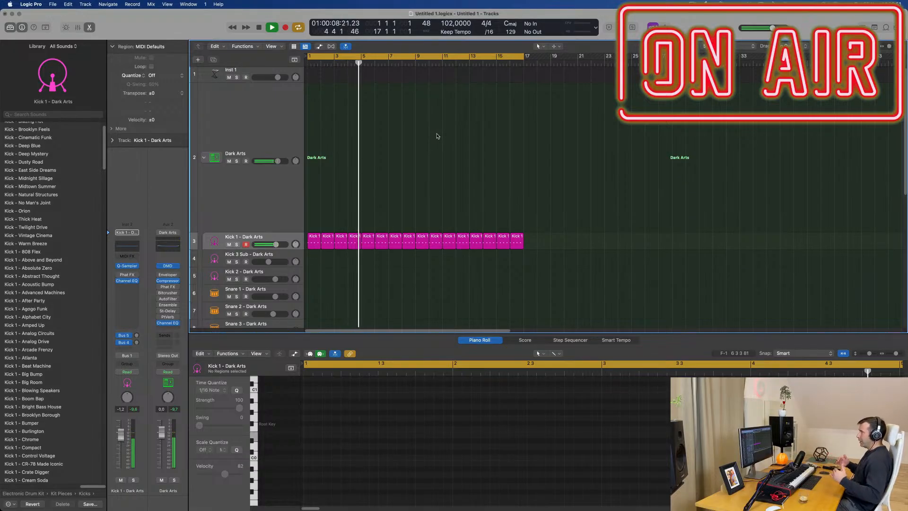
click(310, 242)
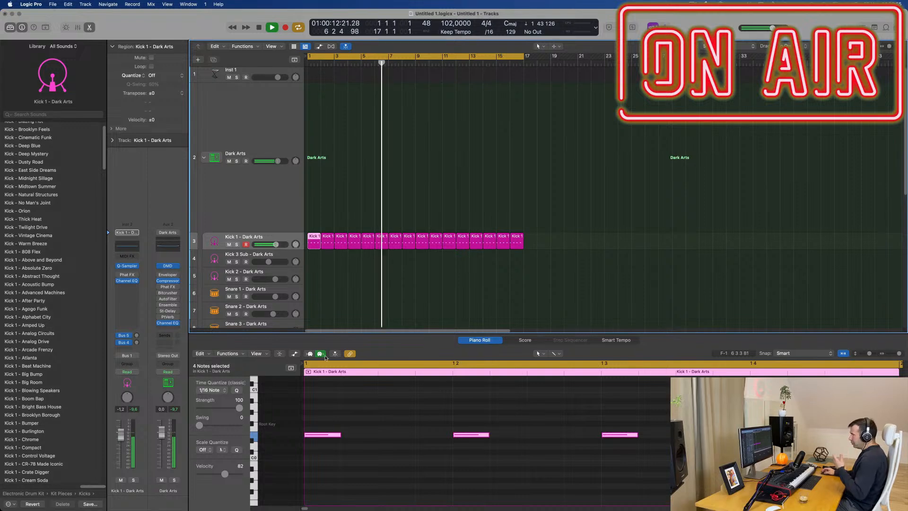
mouse_move(322, 434)
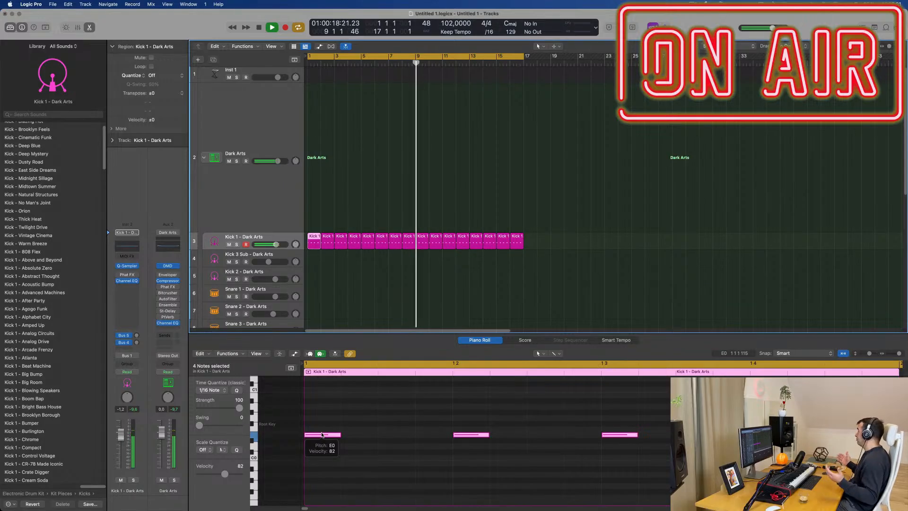
click(348, 221)
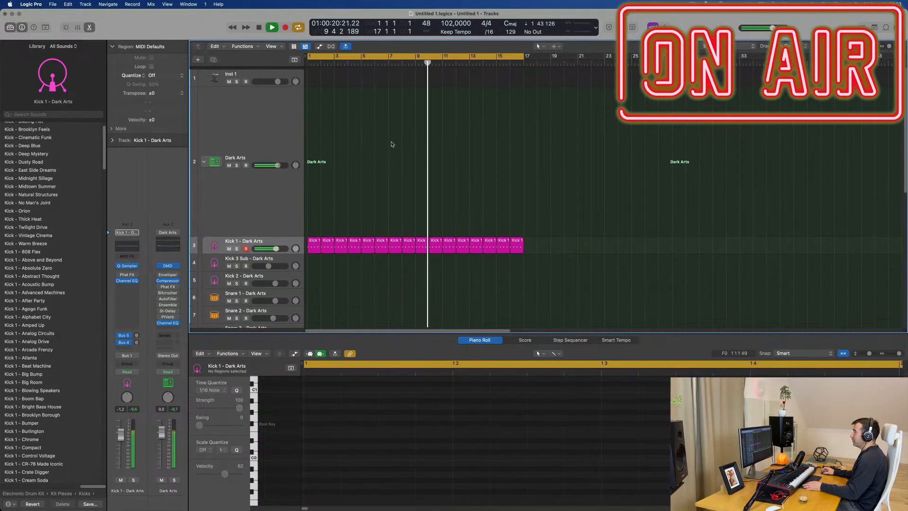
Select and enlarge the Inst 1 track, and show its Alchemy instrument window clear of the track header.
click(282, 74)
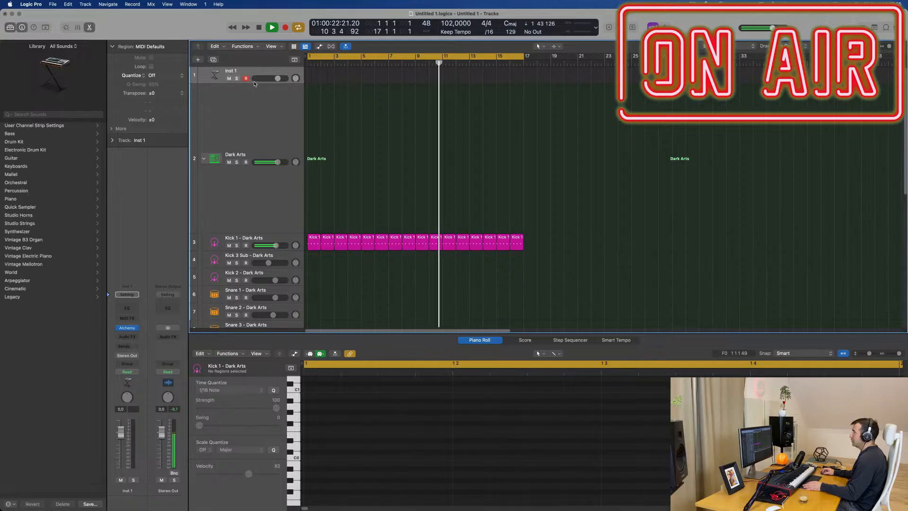
drag(253, 85, 251, 140)
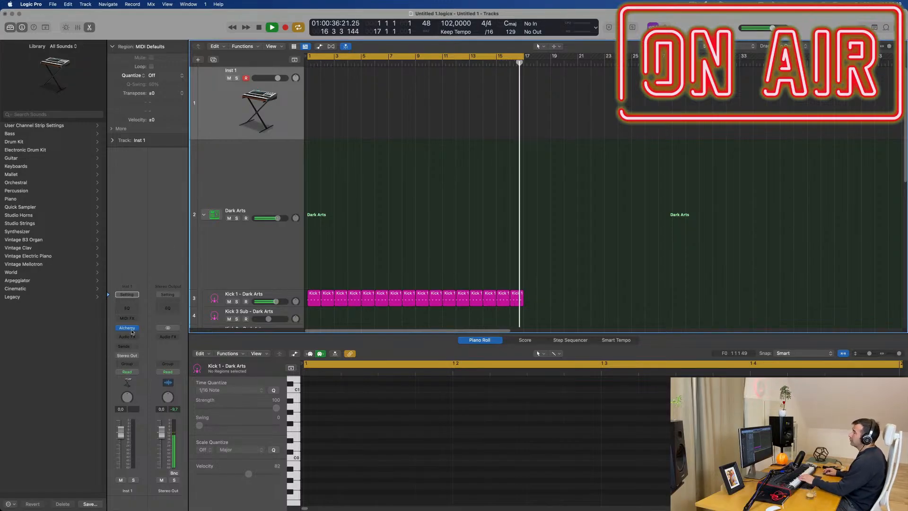
key(v)
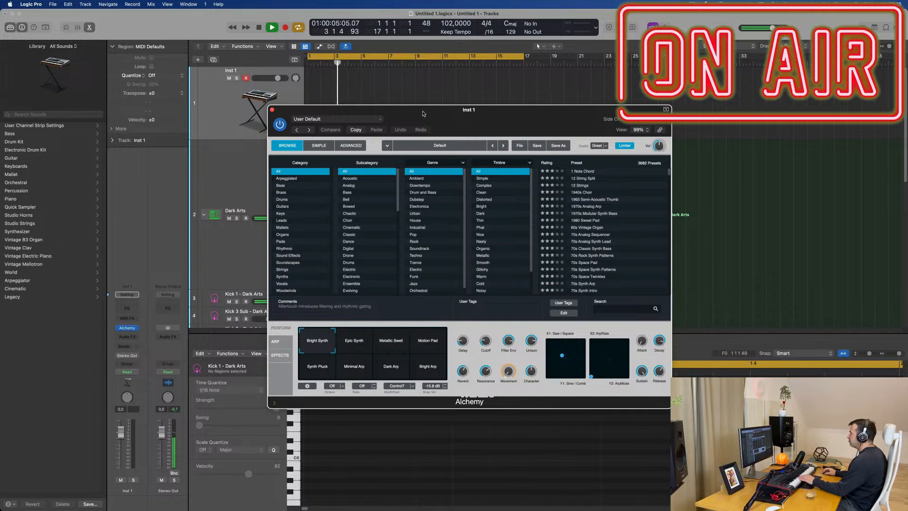
drag(423, 114, 388, 135)
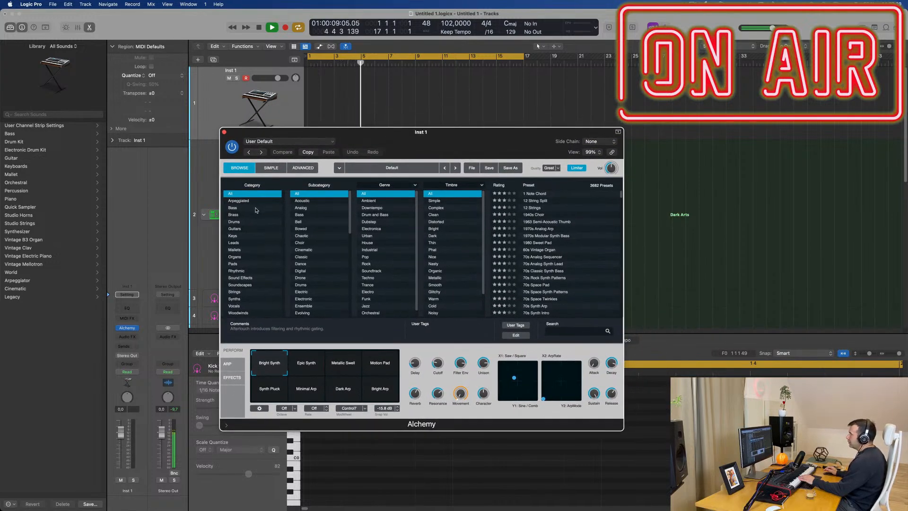
Filter the Alchemy presets to the Pads category with the Fast Attack subcategory.
click(241, 265)
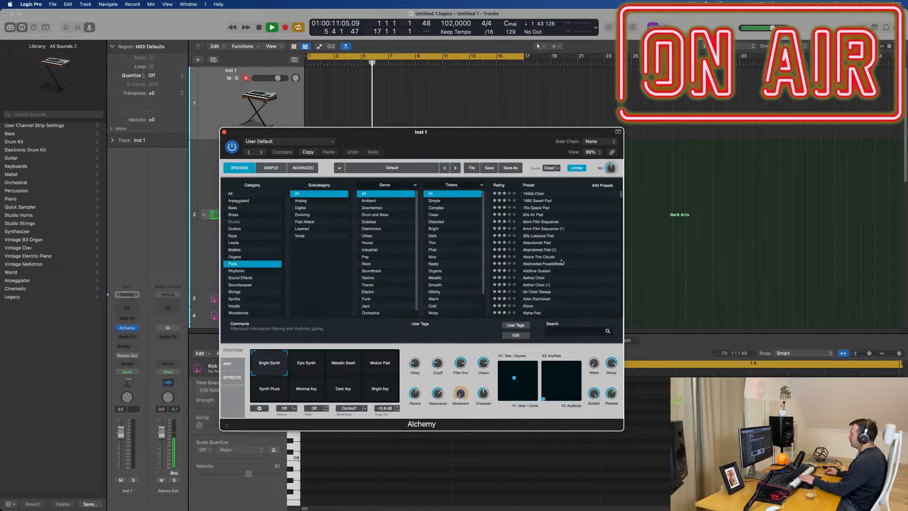
scroll(562, 261, down, 10)
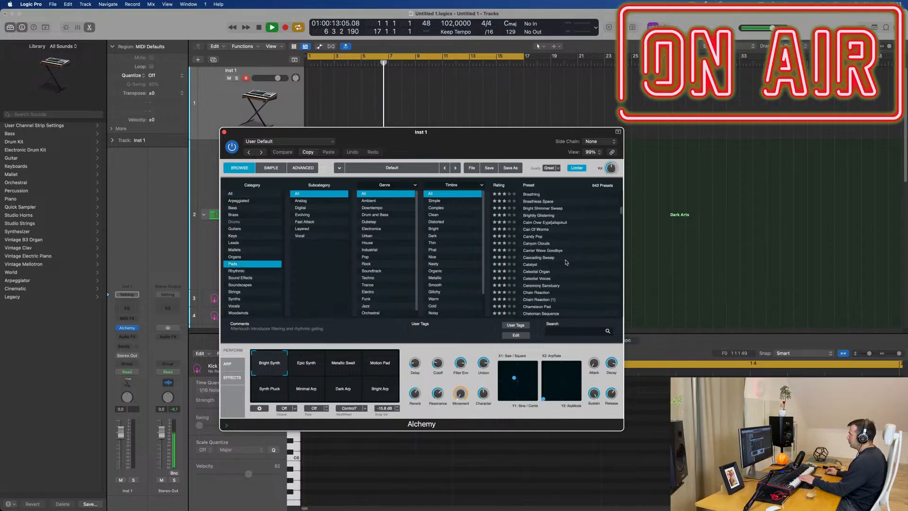
click(334, 223)
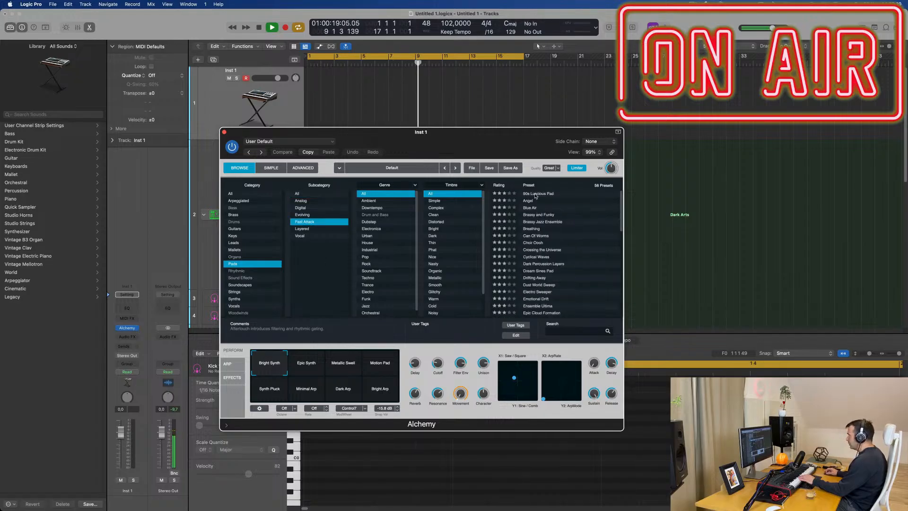
Audition the 90s Luscious Pad preset with its Glassy variation, and the Angel preset with its Sweet variation.
click(534, 194)
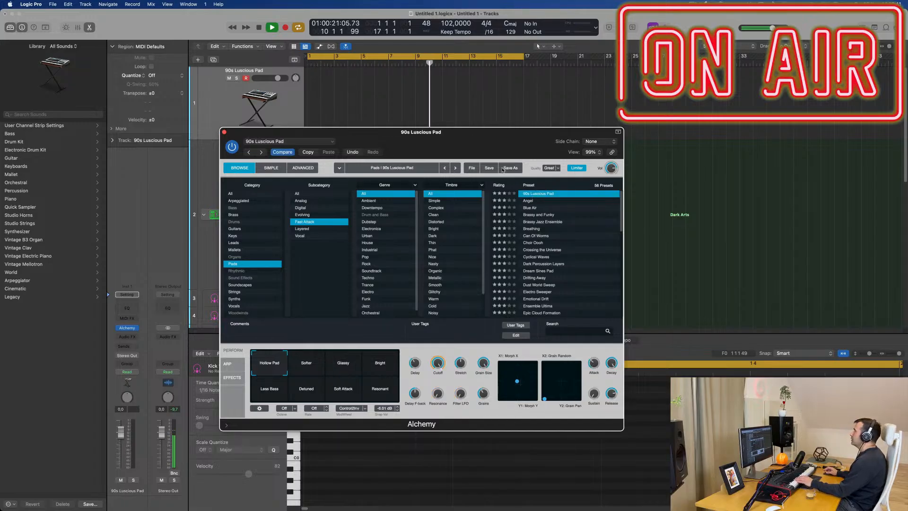
drag(515, 137, 626, 183)
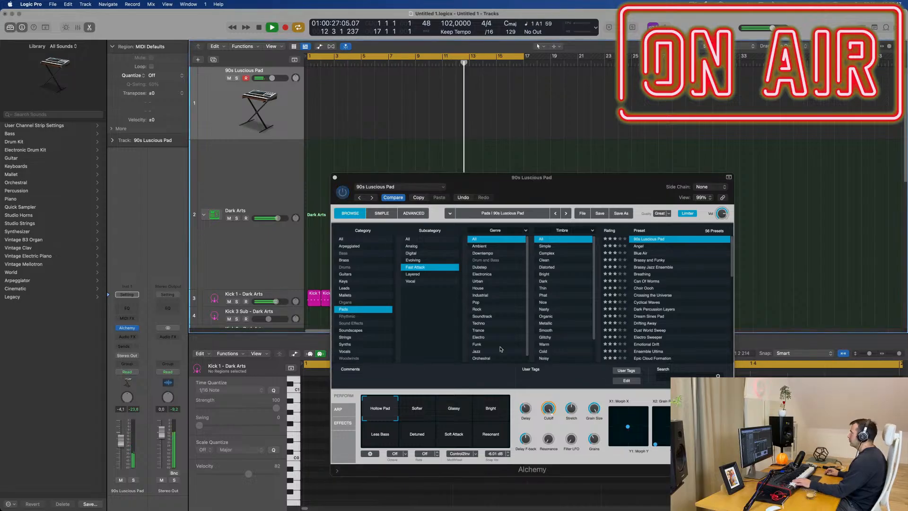
click(470, 404)
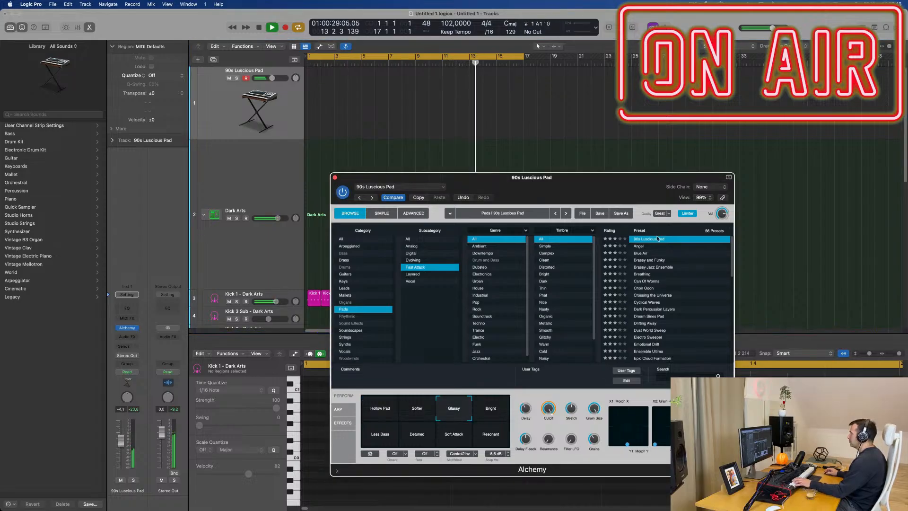
click(643, 246)
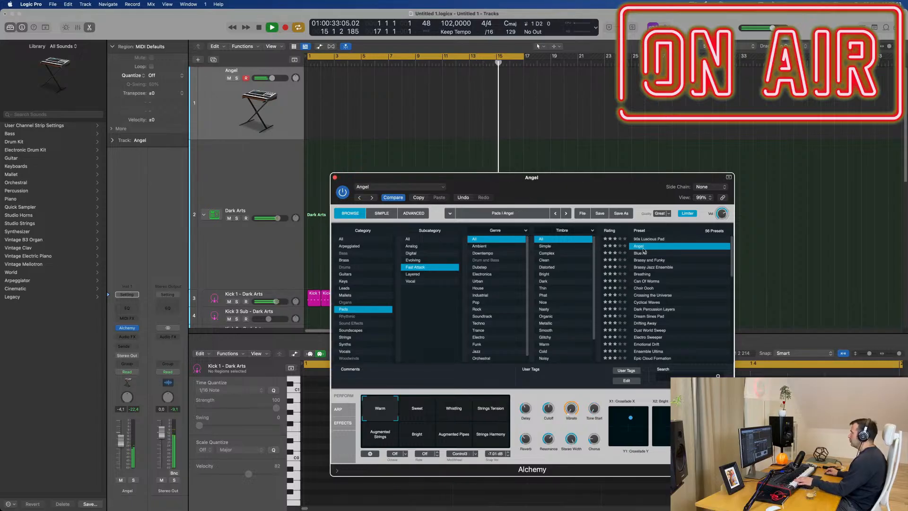
click(421, 408)
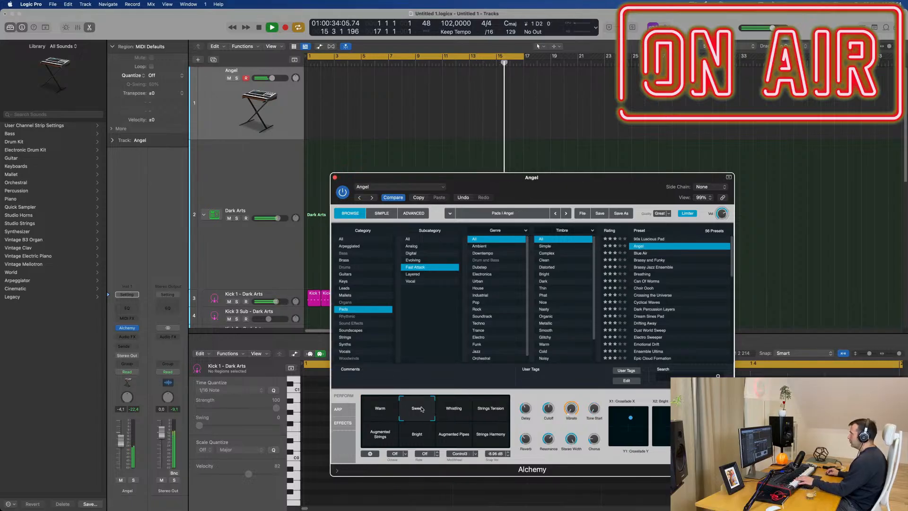
click(447, 418)
Audition the Blue Air preset with its Slow Attack variation at a track volume of -1.8 dB.
click(641, 253)
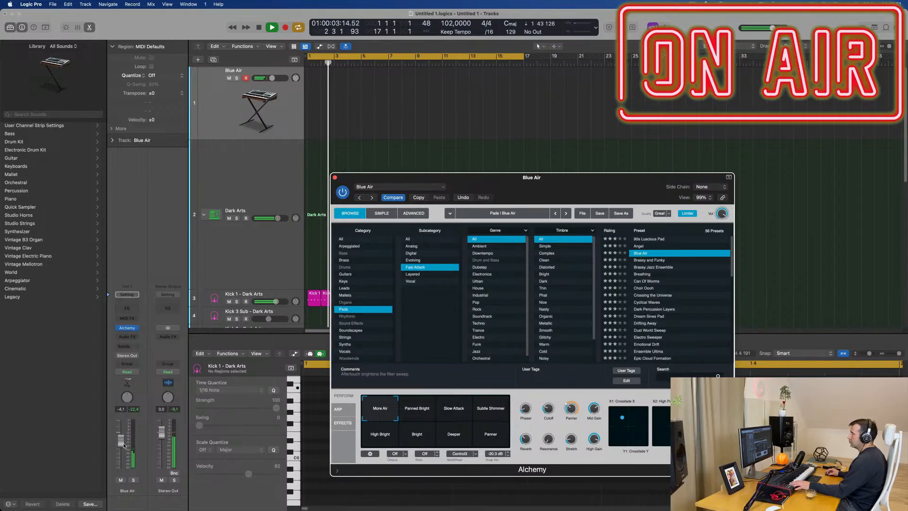
click(307, 425)
click(454, 409)
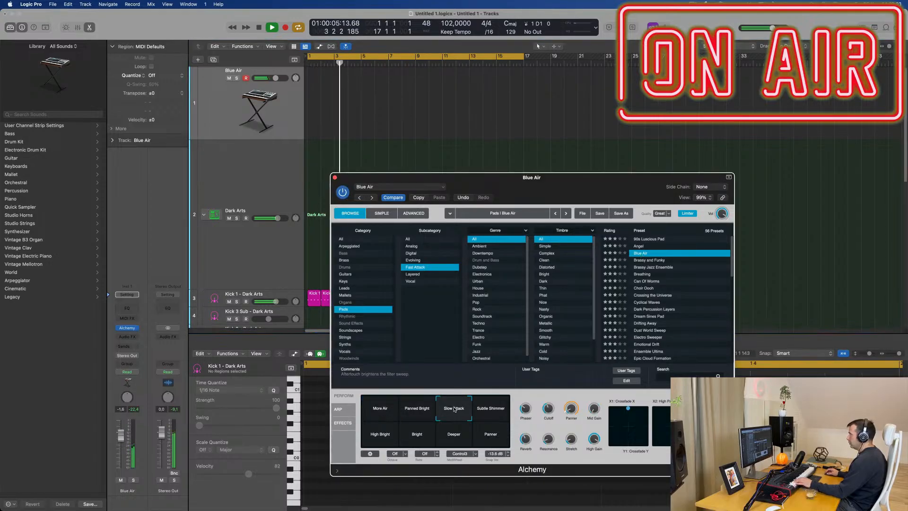
Audition the pad presets one by one from Brassy and Funky through Crossing the Universe.
click(650, 260)
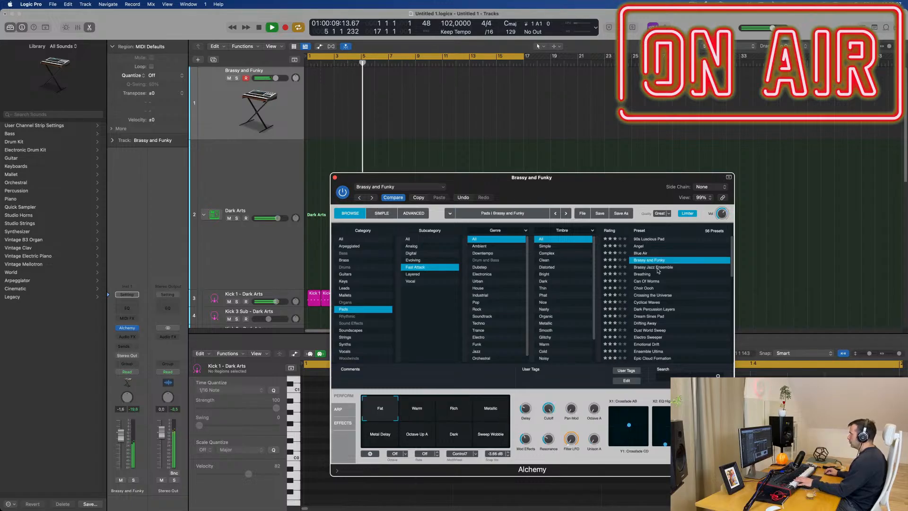
click(657, 268)
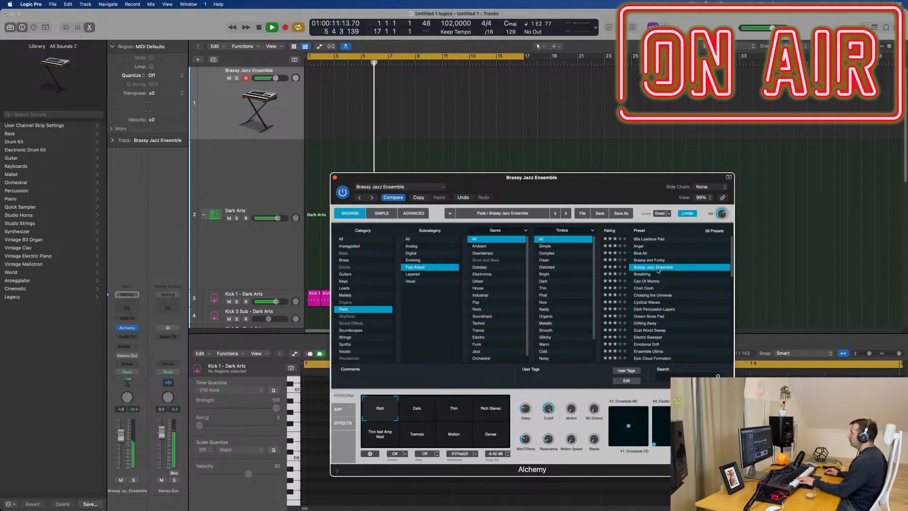
click(636, 275)
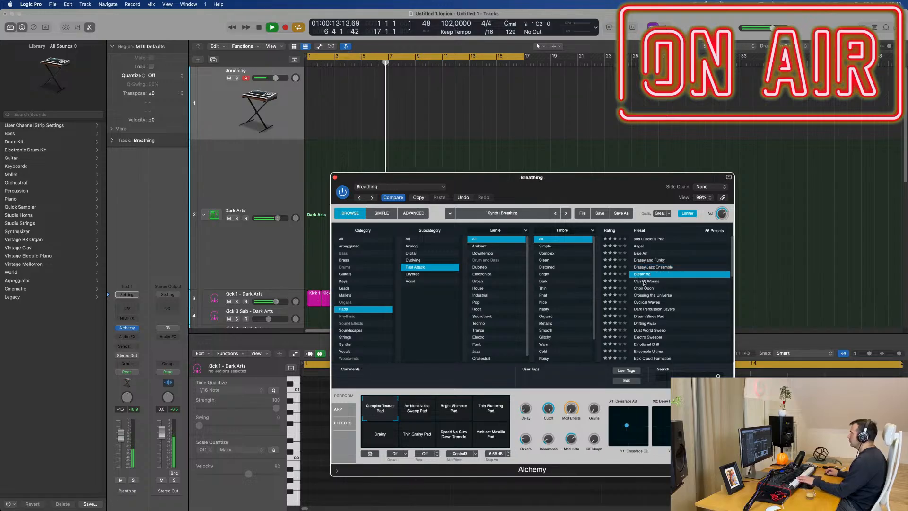
click(645, 281)
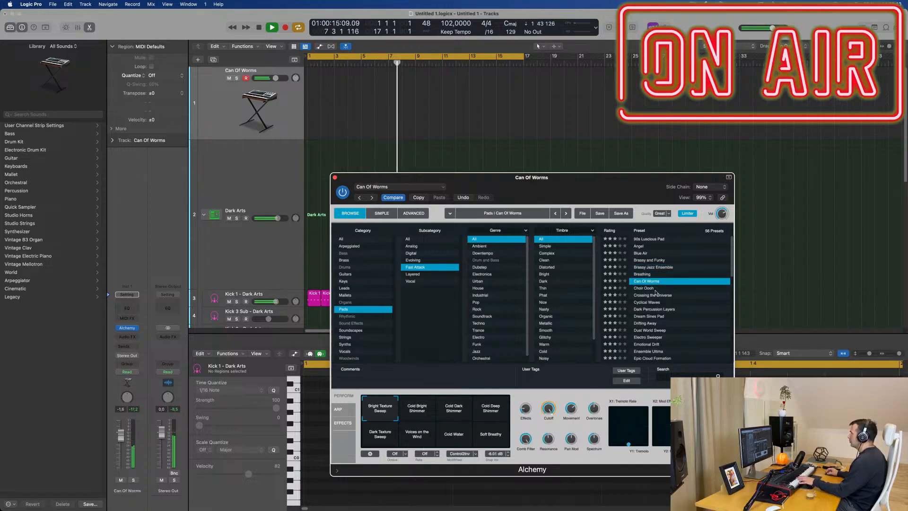
click(658, 289)
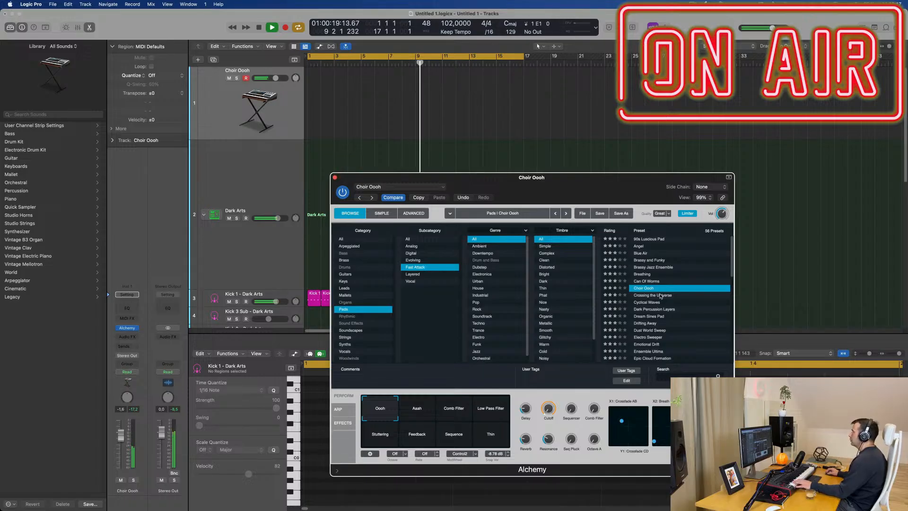
click(656, 296)
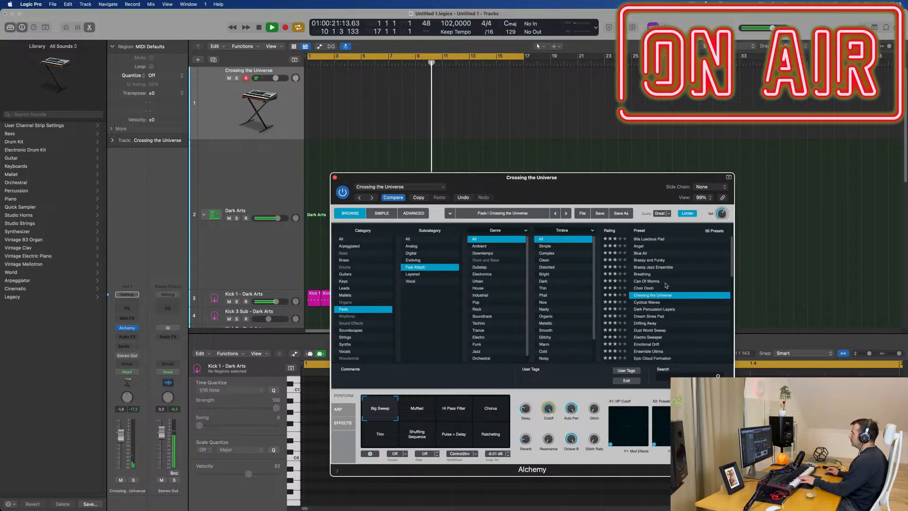
Audition Dream Sines Pad and Dust World Sweep, and settle on the Electro Sweeper preset.
scroll(674, 283, down, 2)
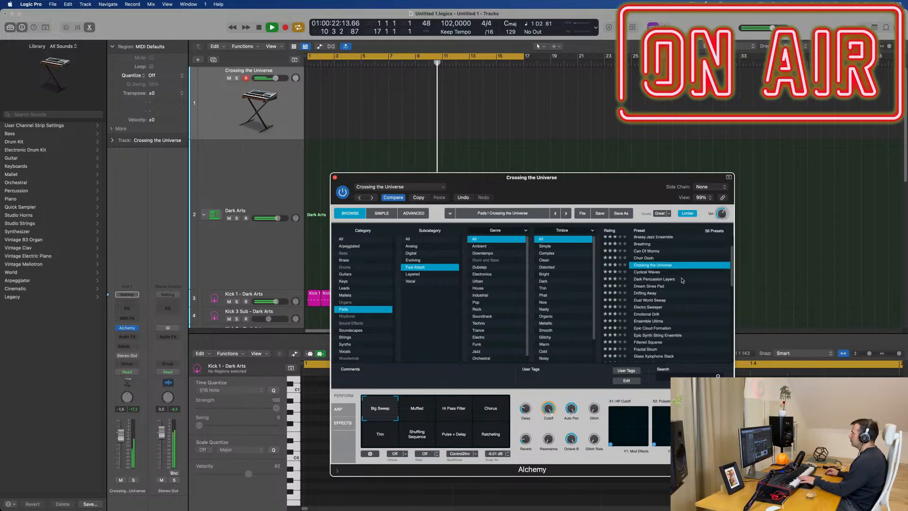
click(652, 287)
scroll(693, 297, down, 1)
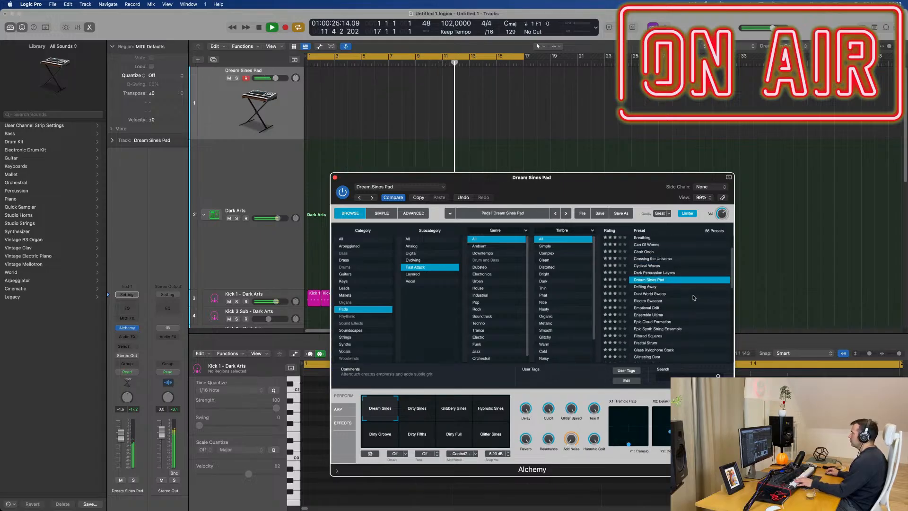
click(653, 294)
scroll(687, 282, down, 2)
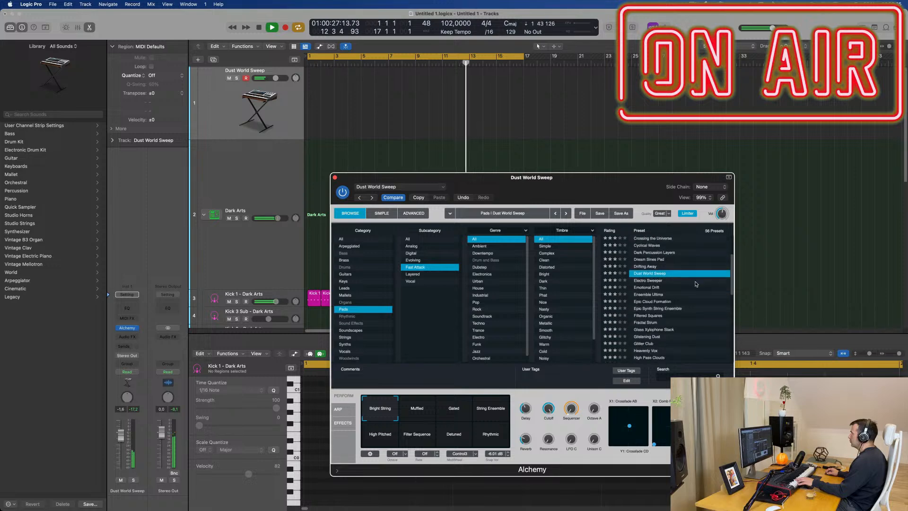
click(650, 273)
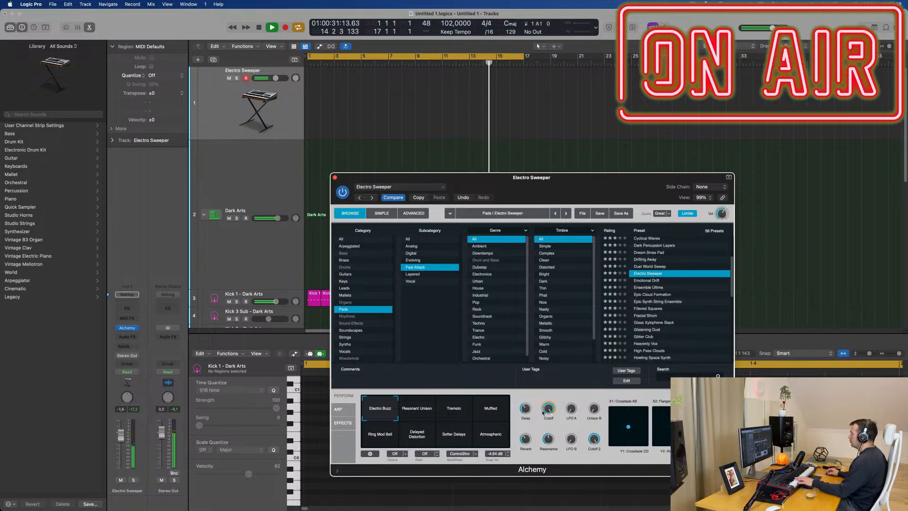
Try Electro Sweeper with the cutoff lowered to 24.7%, and switch the sound to its Muffled variation.
drag(548, 407, 555, 473)
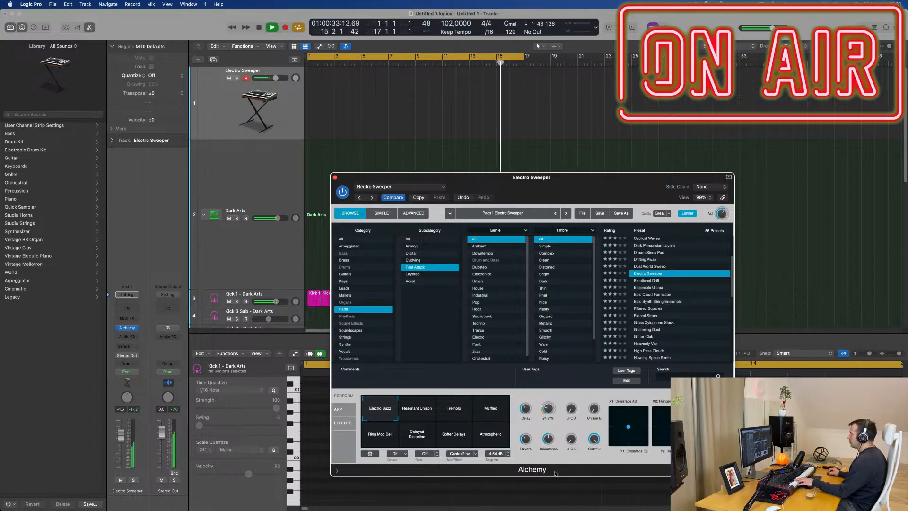
click(452, 409)
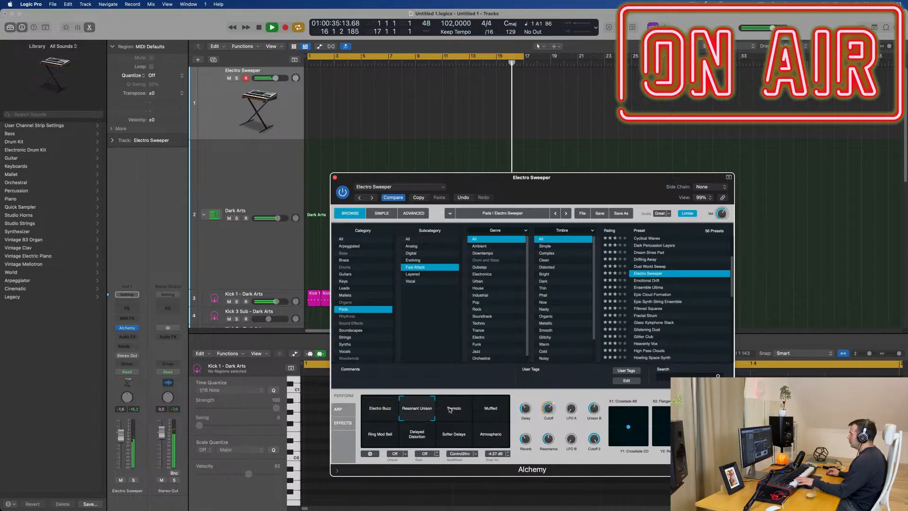
click(485, 410)
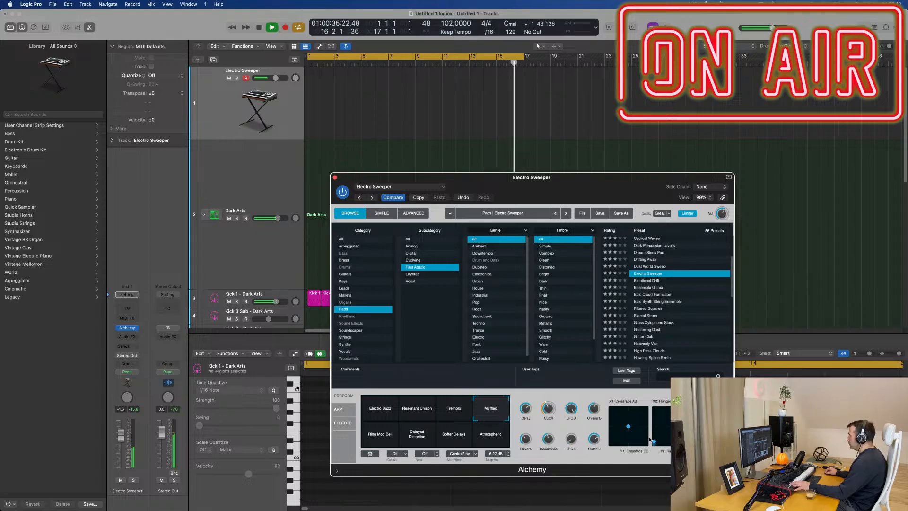
Fine-tune the Muffled sound by raising the second XY pad's point, with track volume -0.1 dB and cutoff about 47.3%.
drag(650, 440, 651, 427)
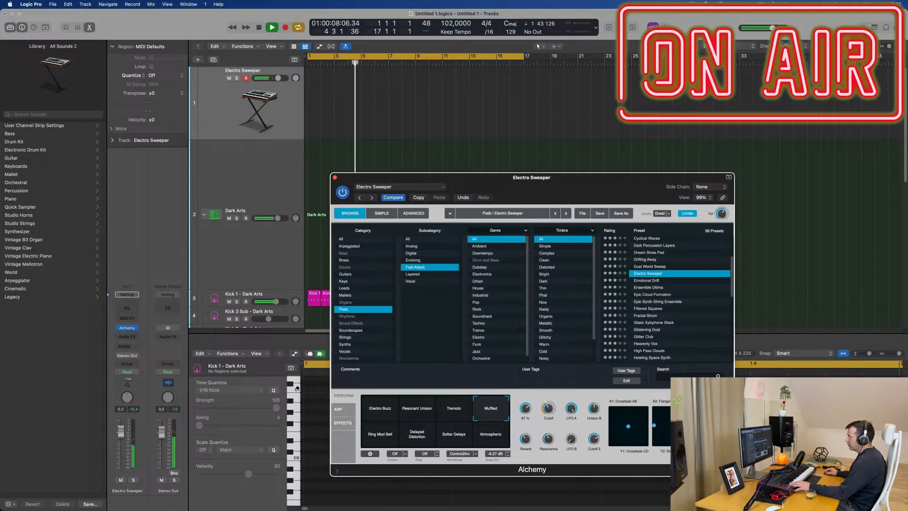
click(121, 433)
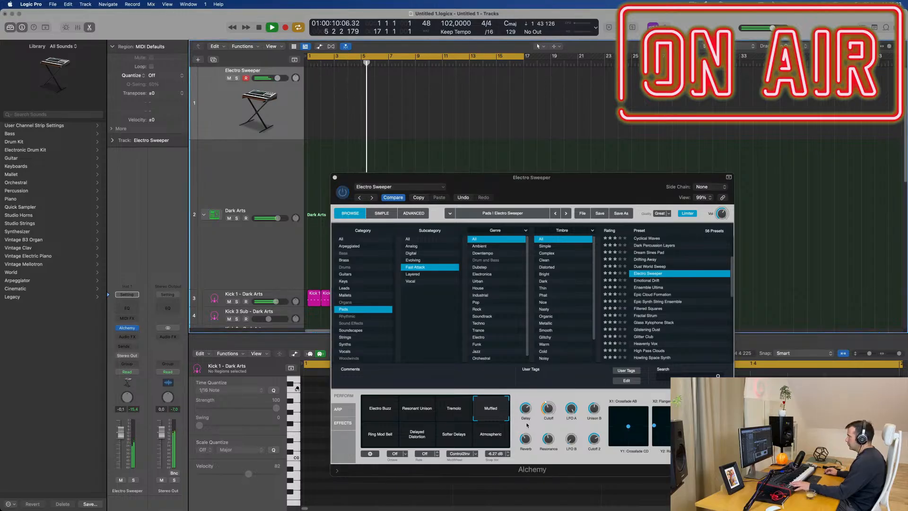
mouse_move(548, 408)
mouse_down()
mouse_move(549, 423)
mouse_move(550, 410)
mouse_up()
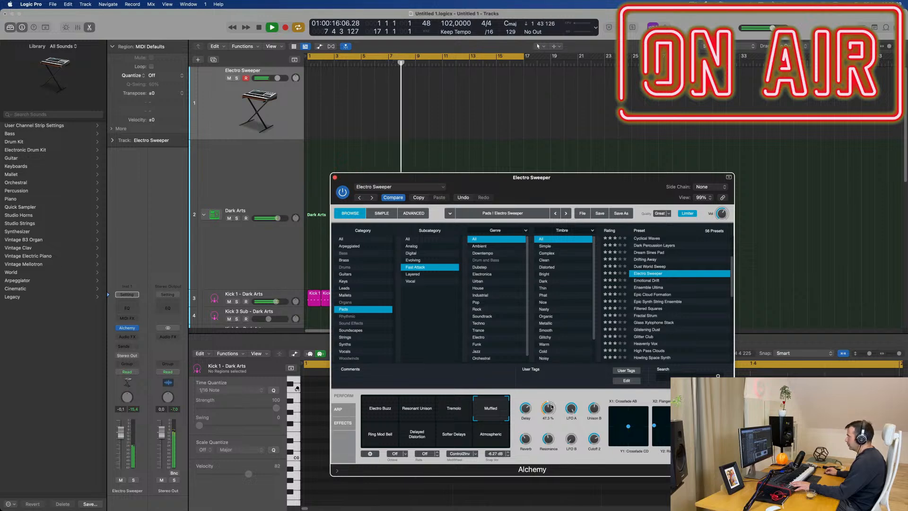
Adjust LFO B on the Muffled sound and set Cutoff 2 to about 47.8%.
drag(551, 407, 573, 475)
mouse_move(571, 437)
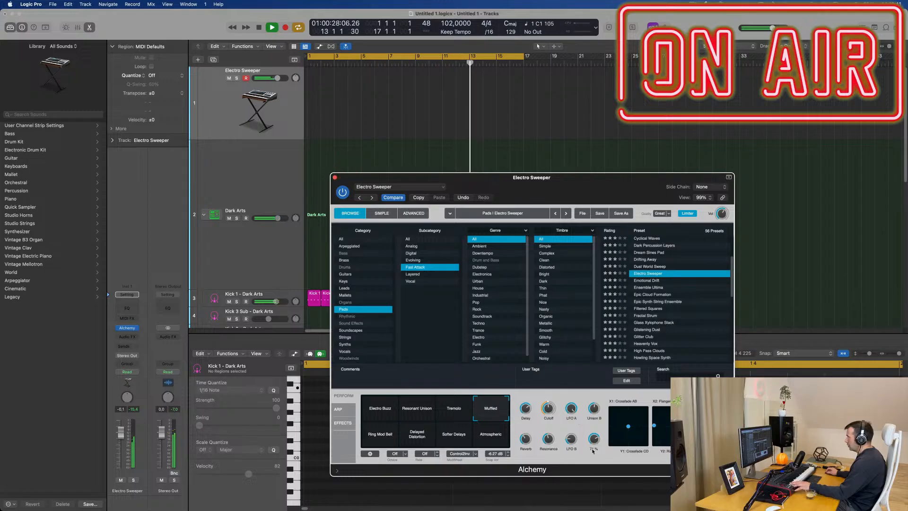
drag(593, 451, 595, 483)
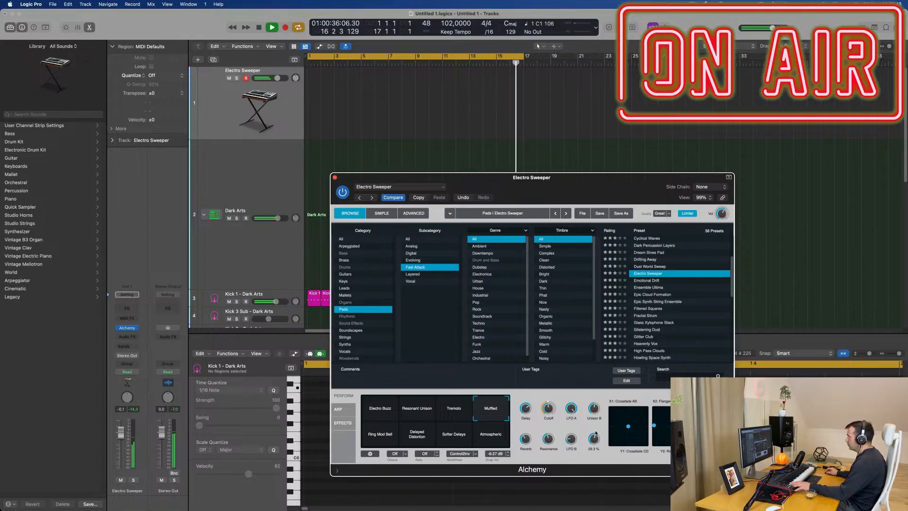
drag(594, 435, 595, 441)
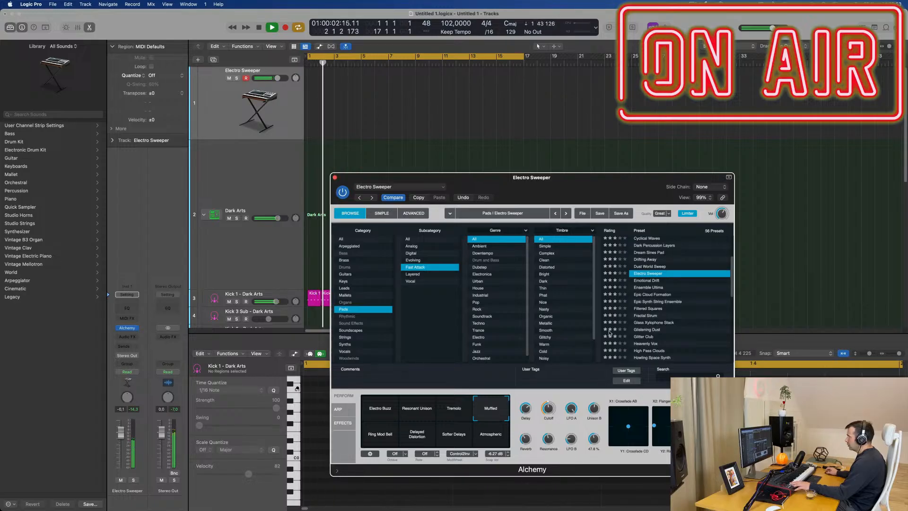
drag(535, 190, 588, 201)
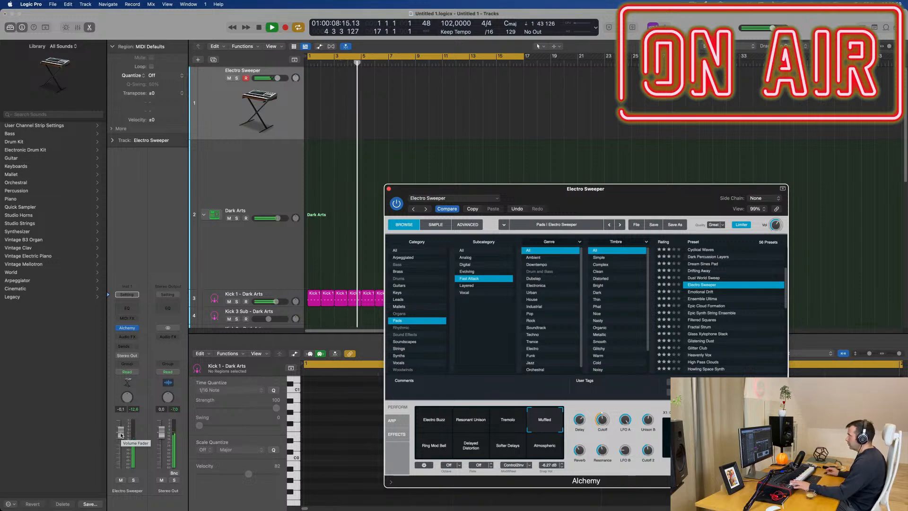
Record a held C1 note on the Electro Sweeper track and stop the recording.
click(240, 122)
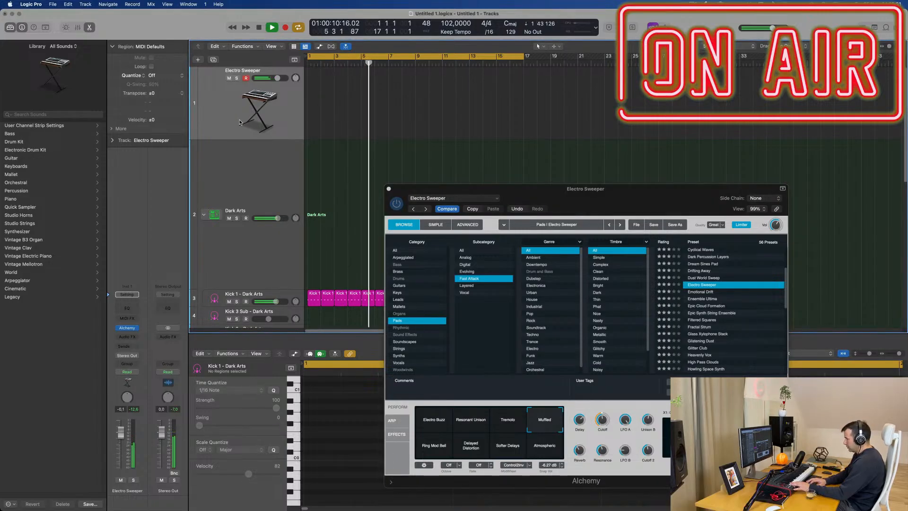
key(r)
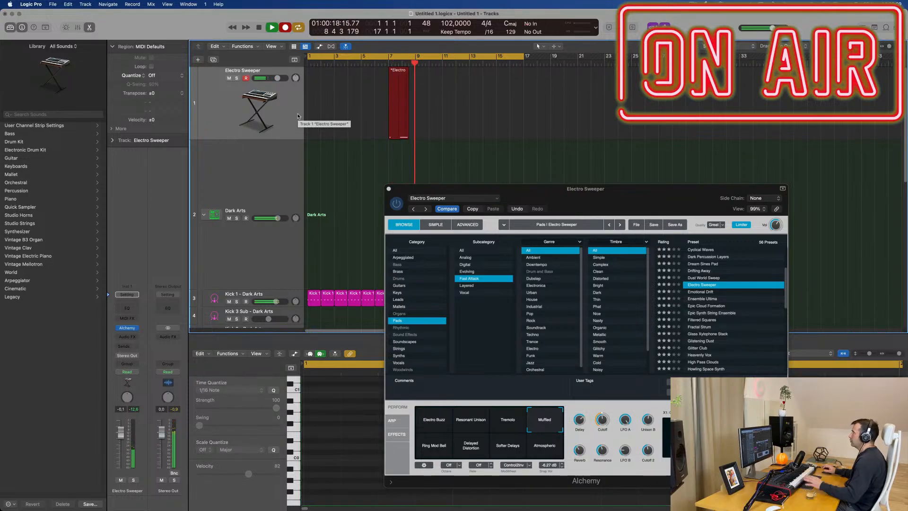
key(space)
Move the recorded region to bar 1, align its note with the region start, and lengthen the note to about beat 3 of bar 2.
drag(389, 72, 324, 70)
drag(350, 392, 323, 391)
drag(568, 203, 613, 510)
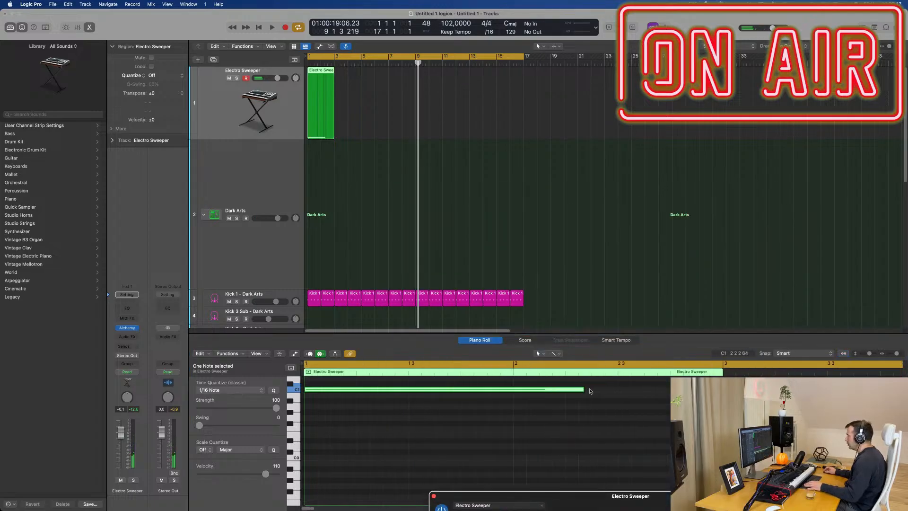
drag(590, 391, 616, 392)
scroll(547, 408, down, 3)
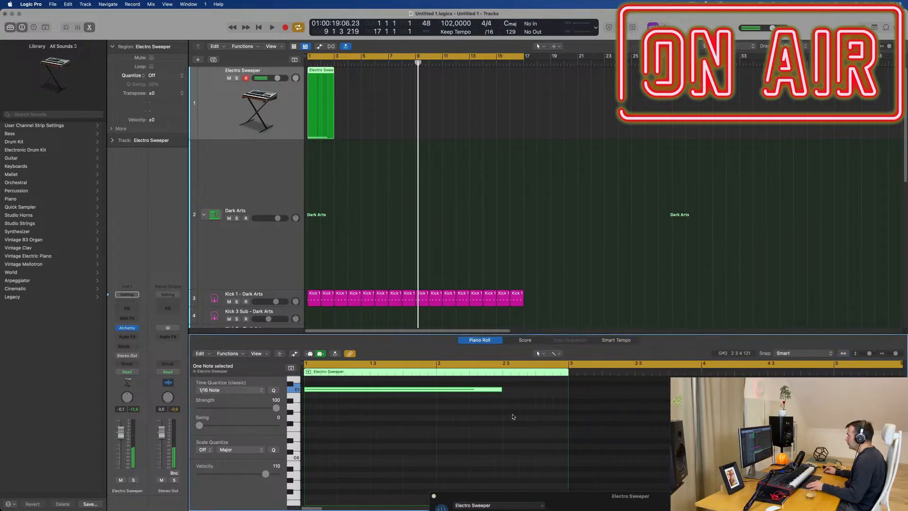
Repeat the two-bar Electro Sweeper region back to back during playback until the copies fill the track up to bar 17.
key(space)
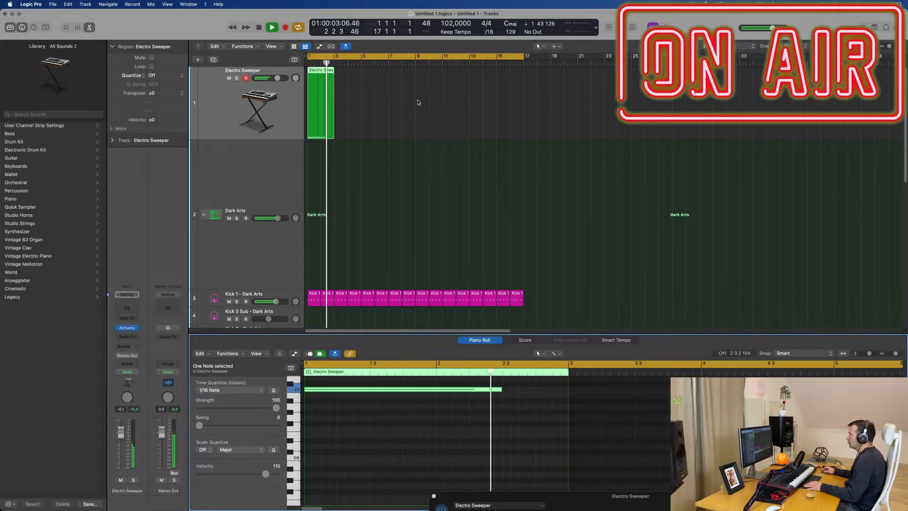
drag(417, 100, 321, 121)
key(super+r)
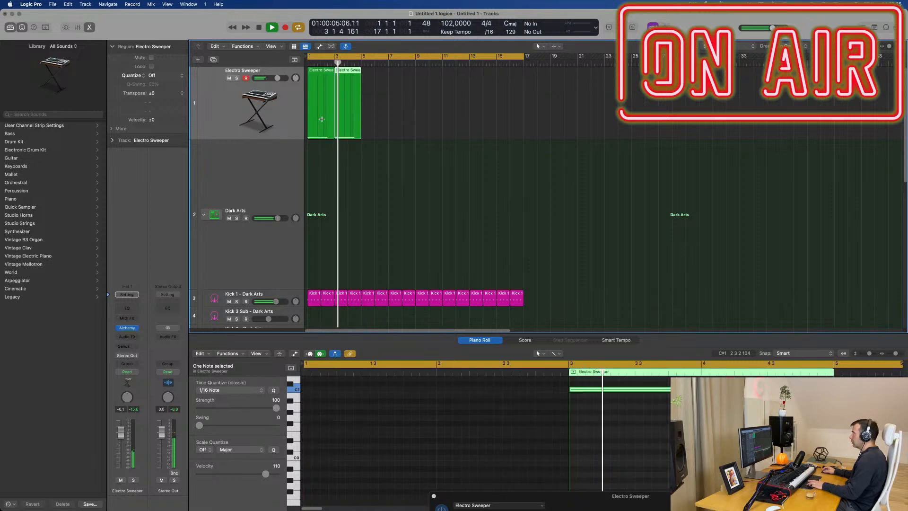
key(super+r)
key(super+r)
key(super+r)
key(super+r)
key(super+r)
key(super+r)
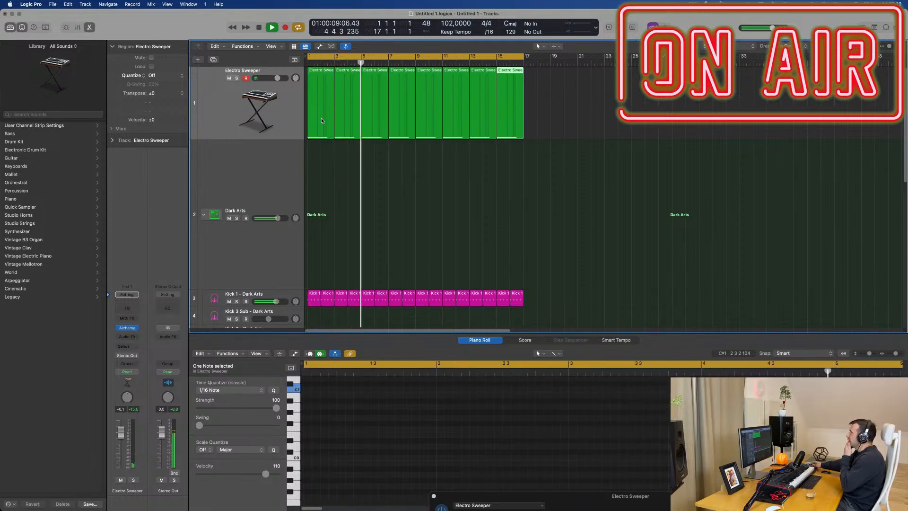
Select all the Electro Sweeper regions and bring the Alchemy window back into view to readjust the cutoff.
key(super+a)
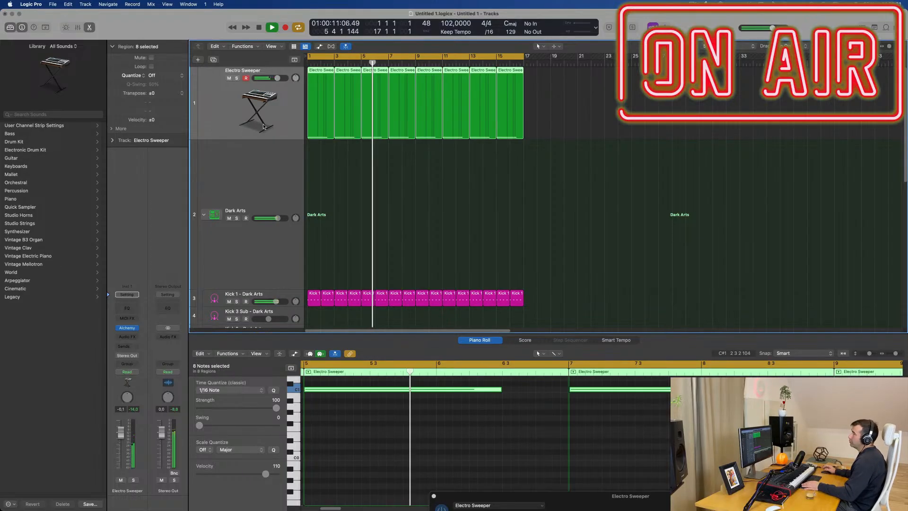
click(126, 330)
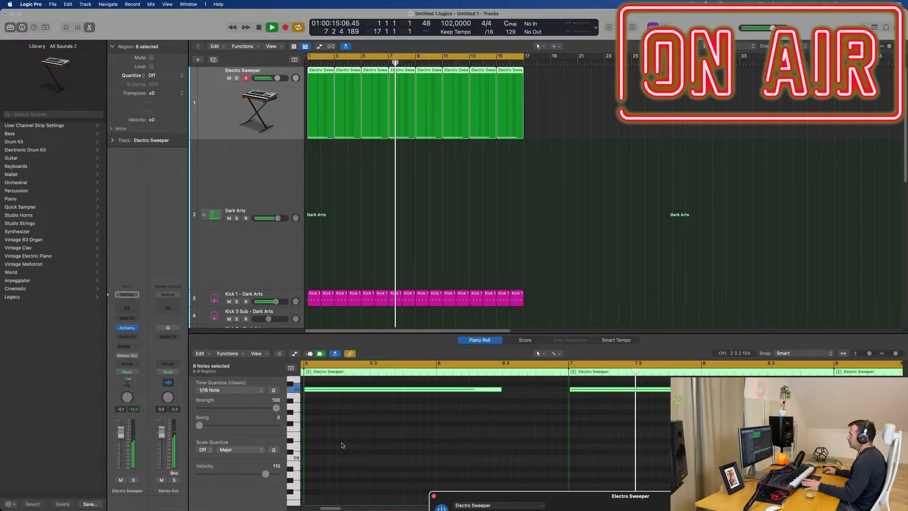
drag(585, 495, 480, 180)
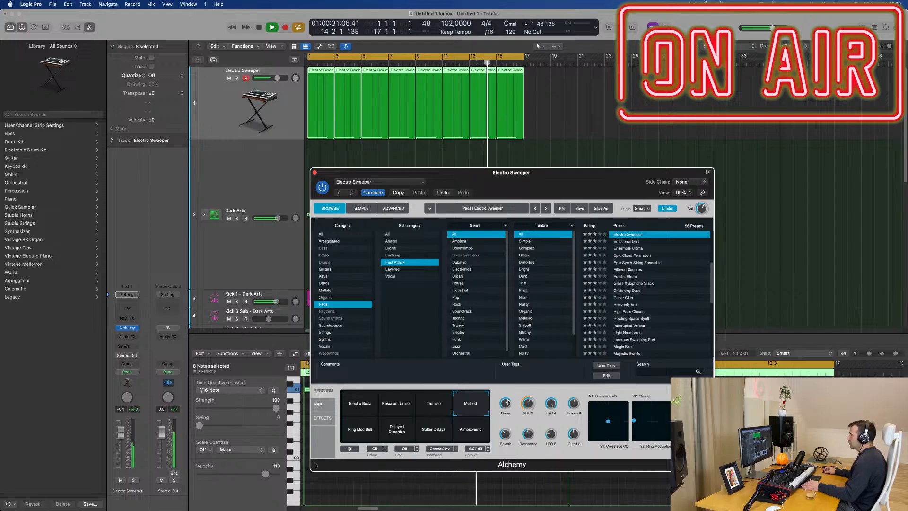
Insert a Compressor on the Electro Sweeper track and side-chain it to the Kick 1 - Dark Arts instrument (Inst 2).
click(127, 336)
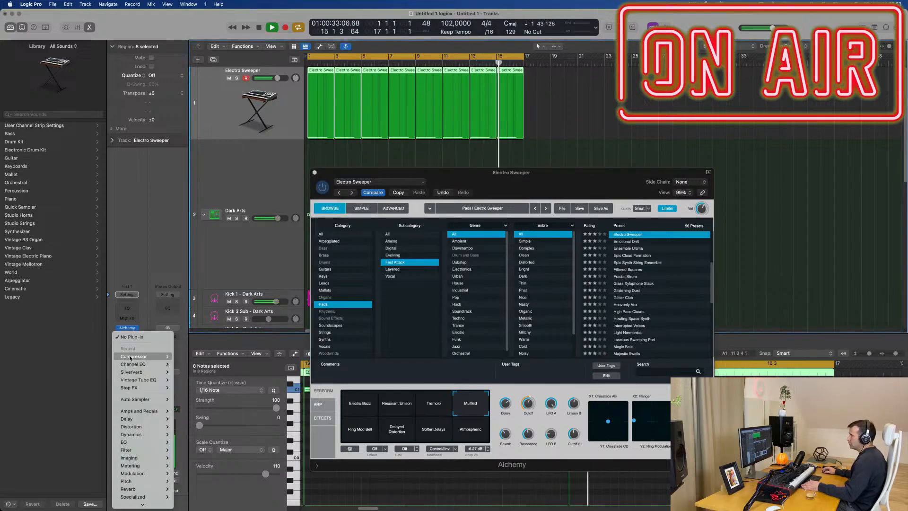
mouse_move(131, 357)
click(189, 355)
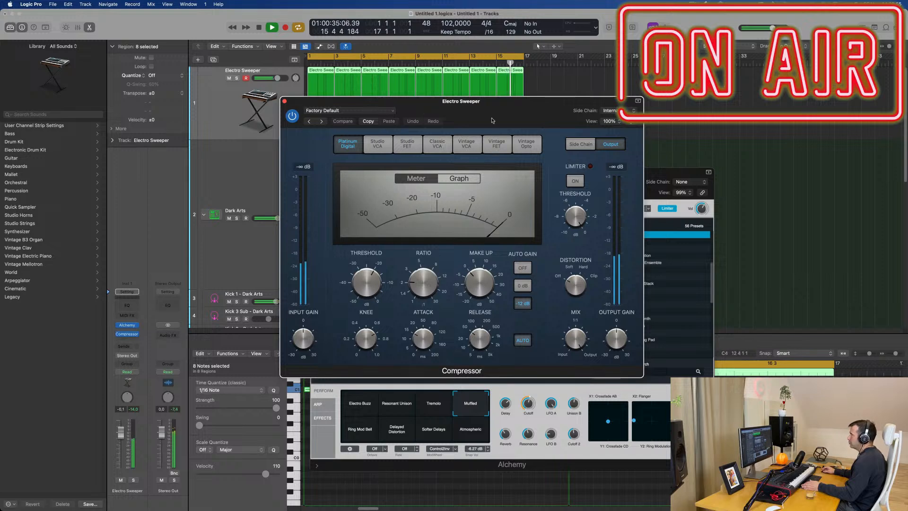
click(633, 110)
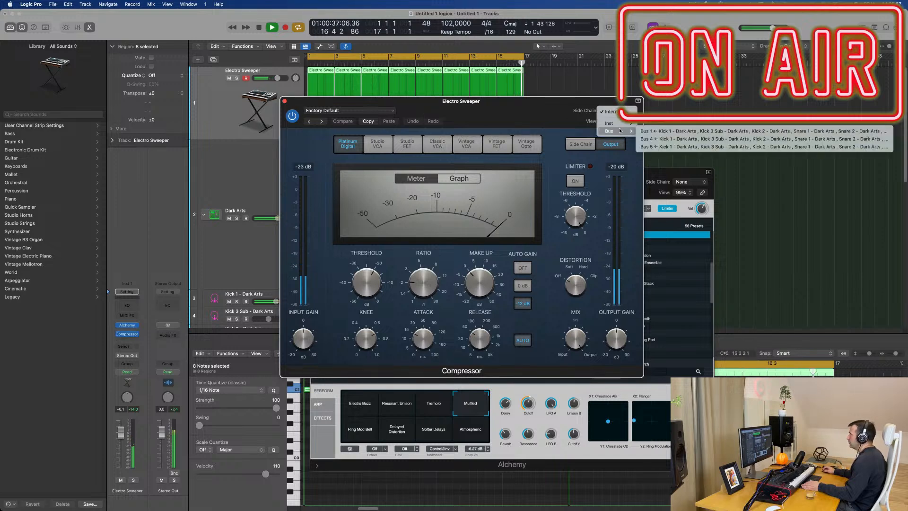
mouse_move(622, 123)
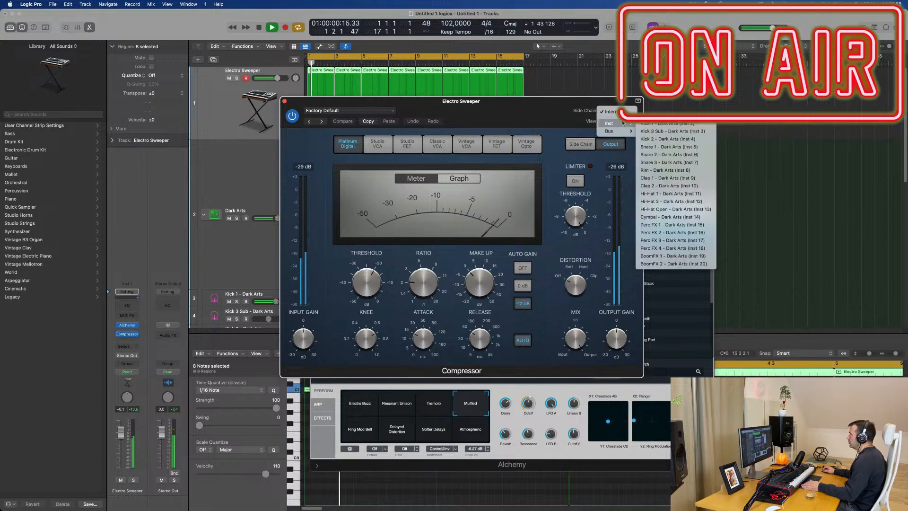
click(666, 126)
drag(384, 100, 522, 114)
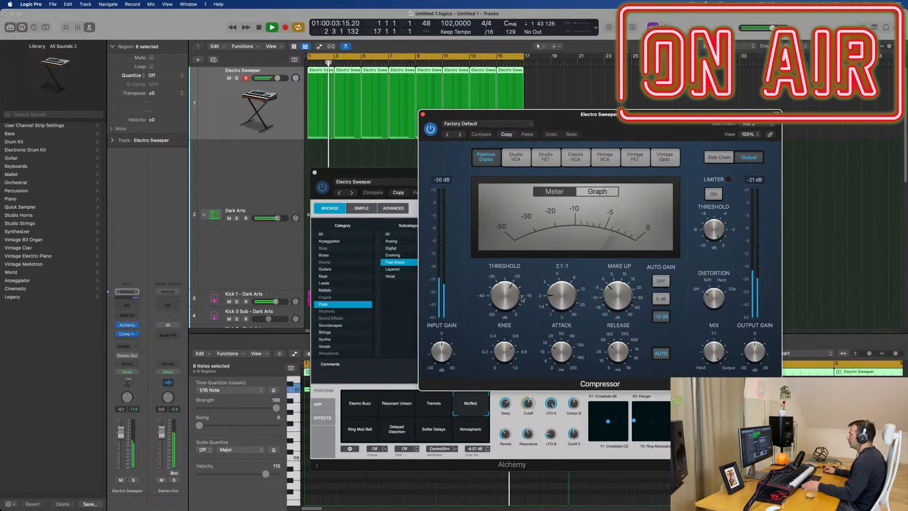
Set the compressor to 0 ms attack, 4.1:1 ratio and -21 dB threshold with auto release off, and close both plug-in windows.
click(661, 352)
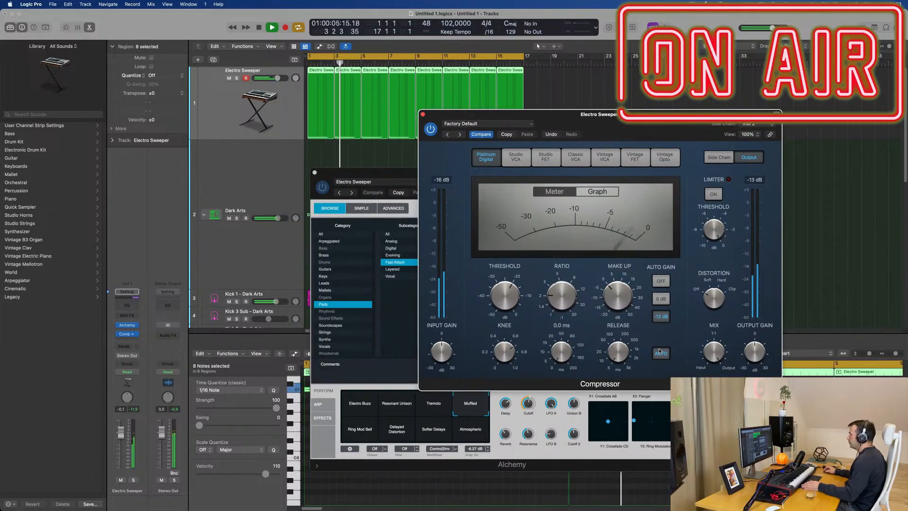
click(661, 353)
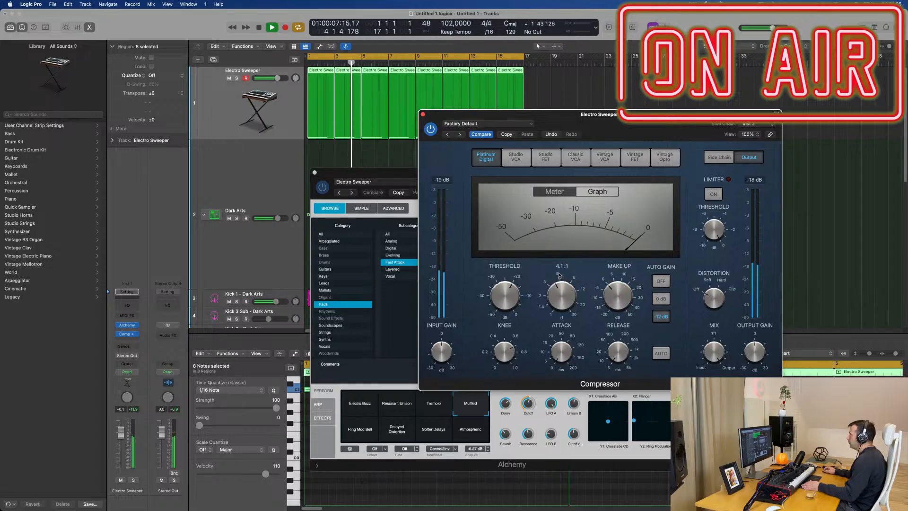
drag(488, 302, 442, 329)
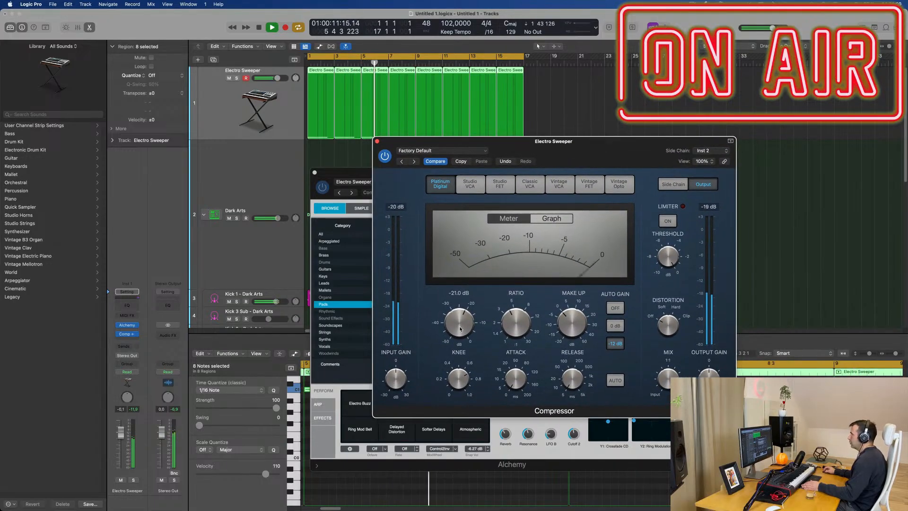
click(378, 141)
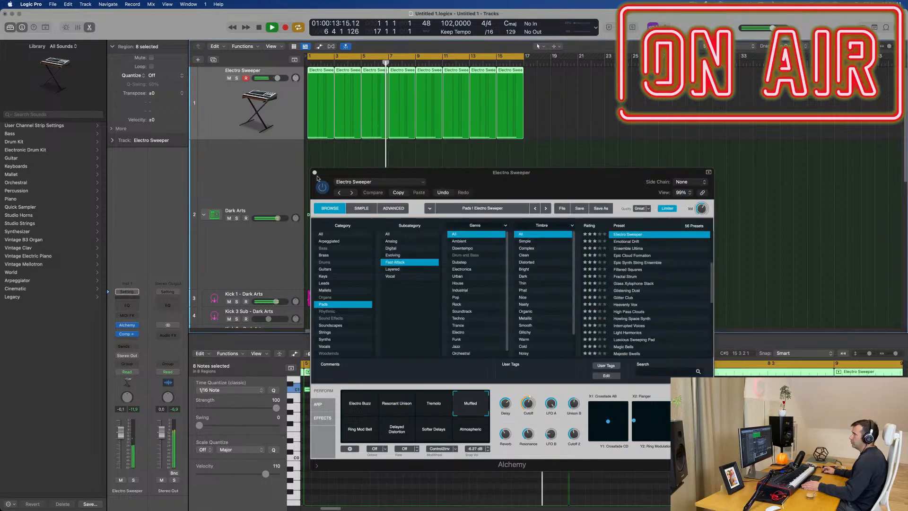
drag(310, 180, 333, 170)
click(335, 166)
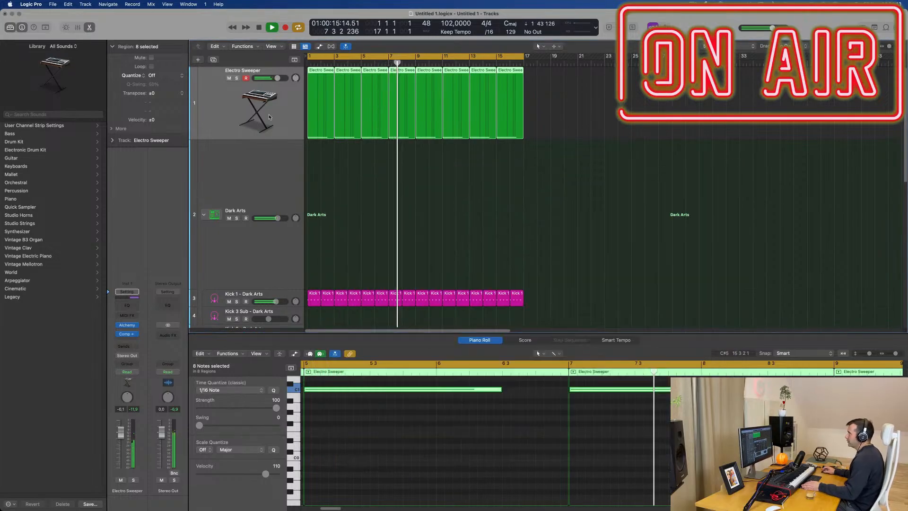
Duplicate the Electro Sweeper track with its settings and open Alchemy on the new track.
click(212, 60)
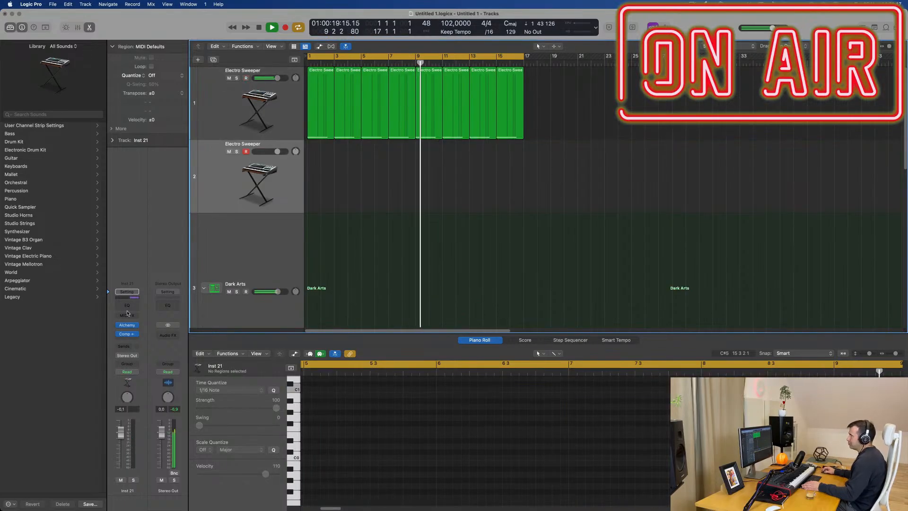
click(127, 324)
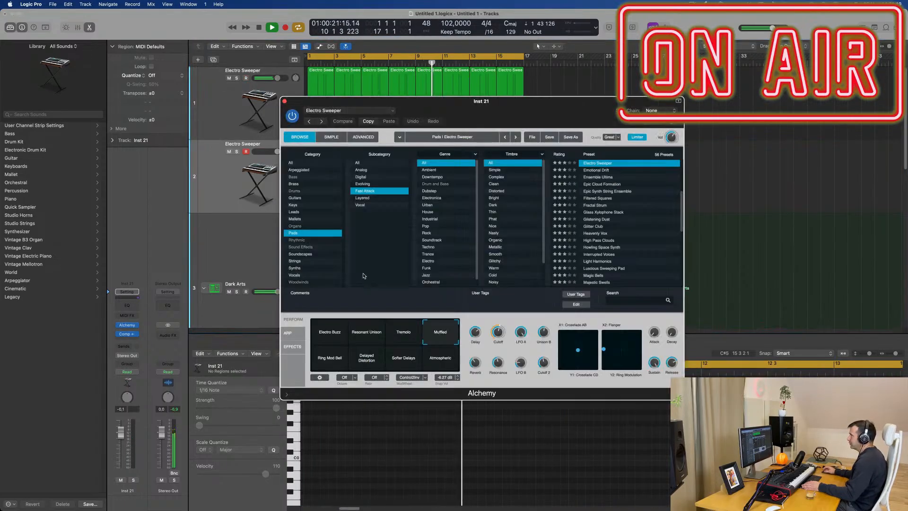
drag(524, 109, 458, 158)
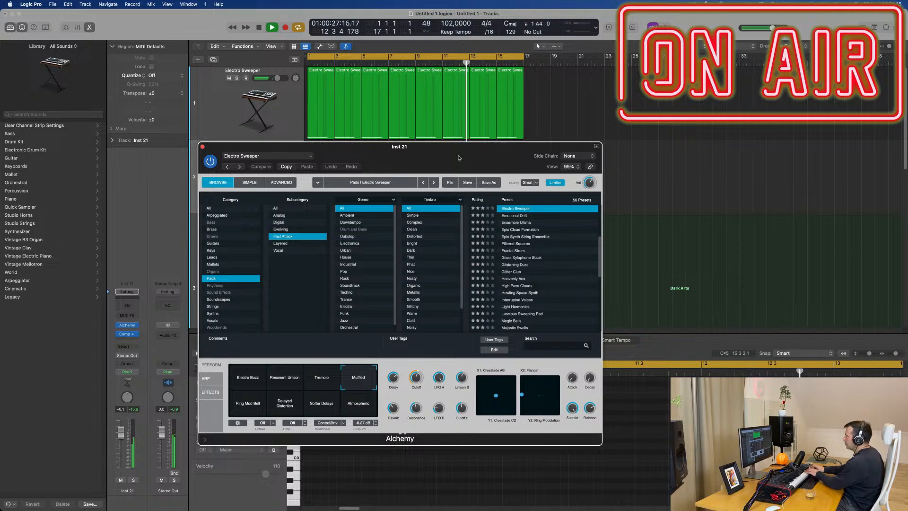
drag(462, 155, 485, 159)
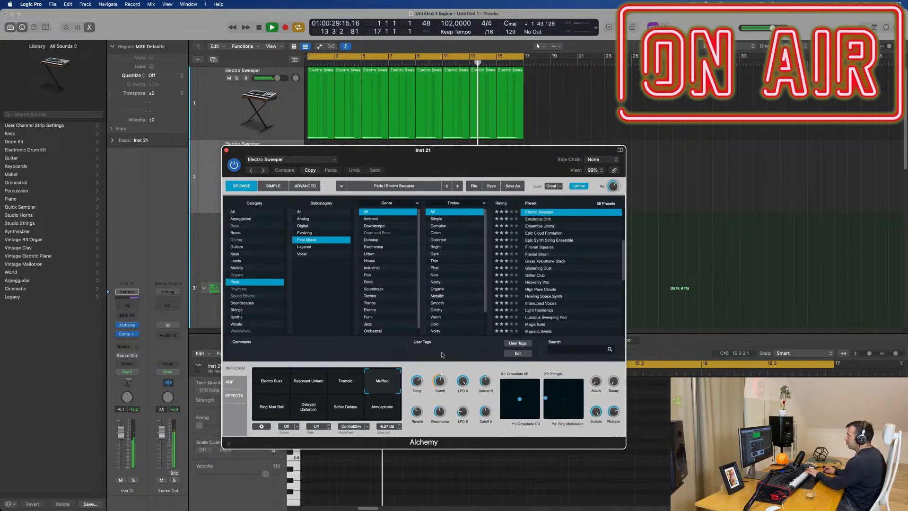
Audition the Atmospheric, Delayed Distortion, Softer Delays and Ring Mod Bell variations of Electro Sweeper on the duplicate track.
click(381, 414)
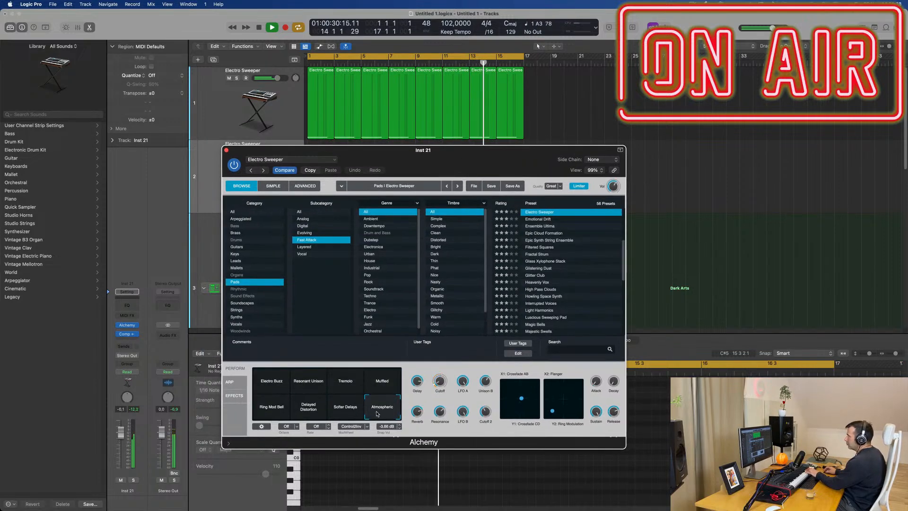
click(313, 414)
click(331, 410)
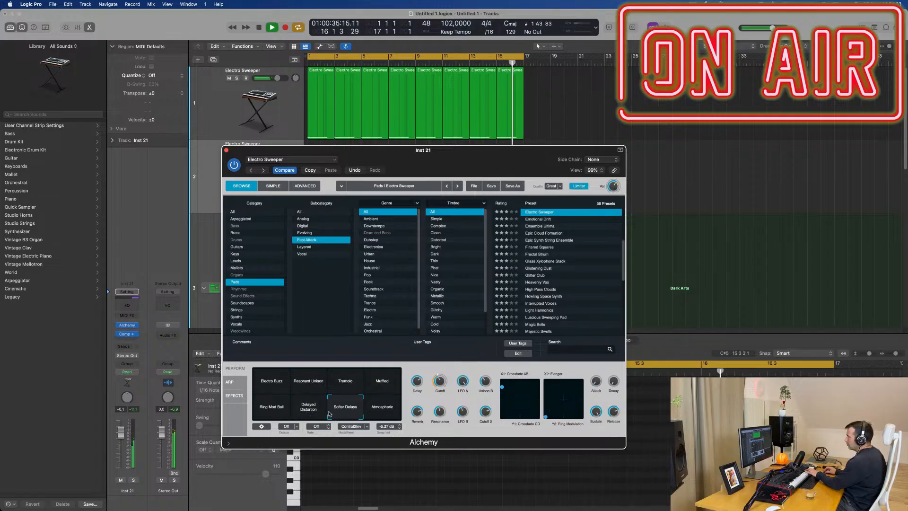
click(270, 412)
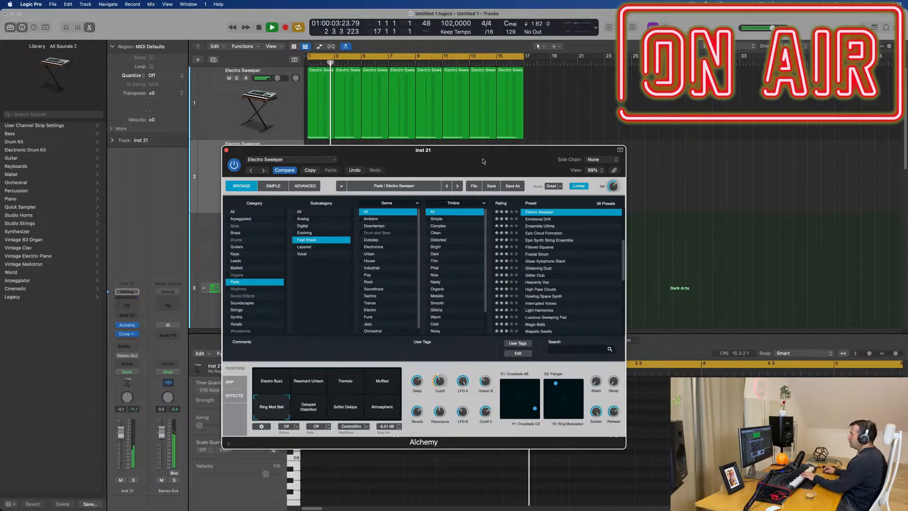
Lower the duplicate track's volume to -7.2 dB and load the Emotional Drift preset on it.
drag(482, 161, 568, 122)
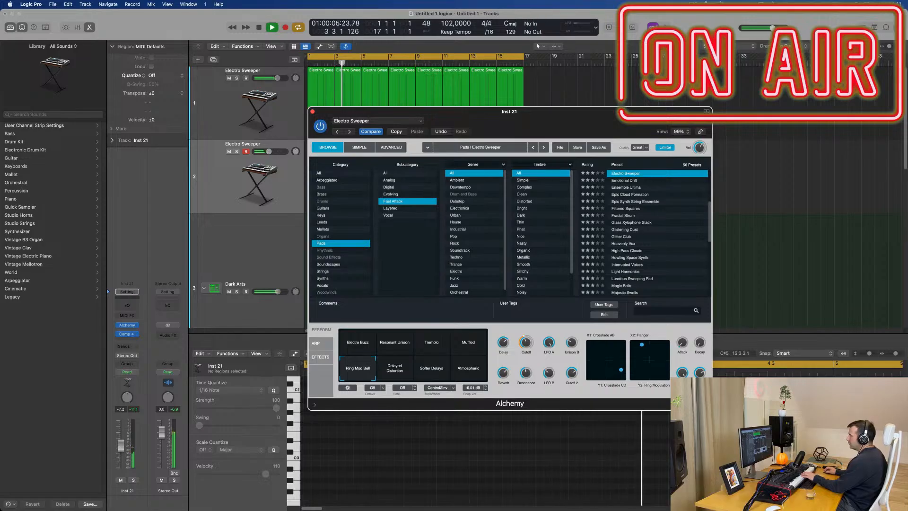
click(120, 457)
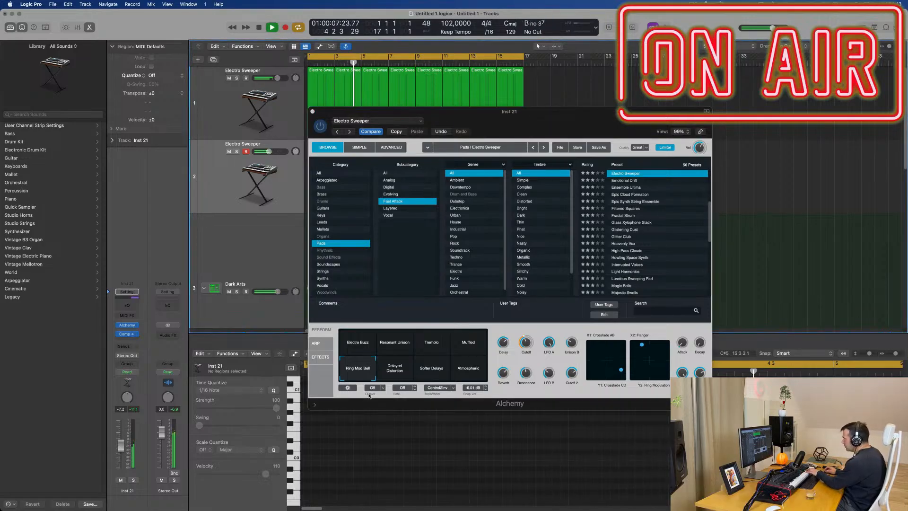
click(625, 180)
drag(572, 124, 654, 139)
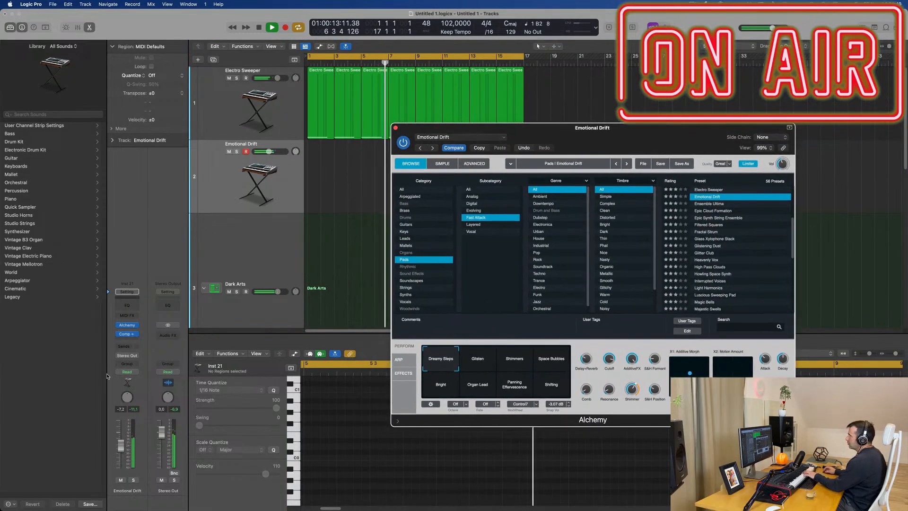
Add a send to Bus 2 on the Emotional Drift track.
click(122, 346)
mouse_move(156, 358)
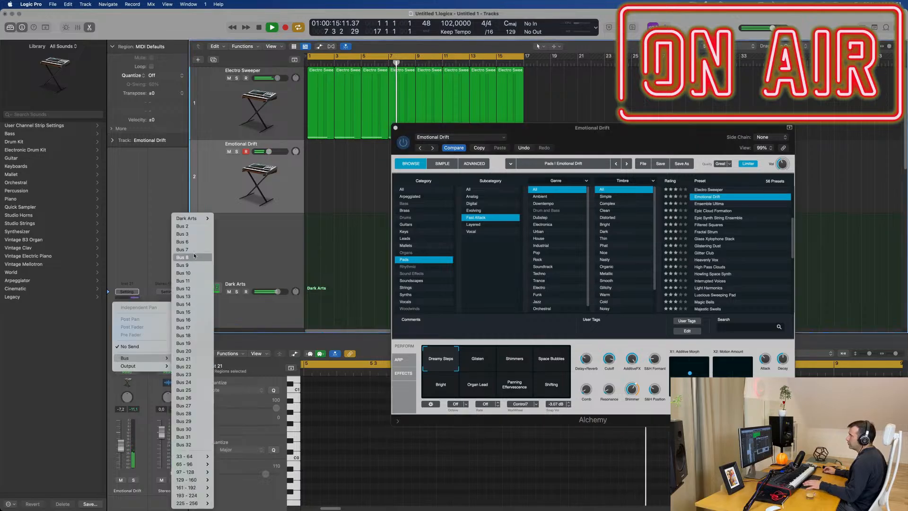
click(194, 227)
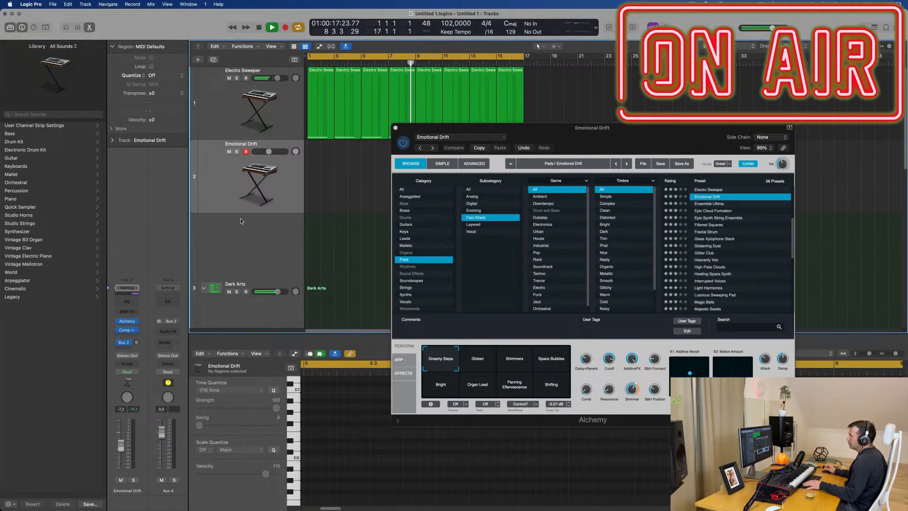
Insert a stereo SilverVerb on the Bus 2 aux channel and load its grandiose preset.
click(168, 331)
mouse_move(188, 381)
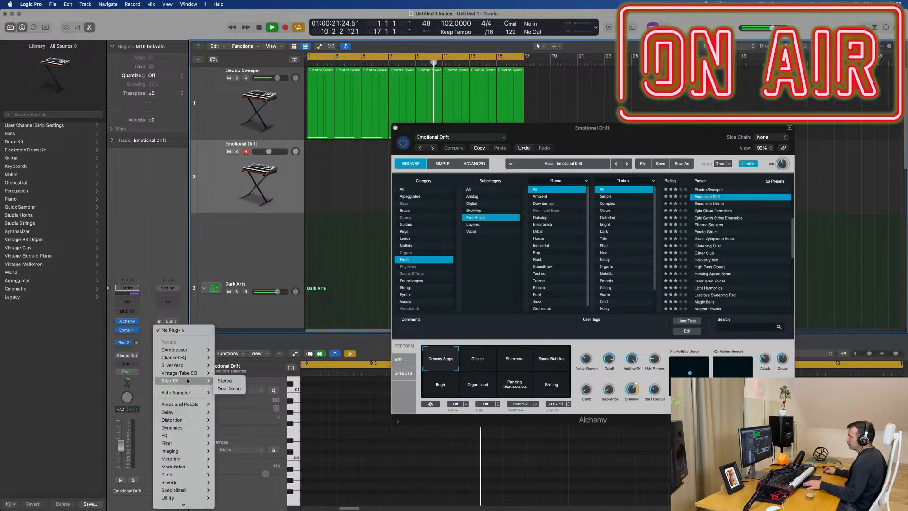
mouse_move(190, 365)
click(224, 365)
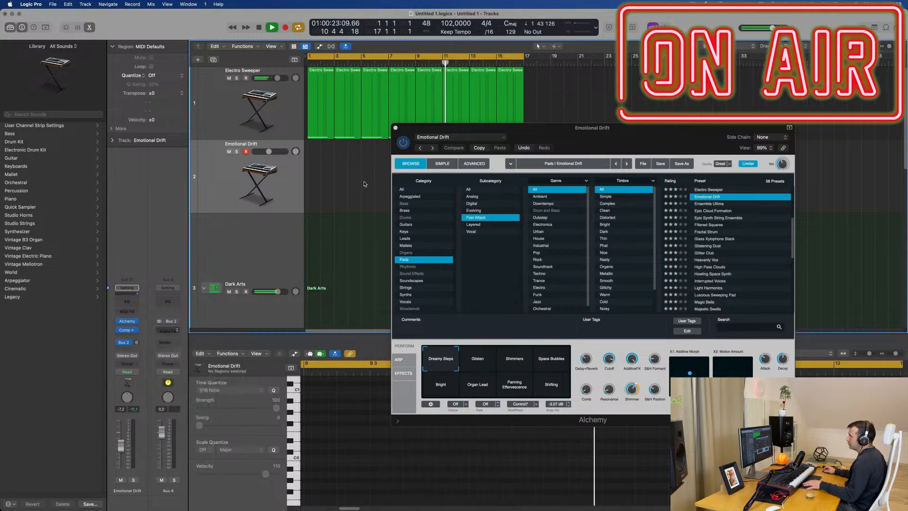
click(370, 113)
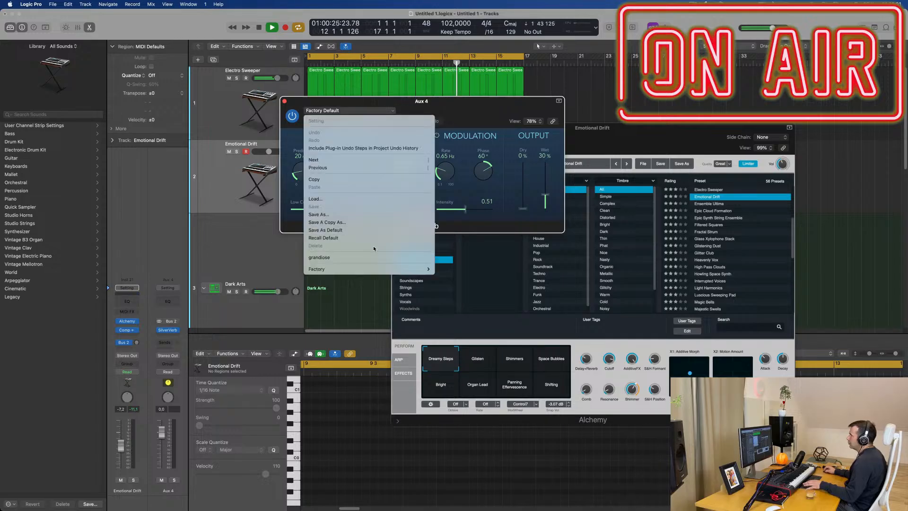
click(331, 259)
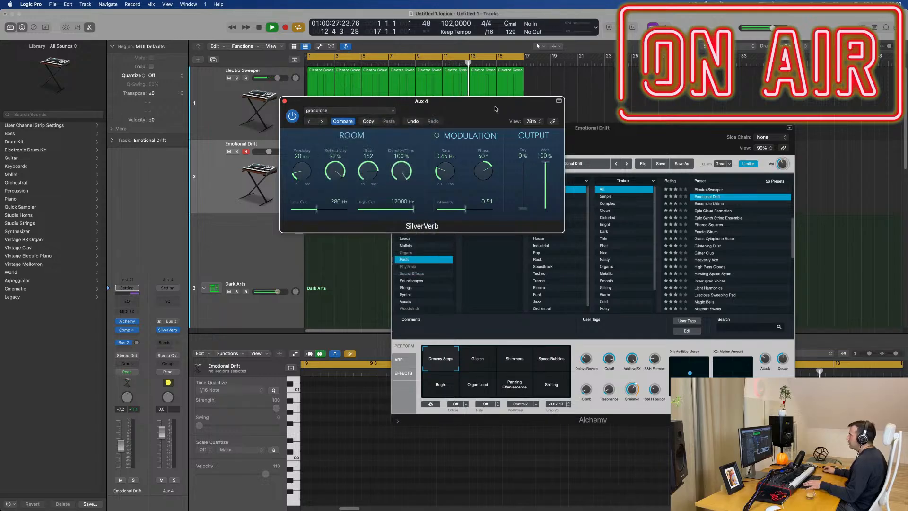
Raise the Bus 2 send level on the Emotional Drift track and lower the track's volume to -13.8 dB.
drag(495, 109, 638, 186)
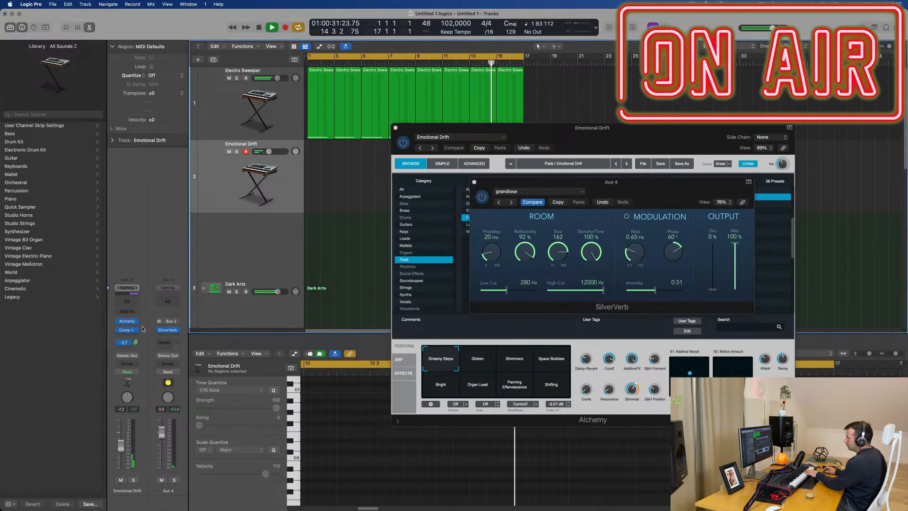
click(137, 342)
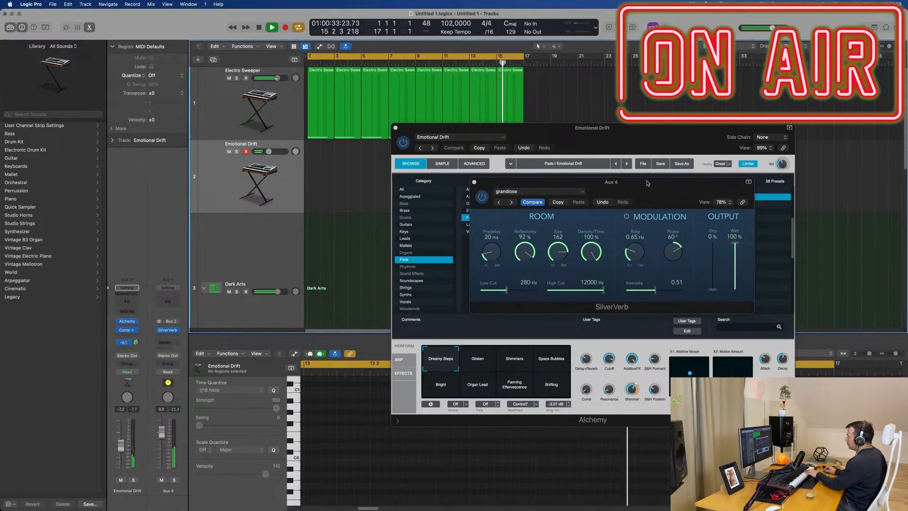
drag(647, 183, 275, 244)
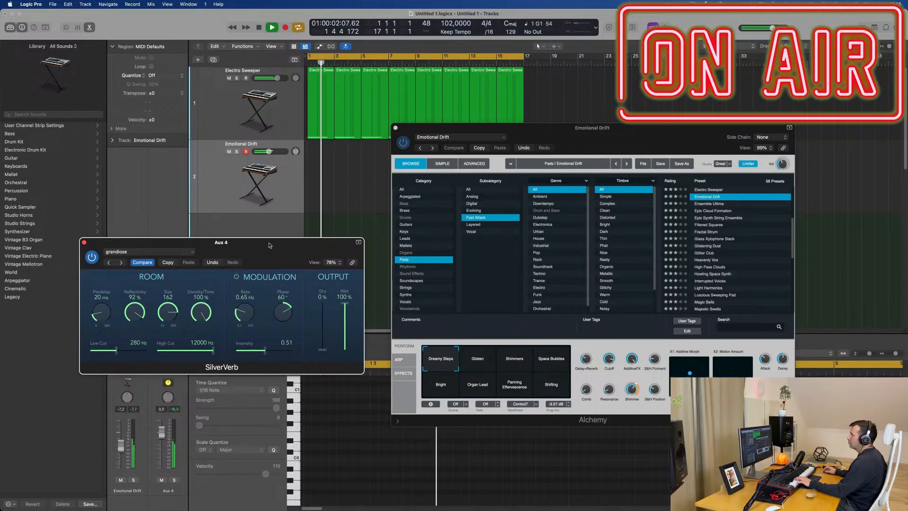
drag(274, 245, 494, 239)
drag(126, 447, 120, 462)
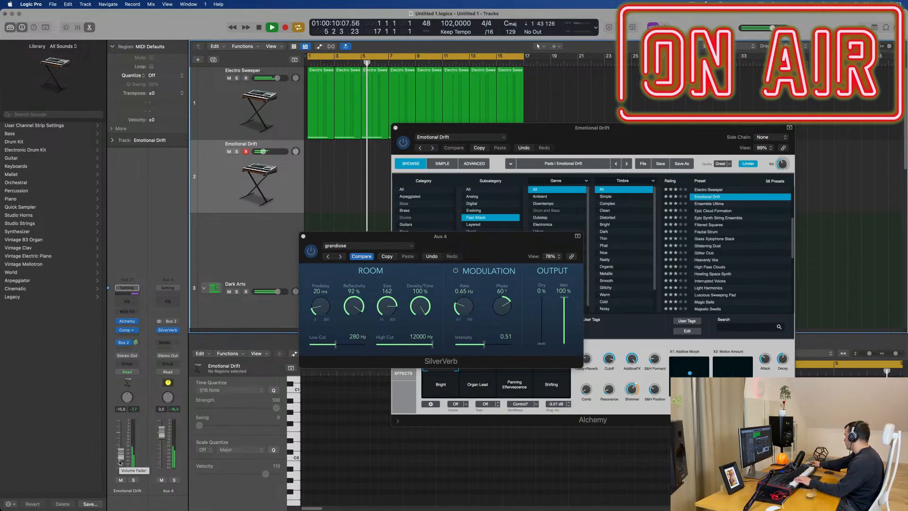
drag(120, 462, 122, 455)
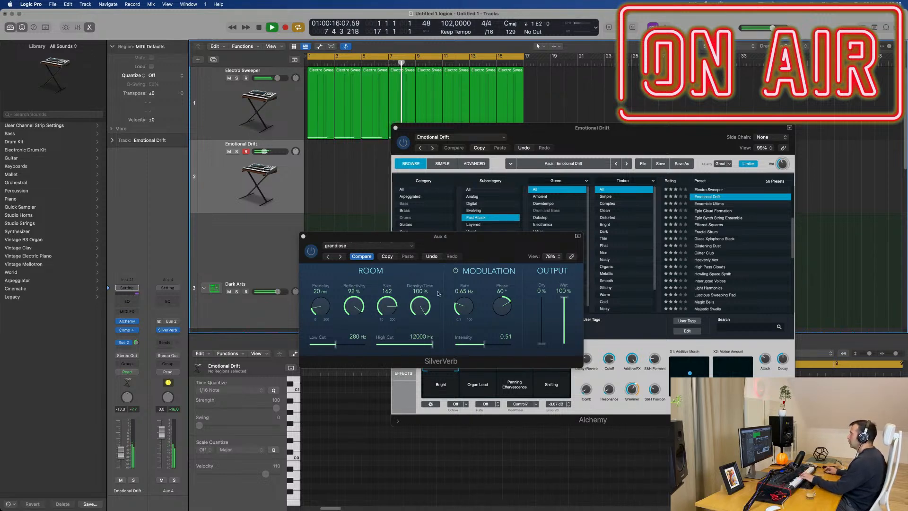
Audition the Glisten, Shimmers, Space Bubbles and Bright variations of Emotional Drift in Alchemy and settle on Organ Lead.
drag(511, 242, 468, 245)
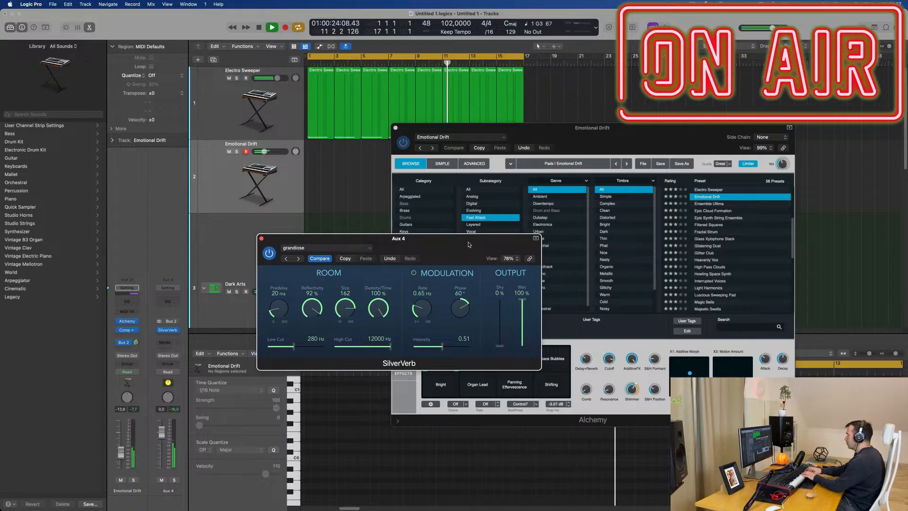
drag(469, 245, 616, 29)
drag(718, 138, 629, 166)
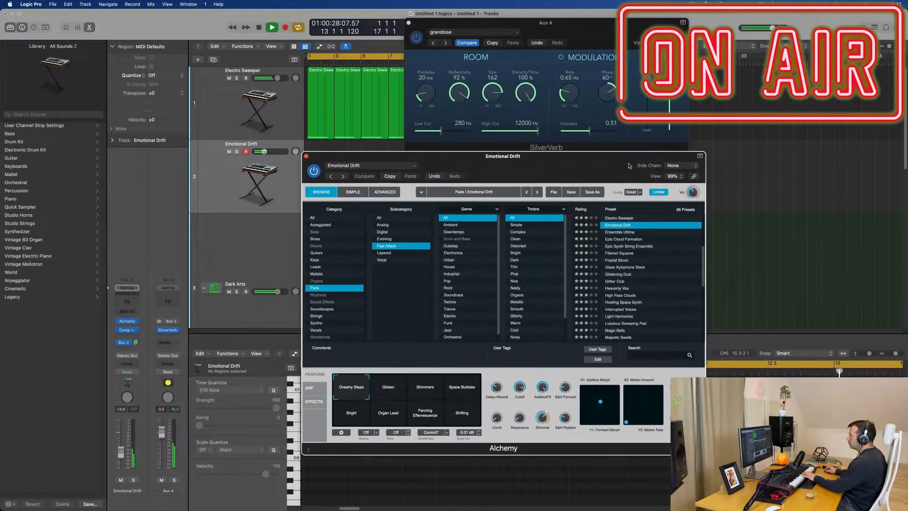
click(388, 387)
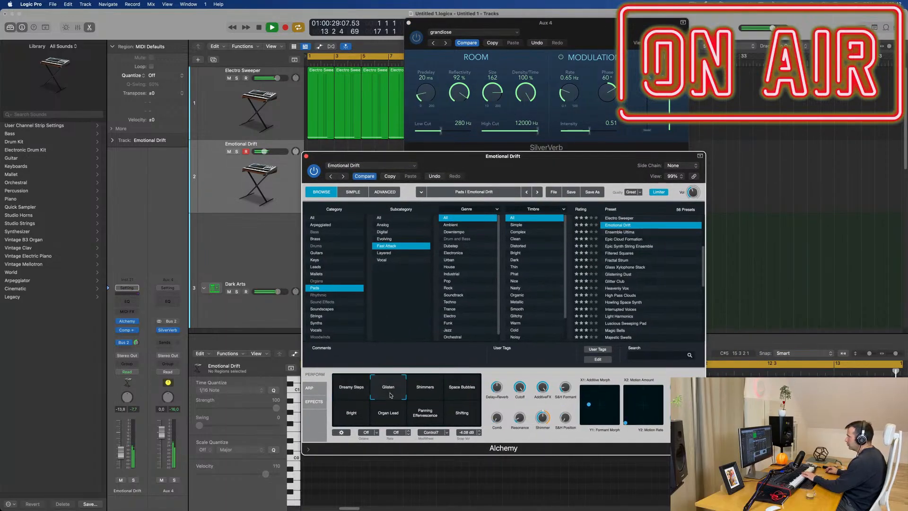
click(429, 392)
click(466, 392)
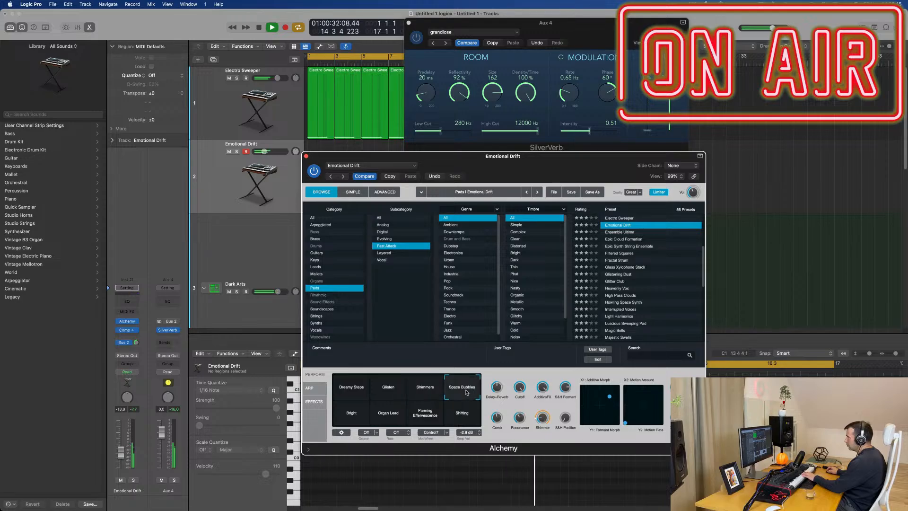
click(354, 415)
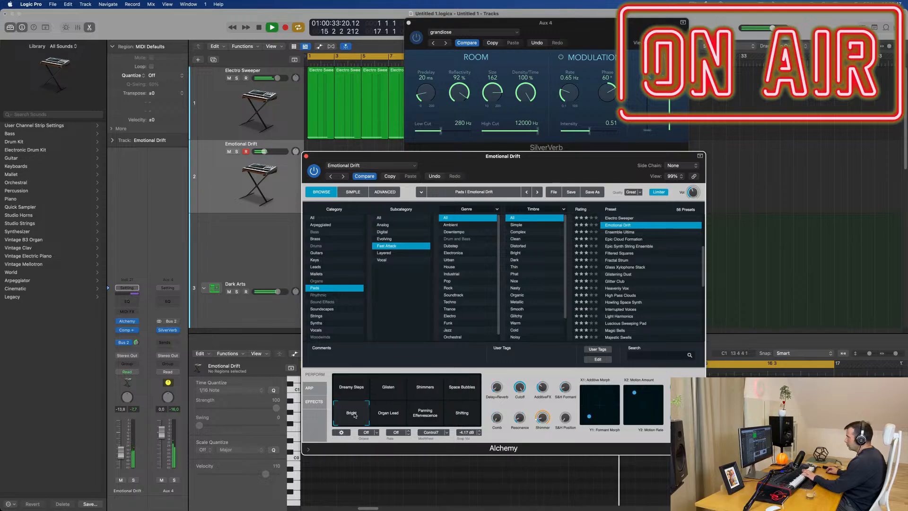
click(389, 416)
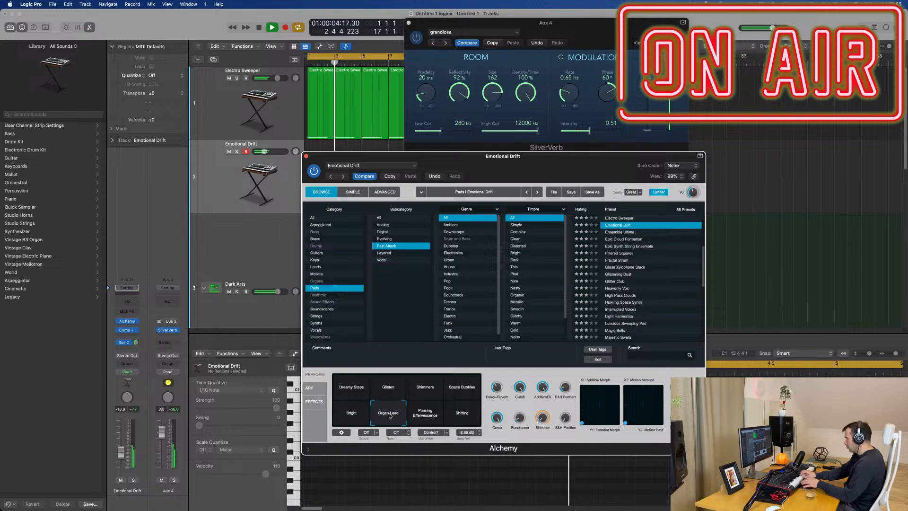
Record a melody on the Emotional Drift track over the loop and move the recorded region to bar 1.
key(r)
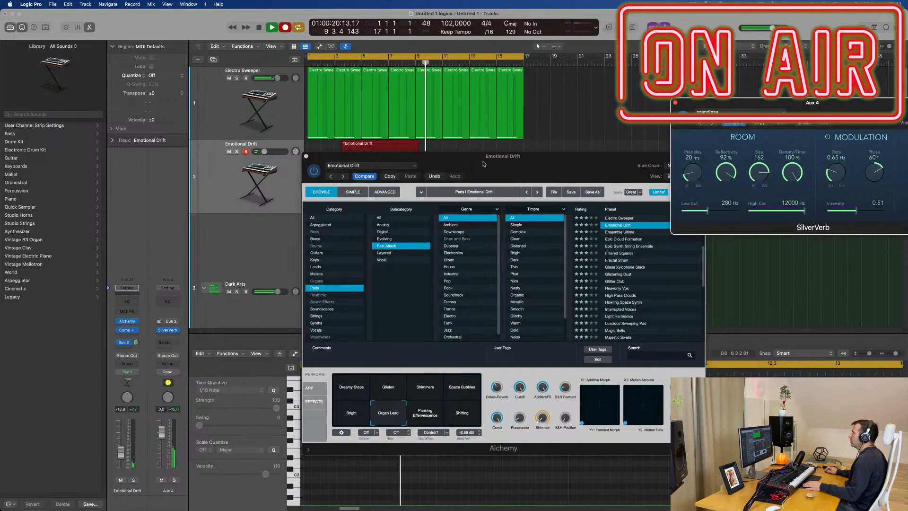
drag(425, 156, 673, 225)
drag(358, 146, 337, 145)
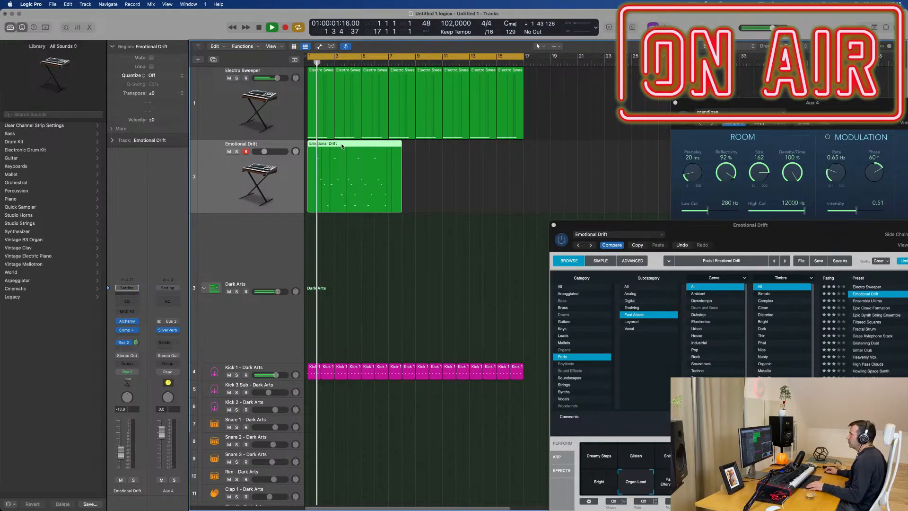
Open the recorded Emotional Drift region in the Piano Roll, play it back and trim it to four bars starting at bar 1.
key(e)
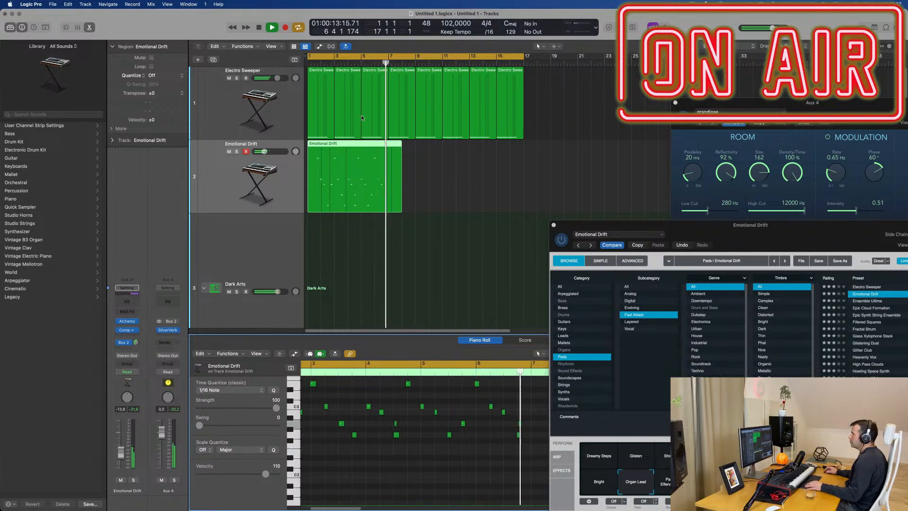
key(space)
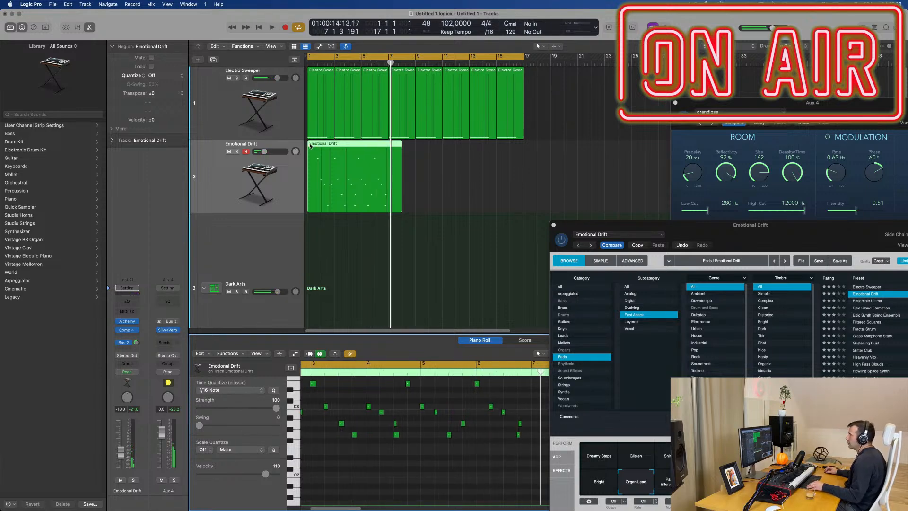
key(space)
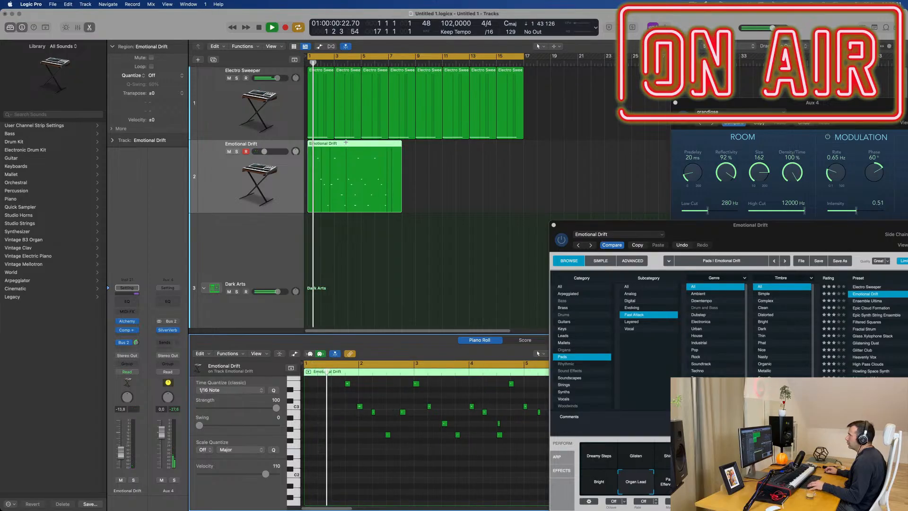
click(347, 151)
drag(335, 146, 338, 146)
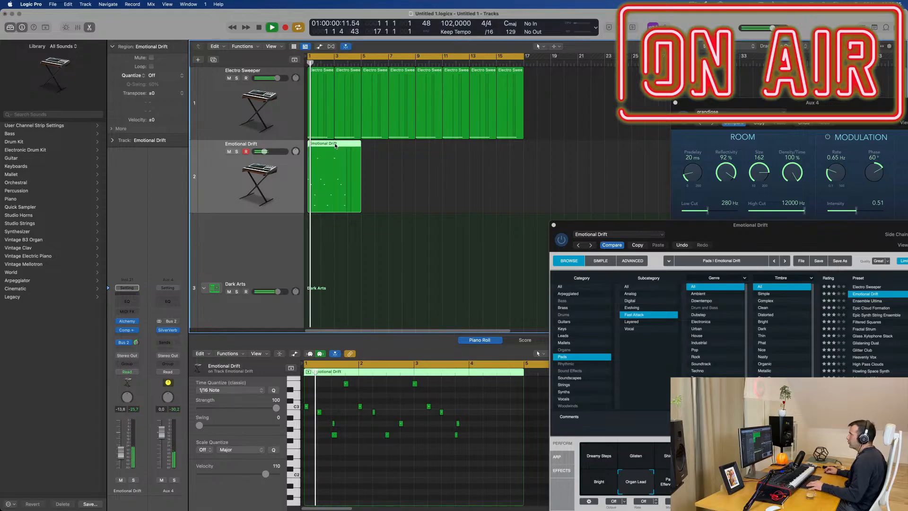
Split the Emotional Drift region at bar 3, splitting crossing notes, and delete its second half.
super+click(335, 144)
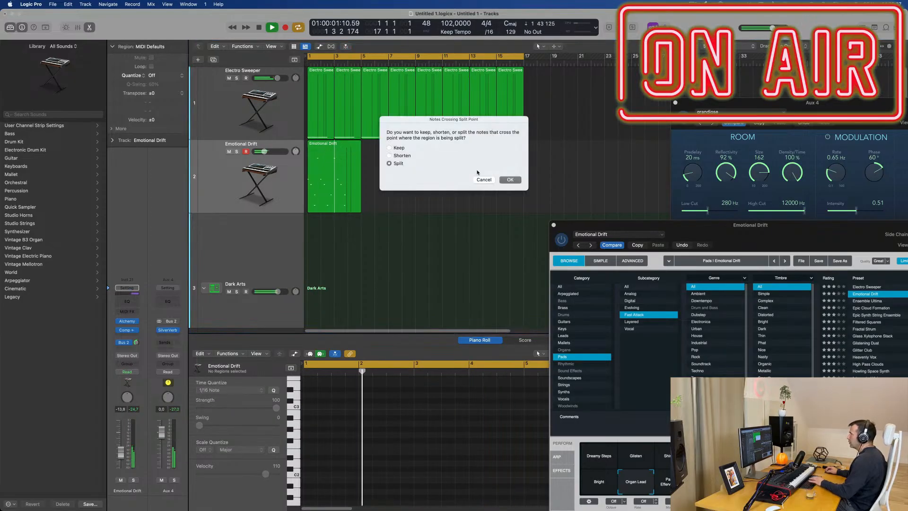
click(509, 179)
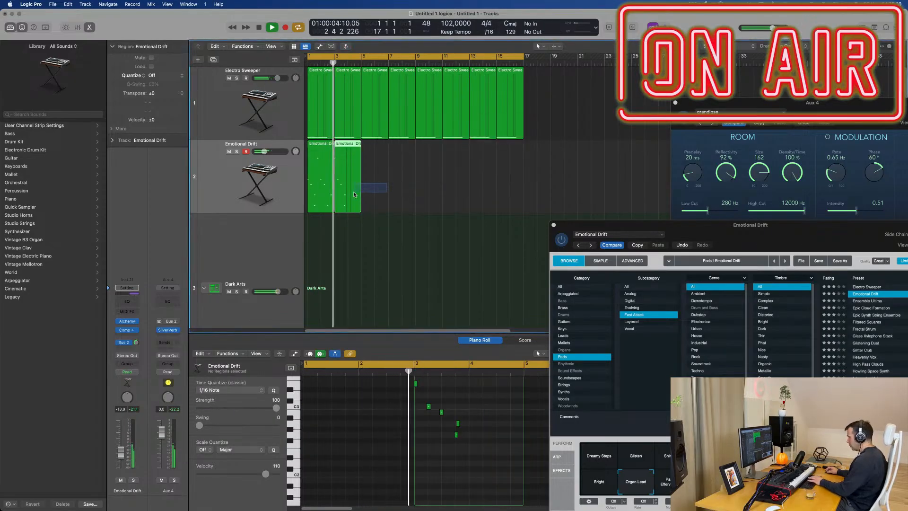
key(space)
Delete the short stray note just above the low note on beat 3 of bar 1 in the two-bar region.
click(324, 148)
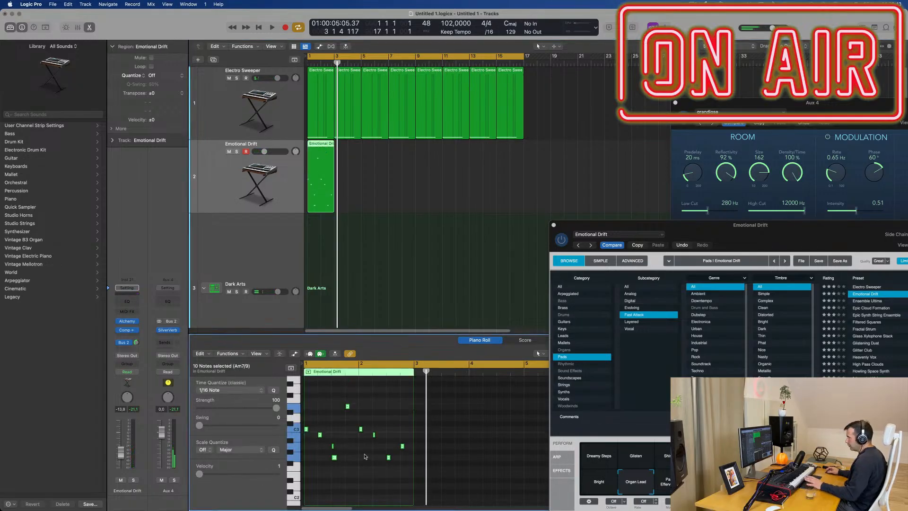
key(Return)
key(space)
key(super+Right)
key(super+Right)
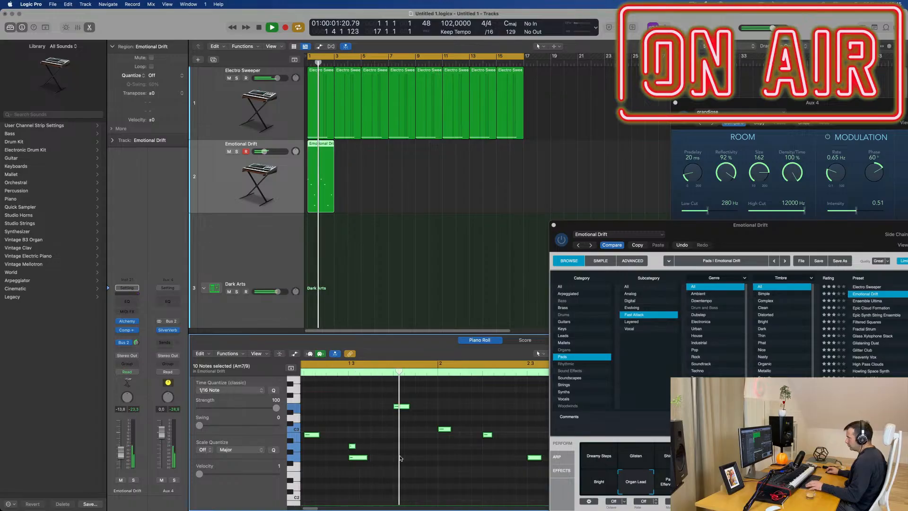
drag(403, 436, 381, 448)
key(super+Left)
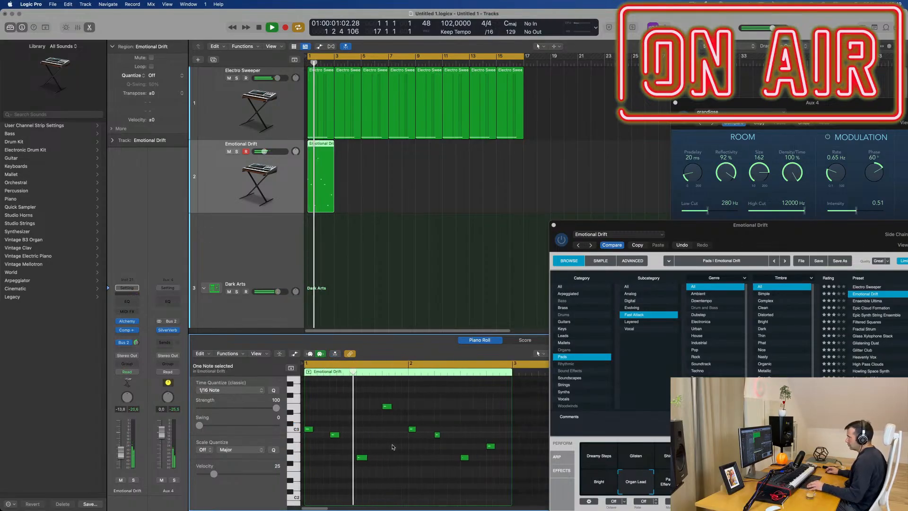
key(super+Left)
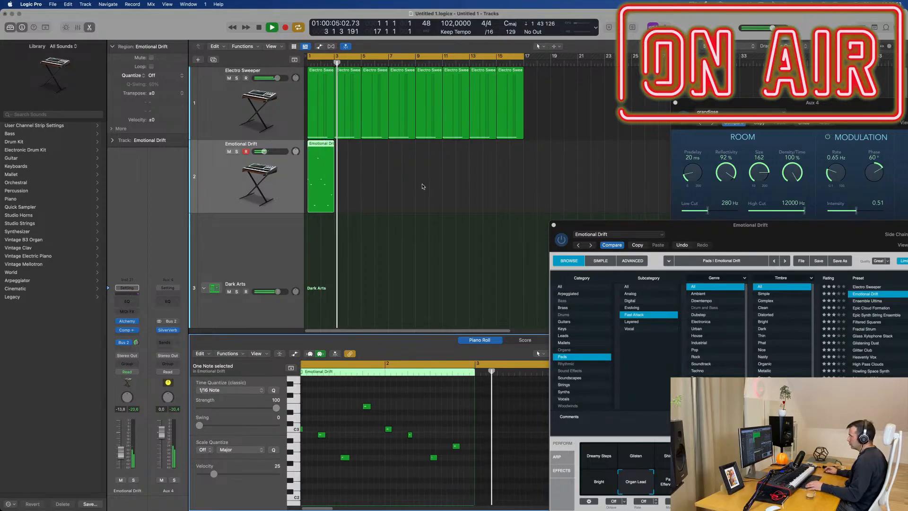
Copy the two-bar Emotional Drift region to bar 5, and copy both regions to bars 9 and 13.
key(Return)
click(331, 163)
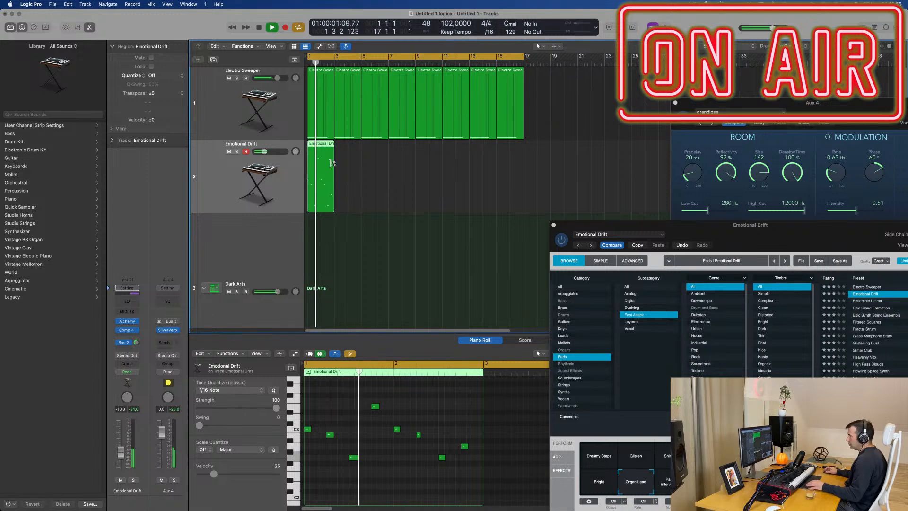
drag(331, 164, 383, 150)
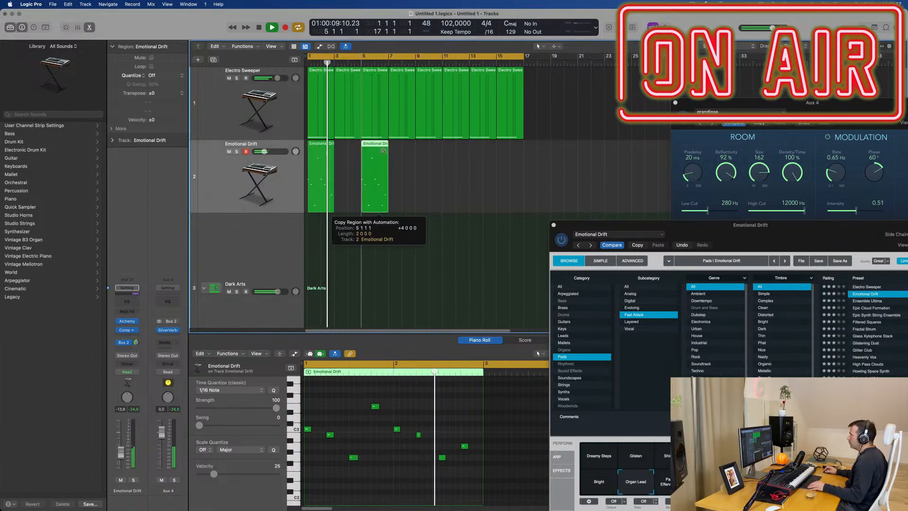
shift+click(316, 170)
drag(314, 154, 423, 153)
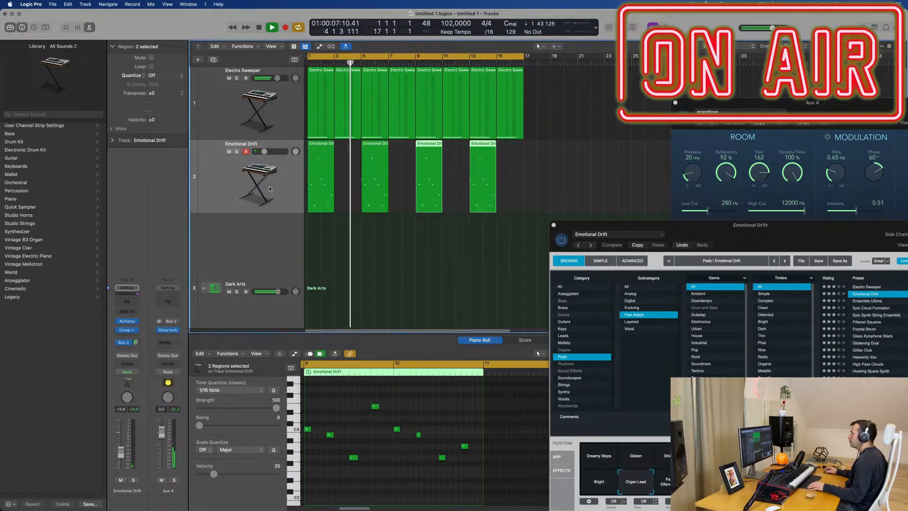
Select all four Emotional Drift regions and close the Alchemy window to reveal the drum tracks.
click(270, 189)
key(super+Left)
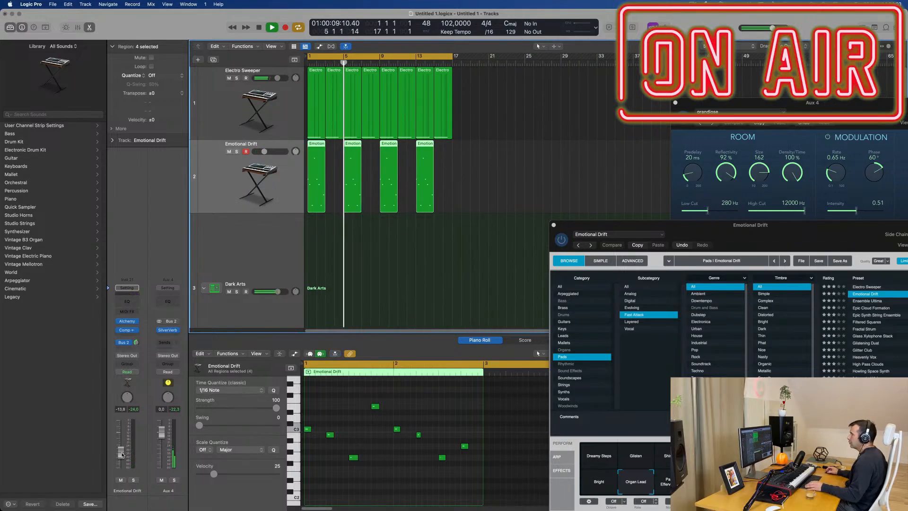
drag(686, 232, 570, 177)
mouse_move(623, 192)
mouse_down()
mouse_move(498, 288)
mouse_move(626, 330)
mouse_move(624, 200)
mouse_move(640, 198)
mouse_move(619, 199)
mouse_move(658, 194)
mouse_move(627, 199)
mouse_up()
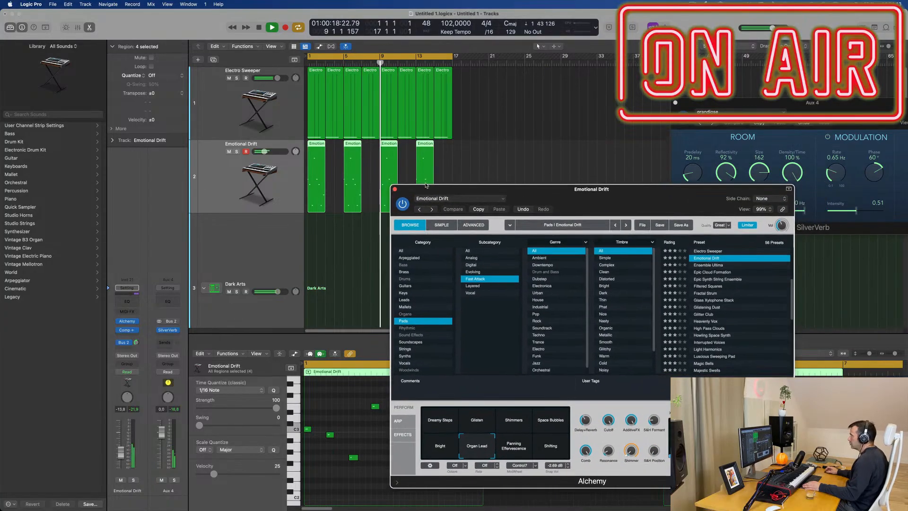
click(395, 189)
scroll(380, 232, down, 5)
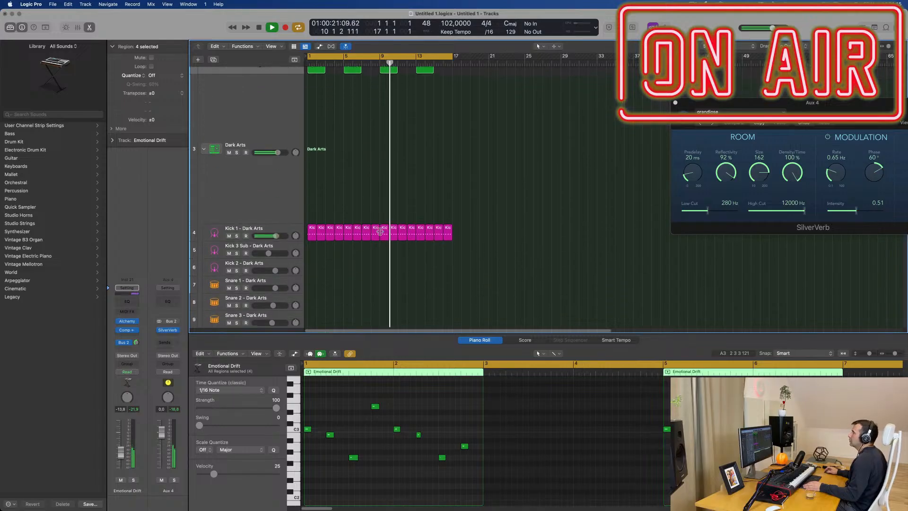
Record a rim pattern about two bars long on the Rim - Dark Arts track, starting from bar 1.
scroll(380, 231, down, 5)
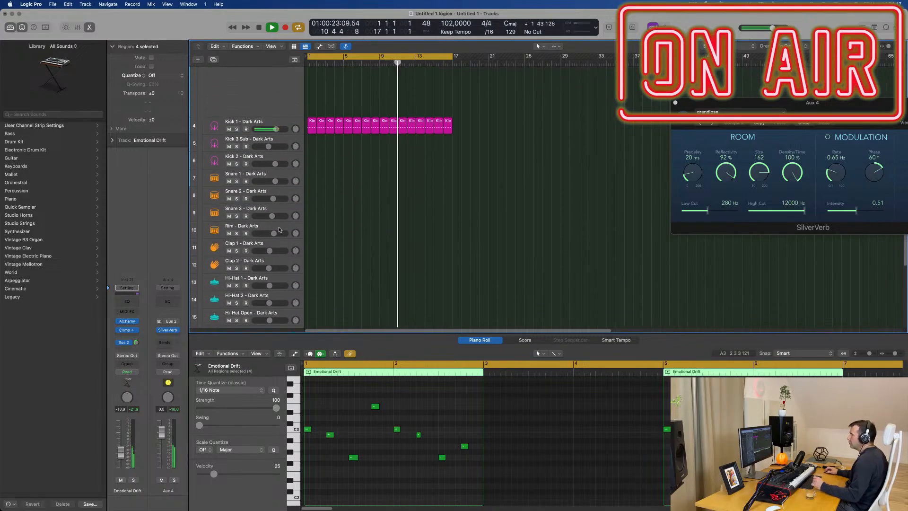
click(280, 230)
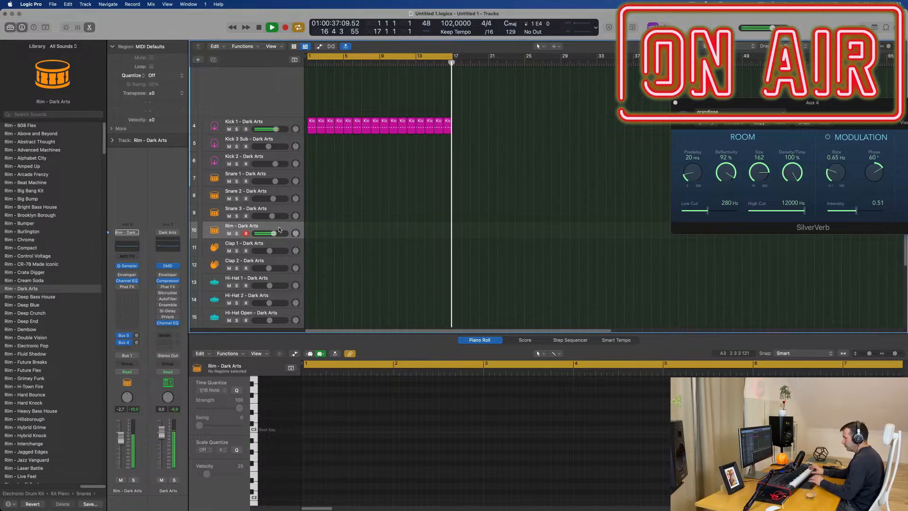
key(r)
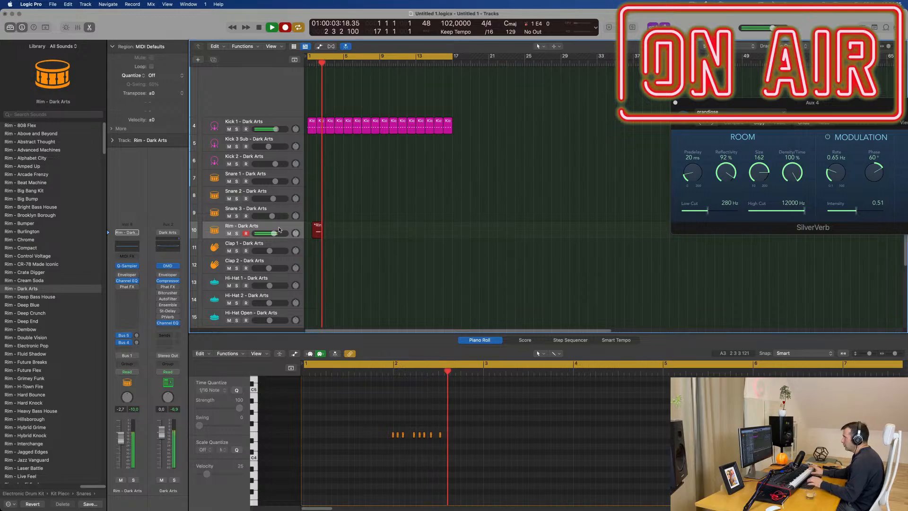
key(shift+r)
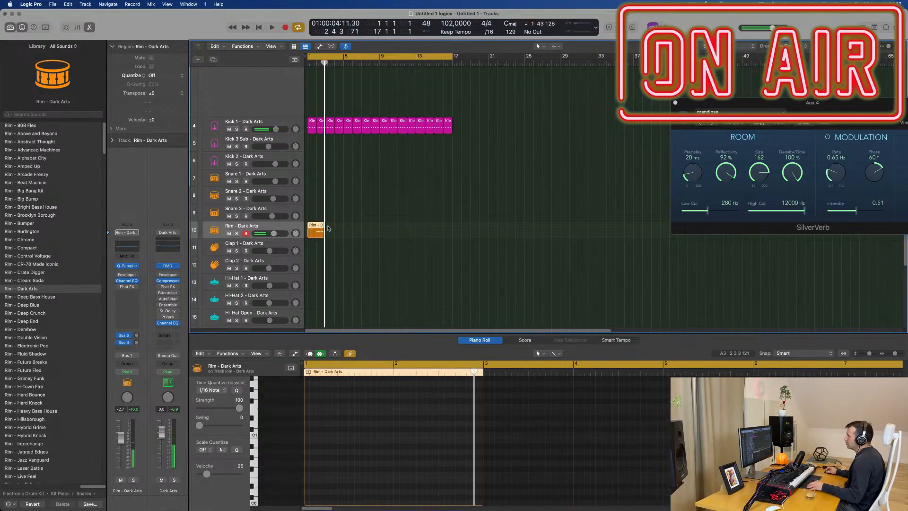
Split the Rim region at bar 2, delete its first half, and move the remaining one-bar region to bar 1.
key(super+Right)
key(super+Right)
click(338, 229)
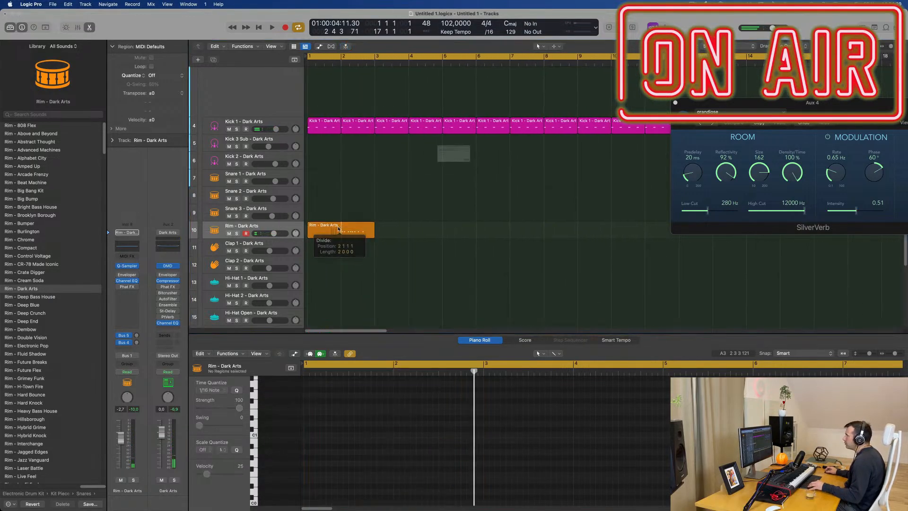
click(500, 179)
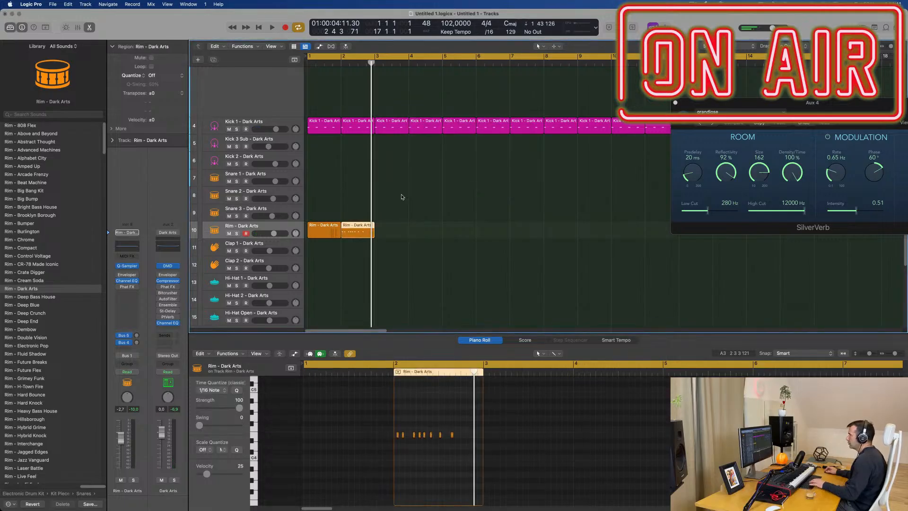
click(327, 230)
key(Delete)
drag(354, 228, 320, 231)
Quantize all notes in the one-bar Rim region to 1/16 notes and play the result.
key(super+Right)
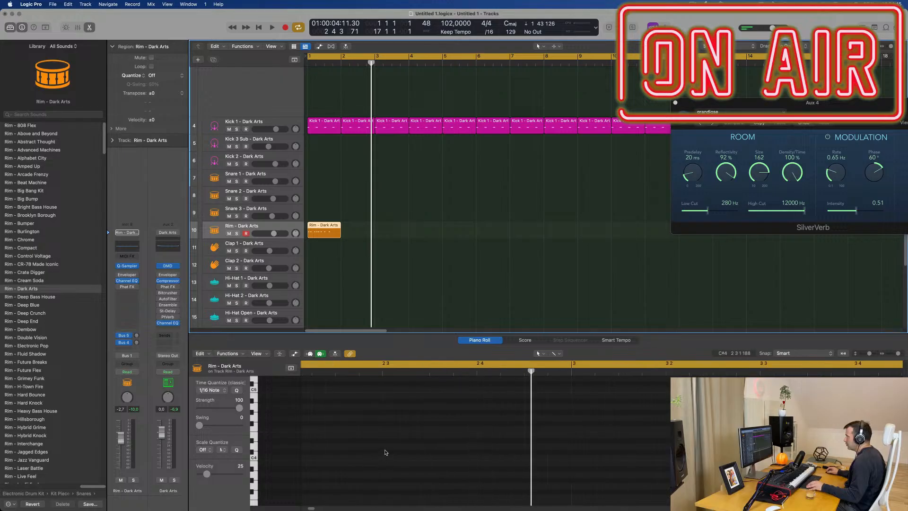
scroll(385, 452, left, 10)
key(space)
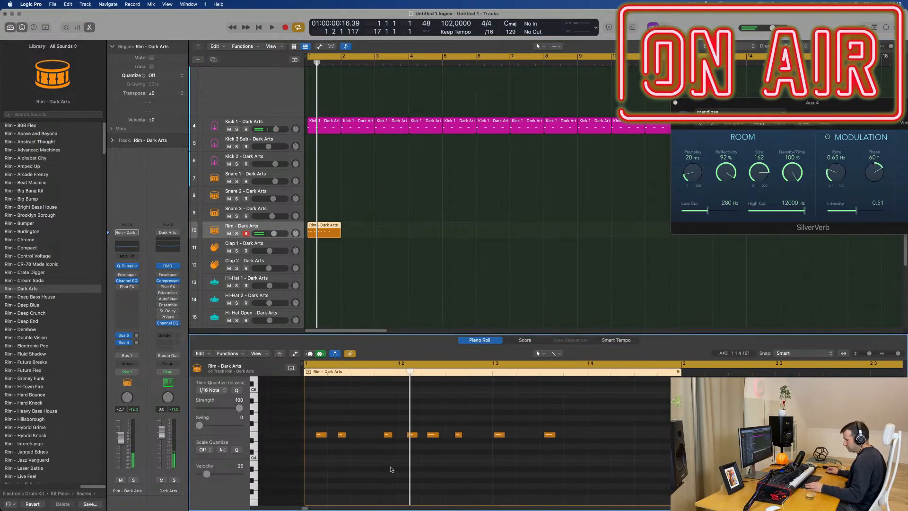
key(super+a)
key(super+w)
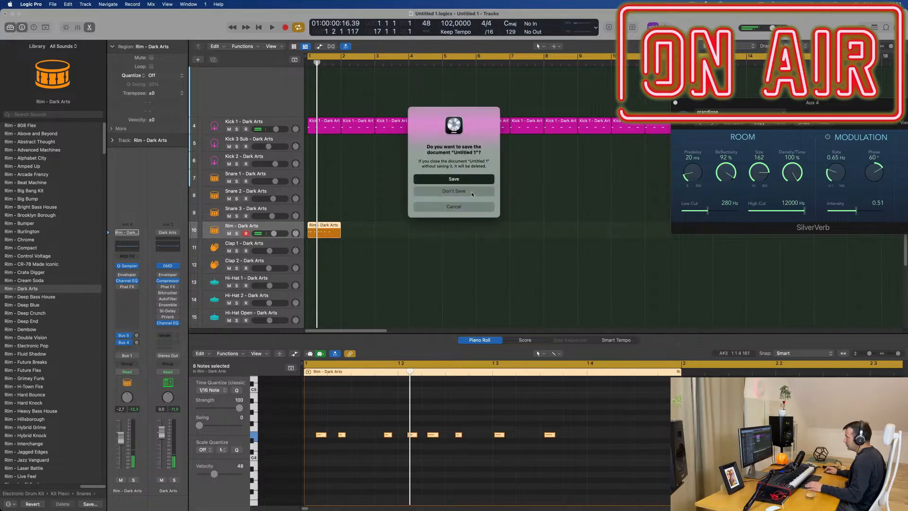
click(466, 208)
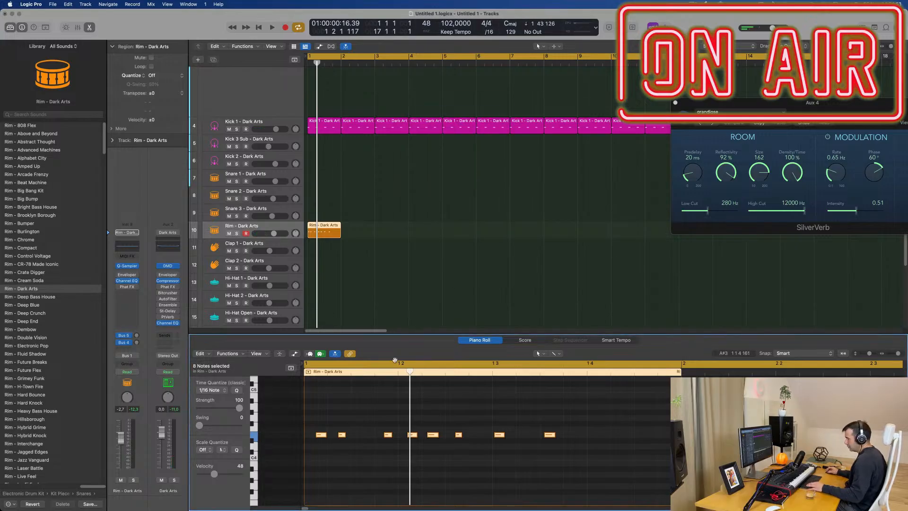
key(space)
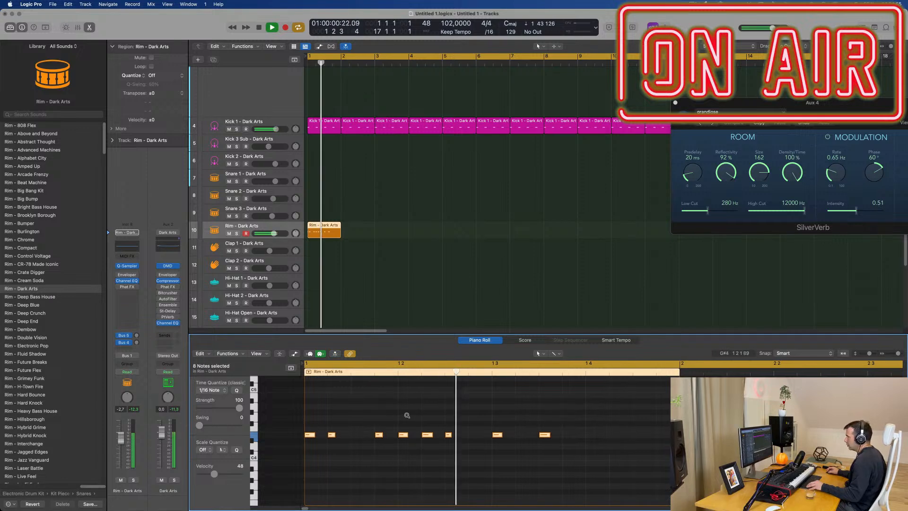
Play the rim pattern and delete its last two notes, from beat 3 onward.
key(super+Left)
key(super+Left)
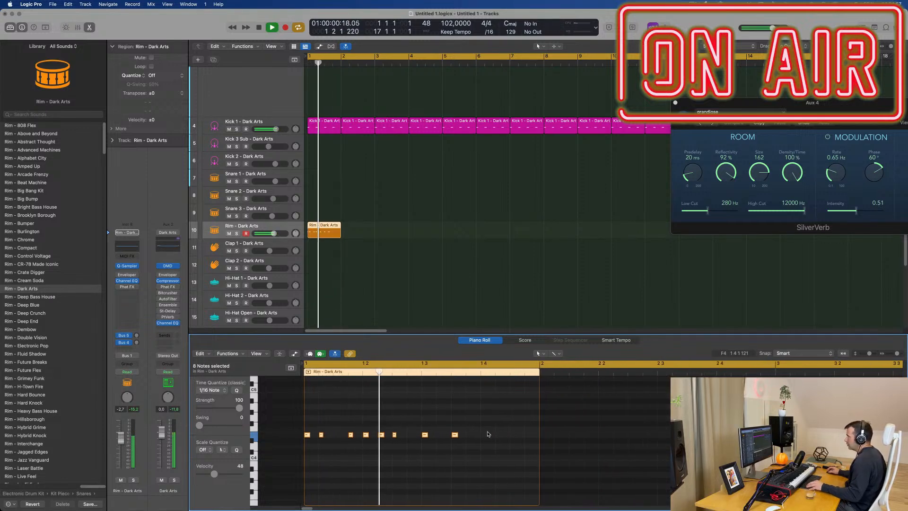
drag(494, 446, 420, 430)
key(space)
key(space)
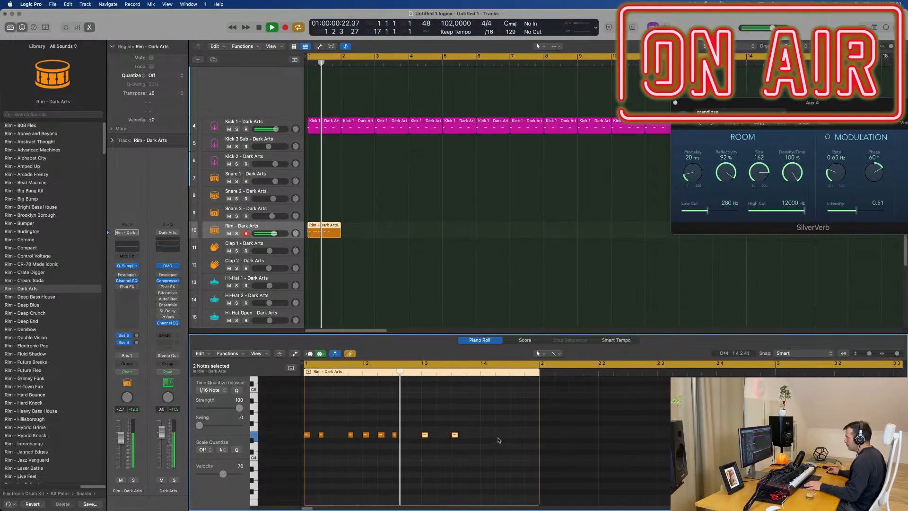
key(space)
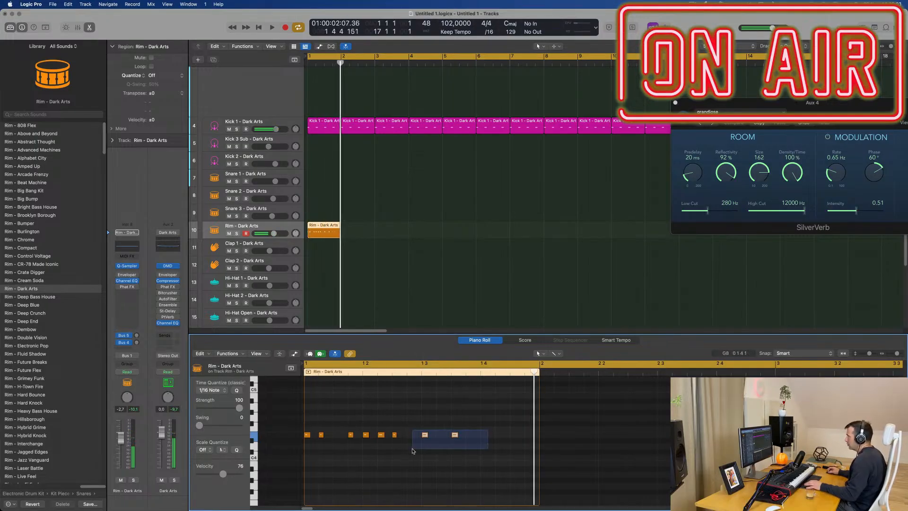
drag(413, 451, 418, 448)
Copy the six remaining rim notes to beat 3 of bar 1 and play the pattern.
key(super+a)
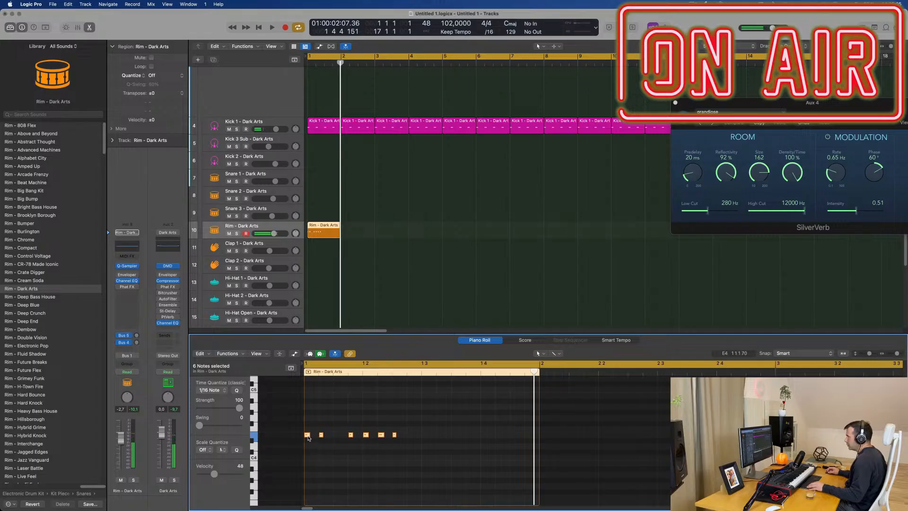
drag(360, 436, 473, 436)
key(super+Left)
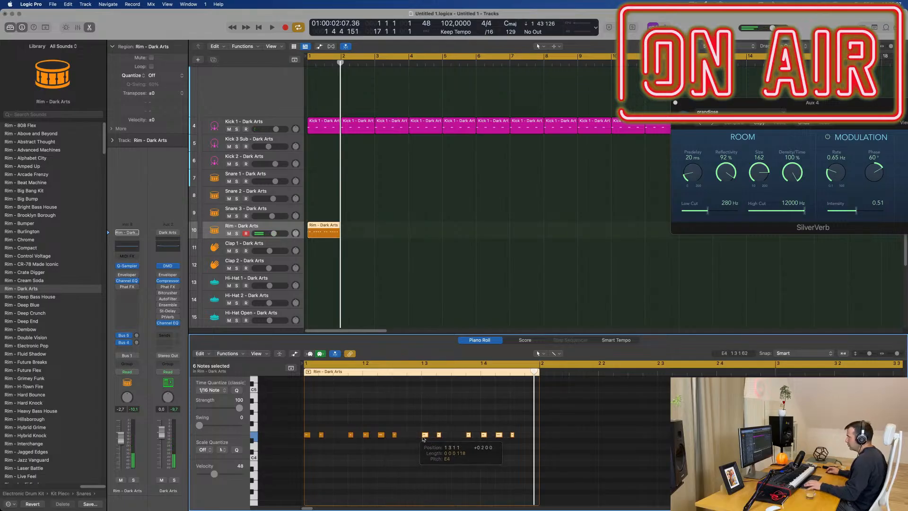
key(space)
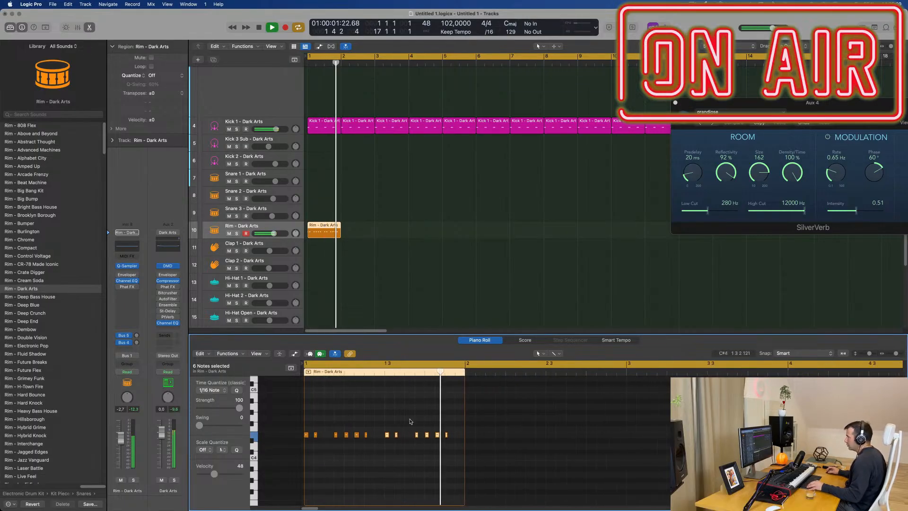
key(space)
key(space)
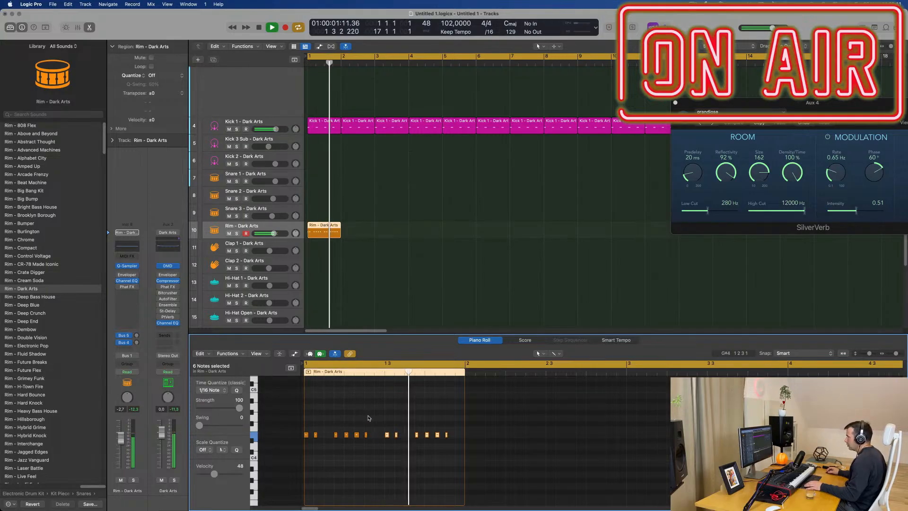
key(space)
Copy the two rim notes from beat 4 by 120 ticks, placing the first copy at 1 4 1 121.
click(422, 424)
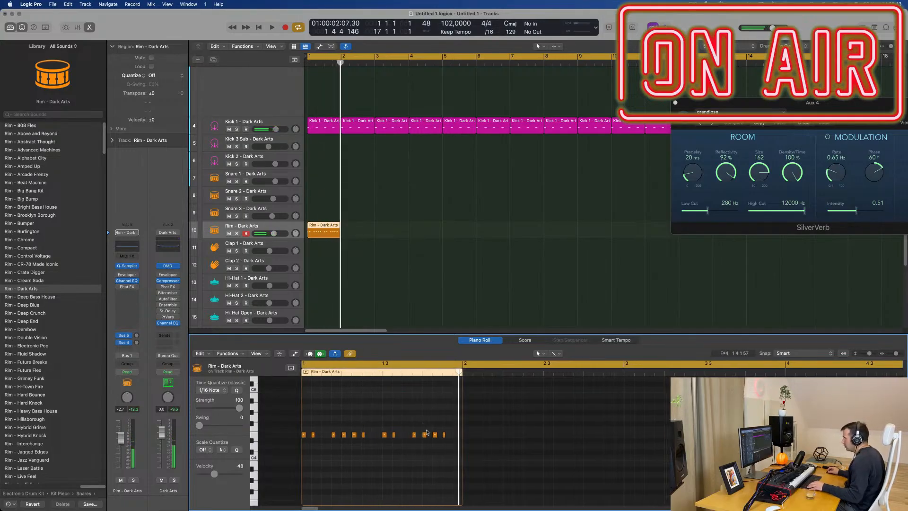
drag(424, 437, 426, 436)
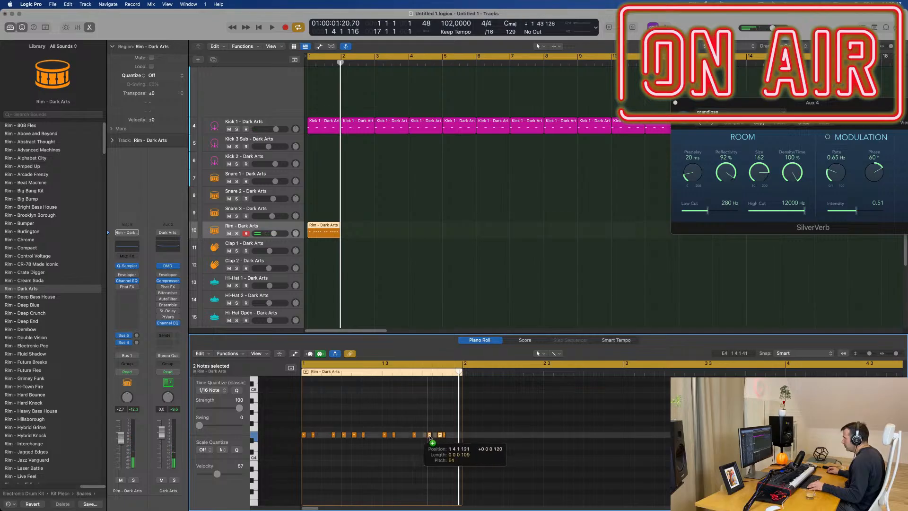
drag(429, 435, 429, 436)
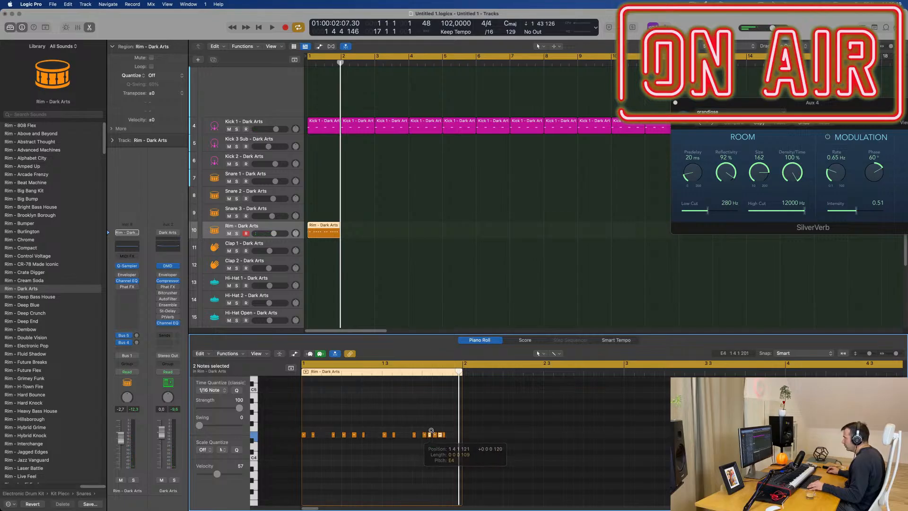
key(space)
Lower the Rim track volume to -4.2 dB and transpose all notes in its region down by octaves.
ctrl+alt+click(353, 409)
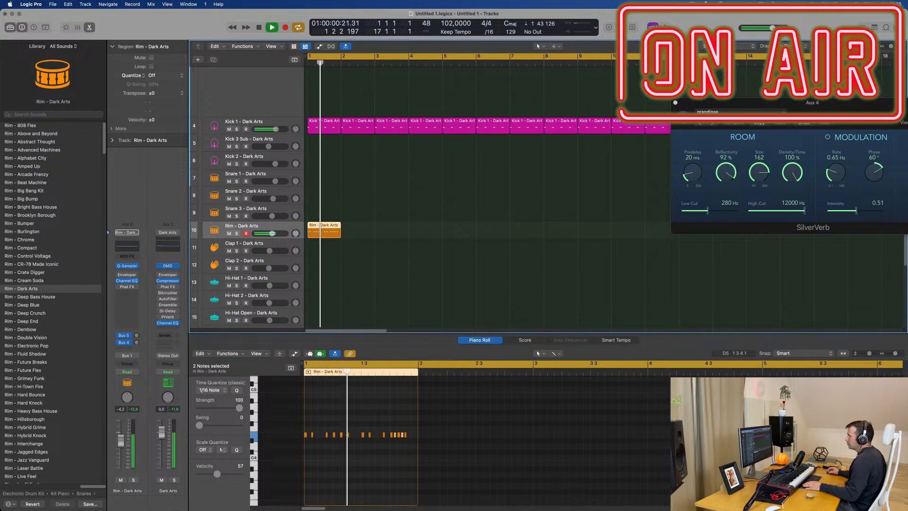
click(347, 468)
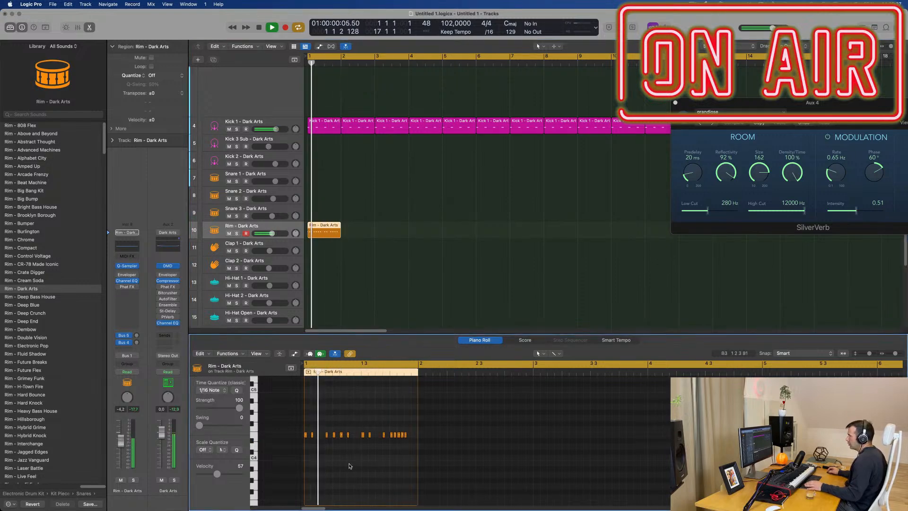
key(super+a)
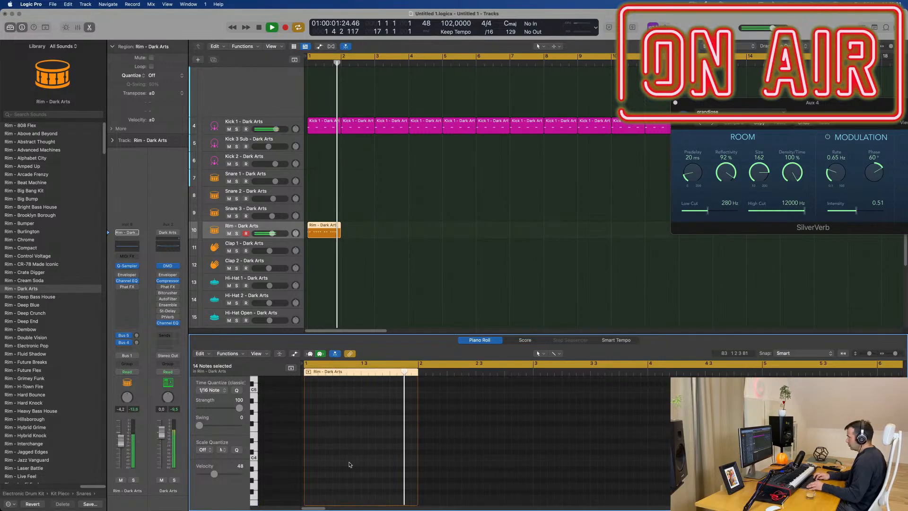
Raise the coarse pitch in the Rim track's Quick Sampler and return its glide to zero.
scroll(366, 194, down, 2)
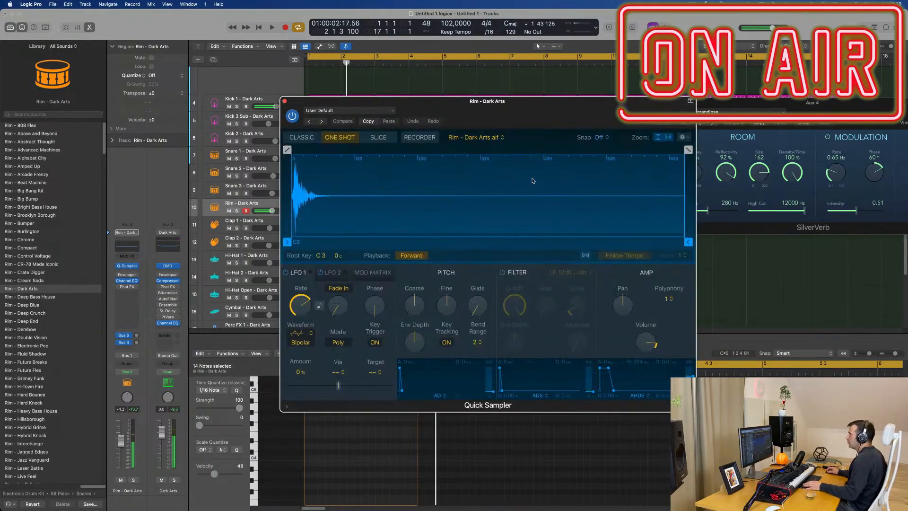
drag(500, 113, 663, 126)
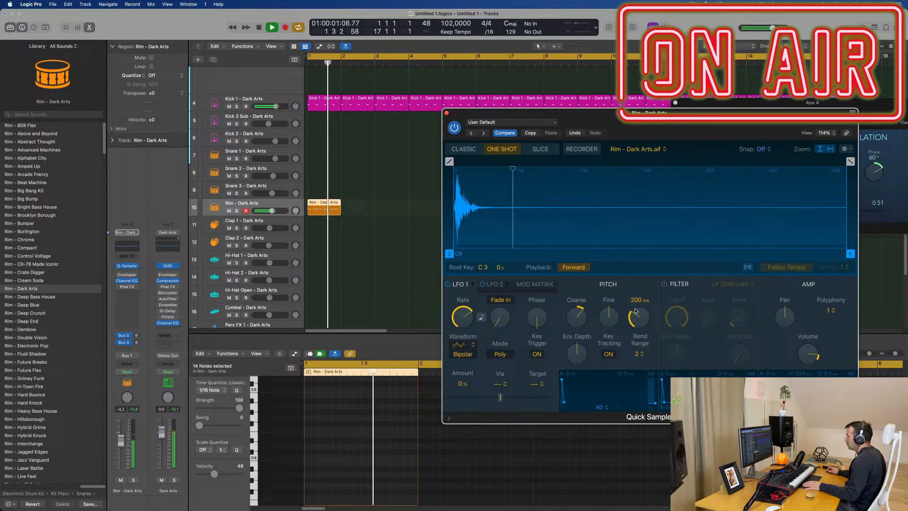
drag(635, 310, 630, 378)
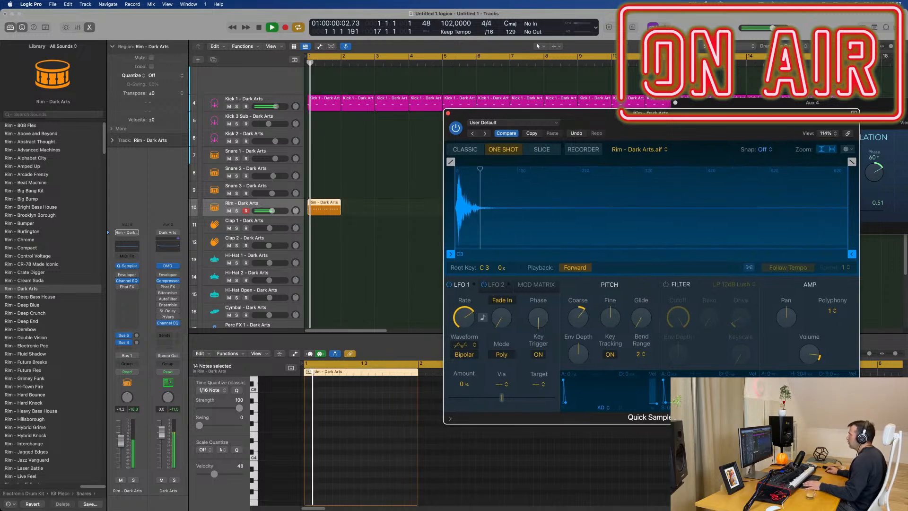
Close Quick Sampler and repeat the one-bar Rim region until its copies fill the track up to bar 17.
drag(571, 144, 649, 152)
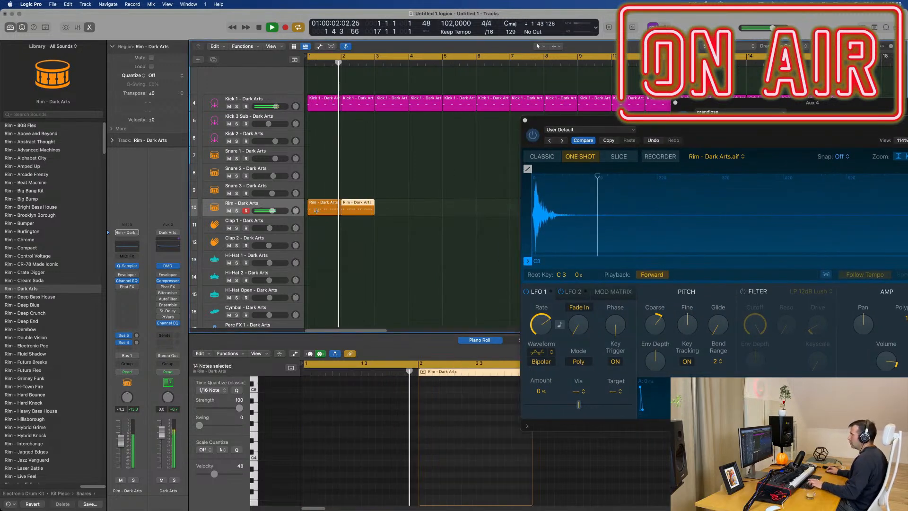
drag(689, 132, 415, 195)
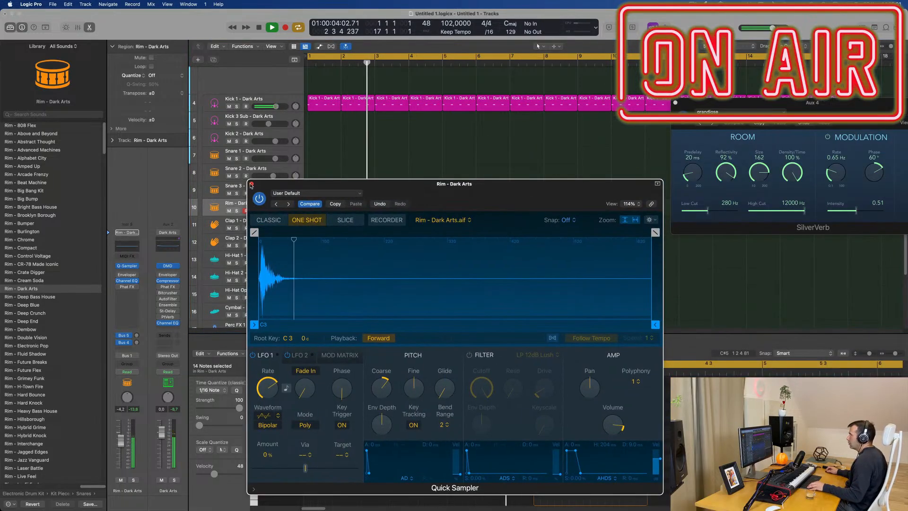
click(252, 185)
key(super+Left)
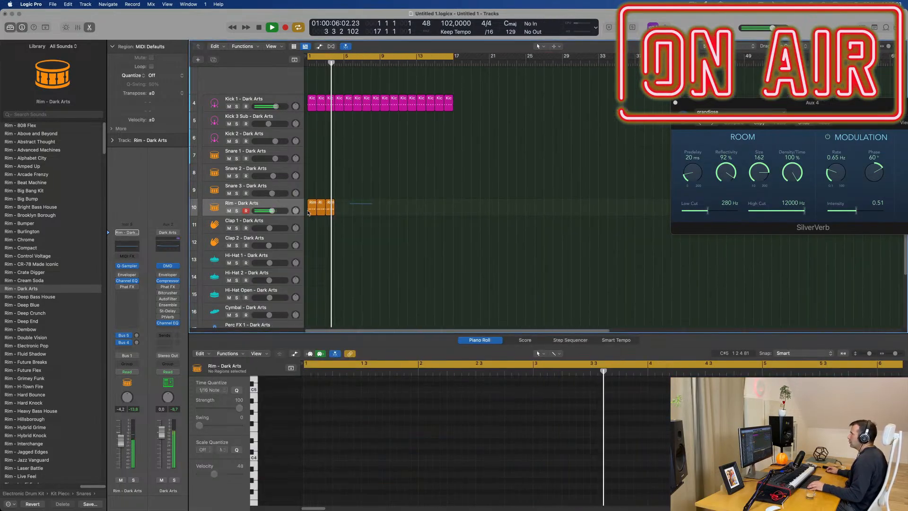
click(303, 212)
key(super+r)
key(super+r)
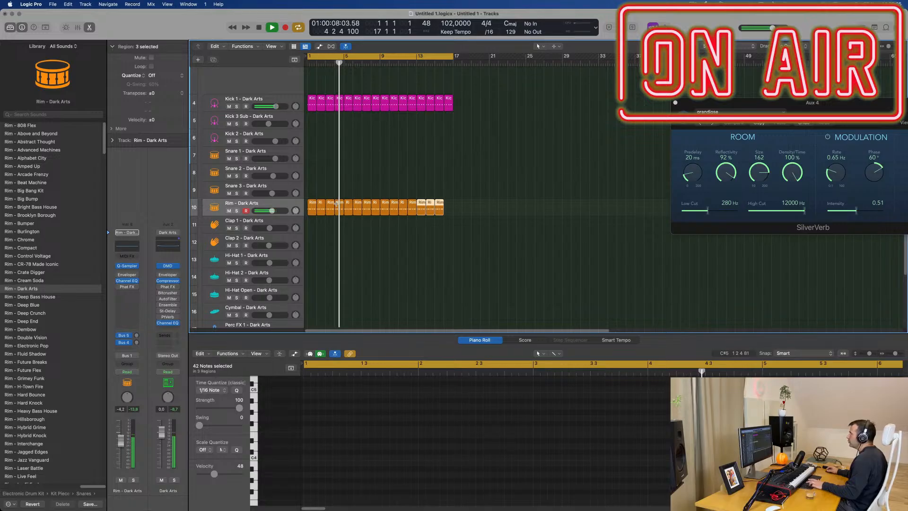
click(440, 209)
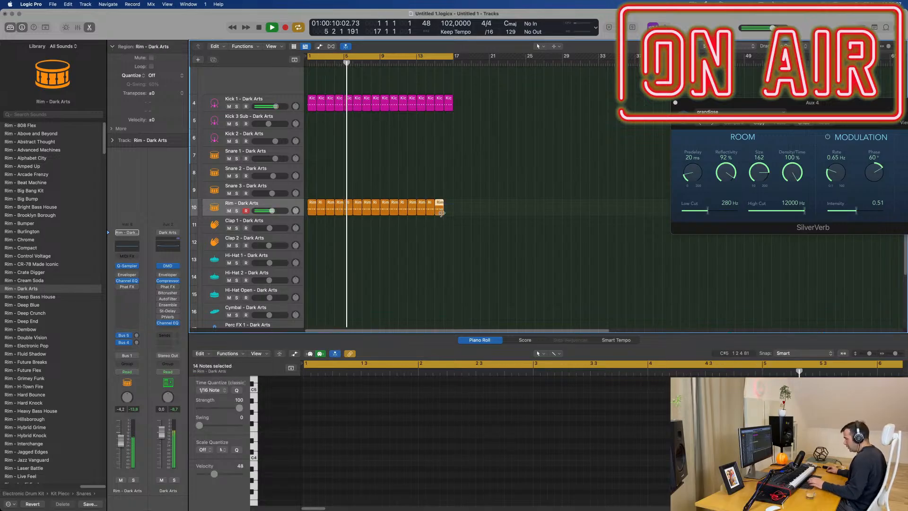
Select all Rim regions, play the loop, and lower the Rim track volume to about -14 dB.
key(space)
click(267, 204)
key(space)
key(space)
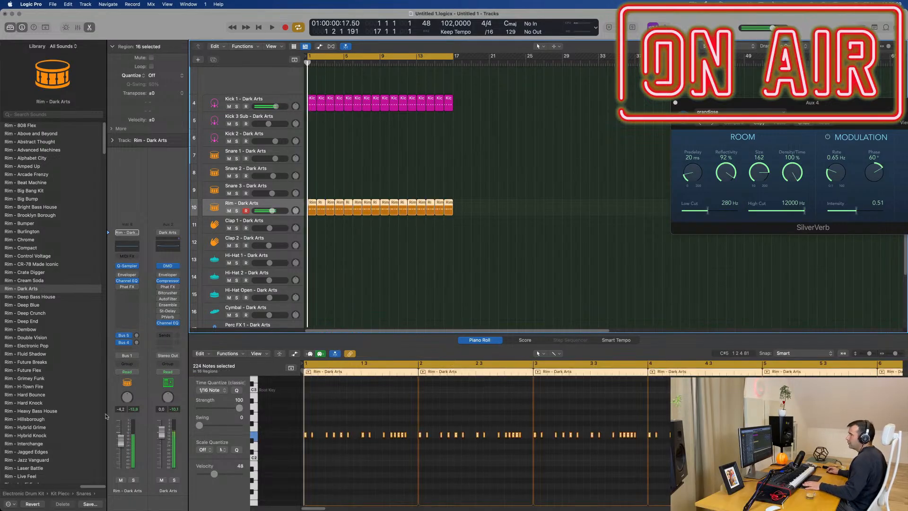
drag(271, 210, 264, 210)
Copy the first Kick 1 region at bar 1 to the Hi-Hat 1 track and stop playback.
click(307, 91)
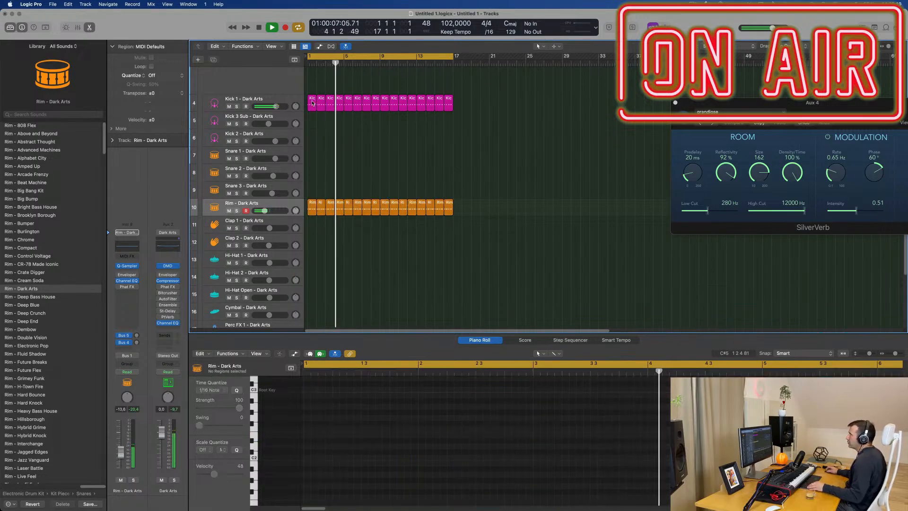
click(312, 103)
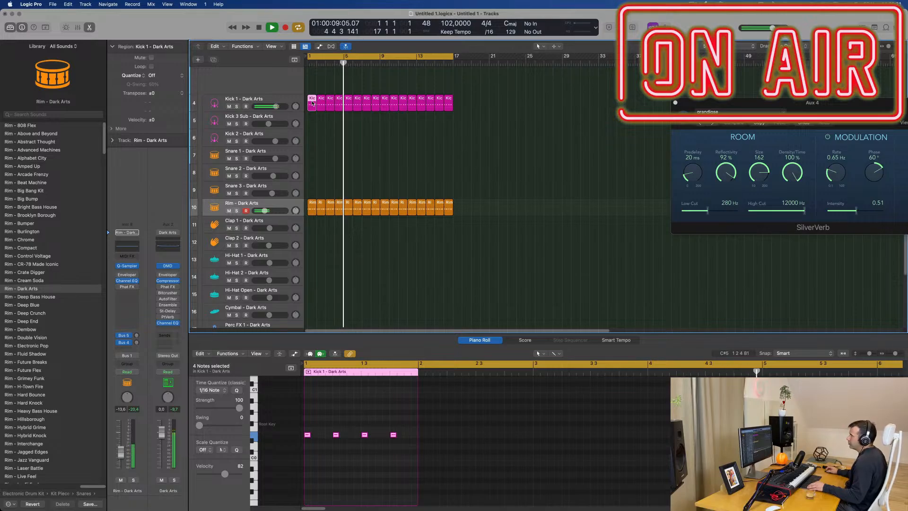
drag(312, 103, 311, 265)
key(space)
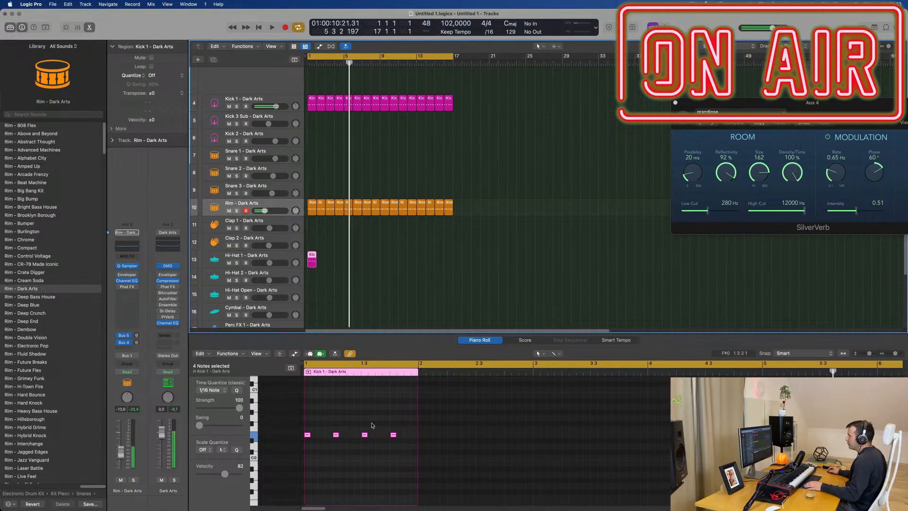
Shift the four notes in the Hi-Hat 1 region onto the offbeats, transpose them up by octaves and play from the start.
click(308, 435)
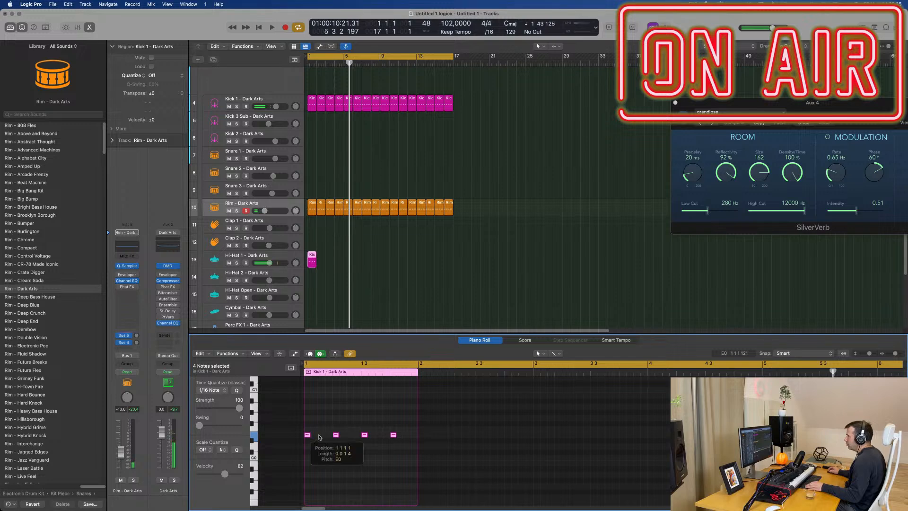
drag(319, 437, 321, 437)
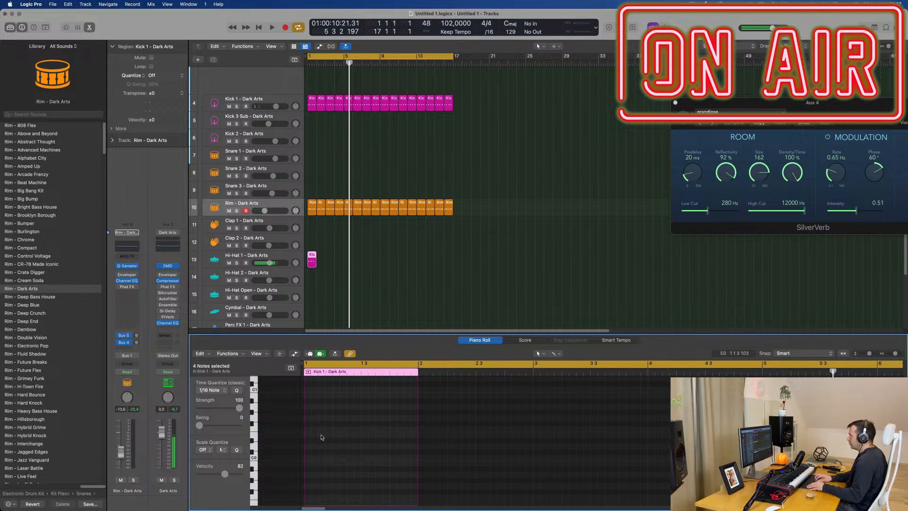
scroll(325, 461, up, 5)
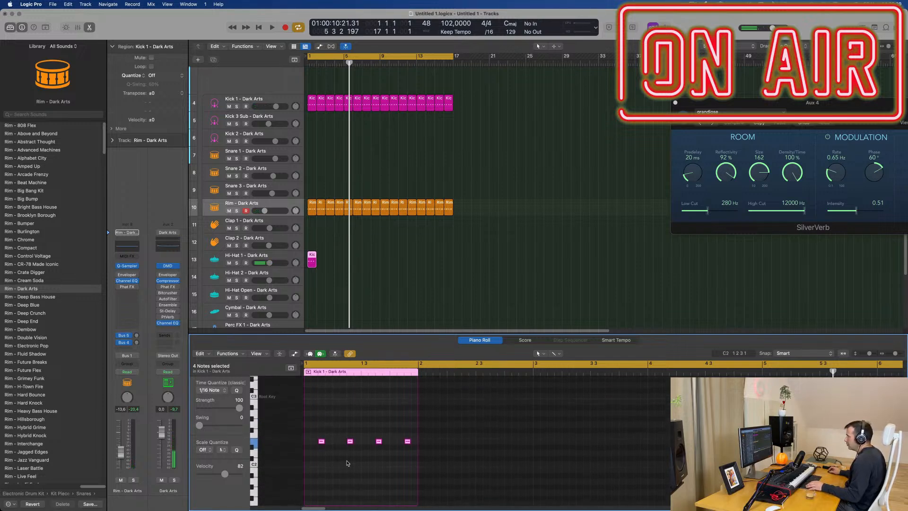
key(Return)
key(space)
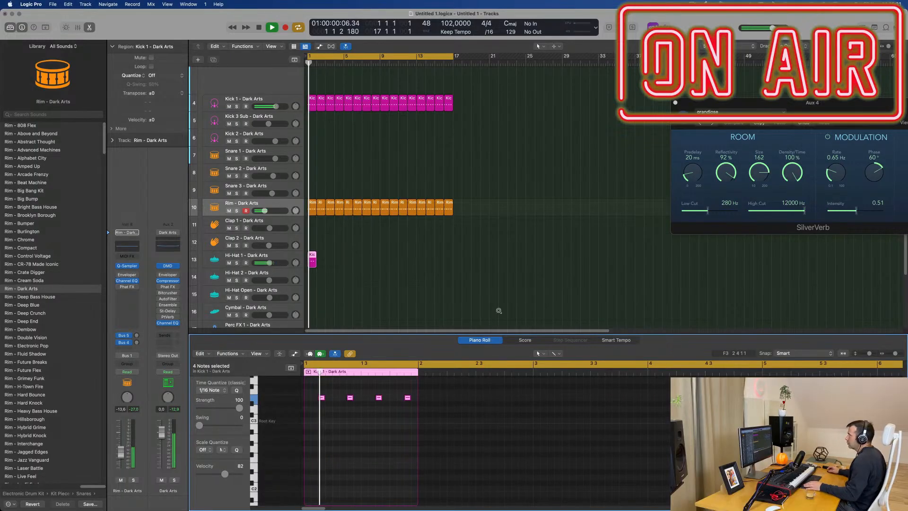
Repeat the one-bar Hi-Hat 1 region until its copies fill the track up to bar 17.
drag(361, 263, 309, 258)
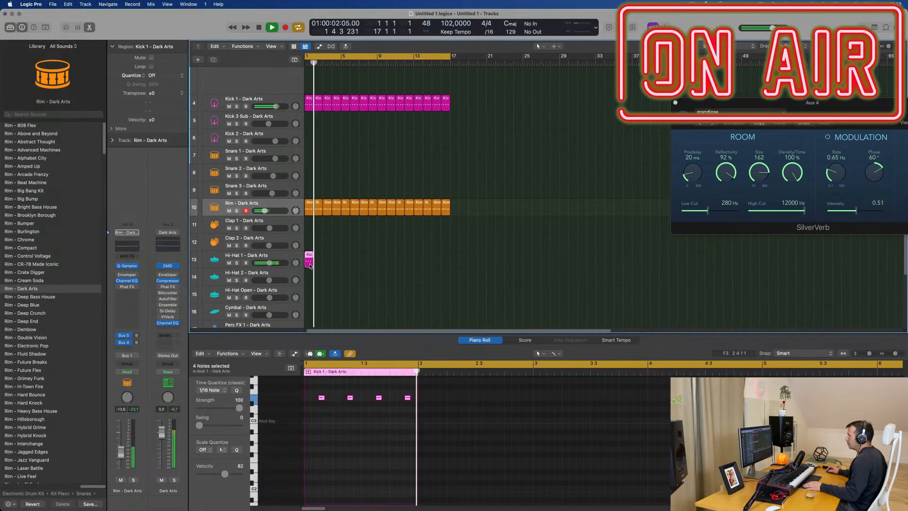
key(space)
key(space)
key(super+r)
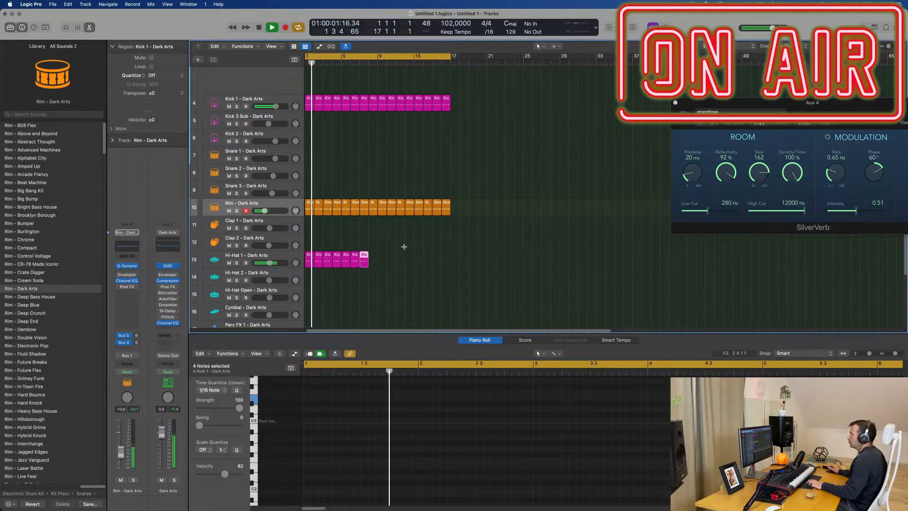
key(super+r)
key(super+r)
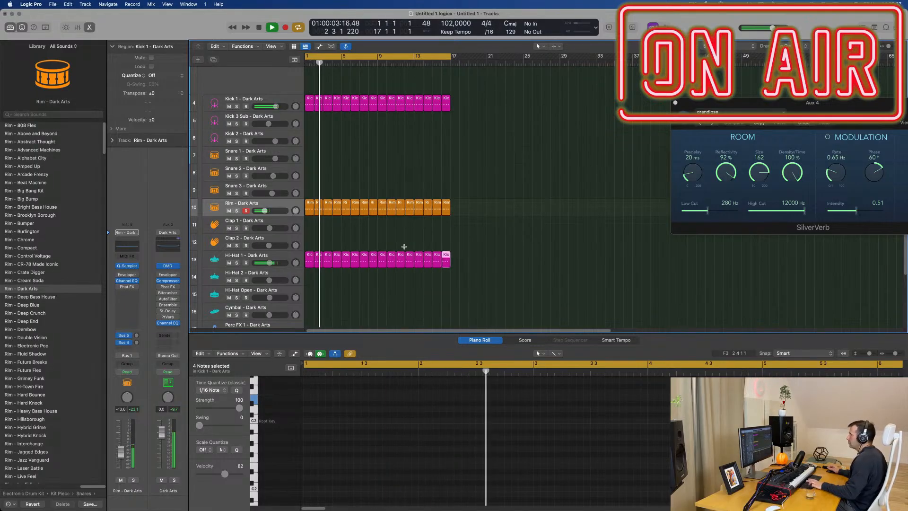
Select all Hi-Hat 1 regions and lower the Hi-Hat 1 track volume to -11.0 dB.
click(404, 246)
click(282, 256)
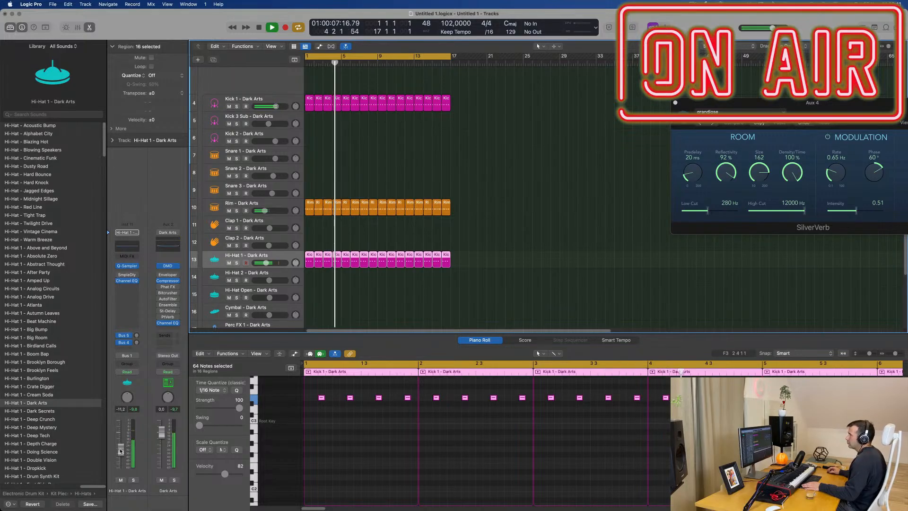
scroll(362, 274, down, 3)
scroll(363, 274, up, 4)
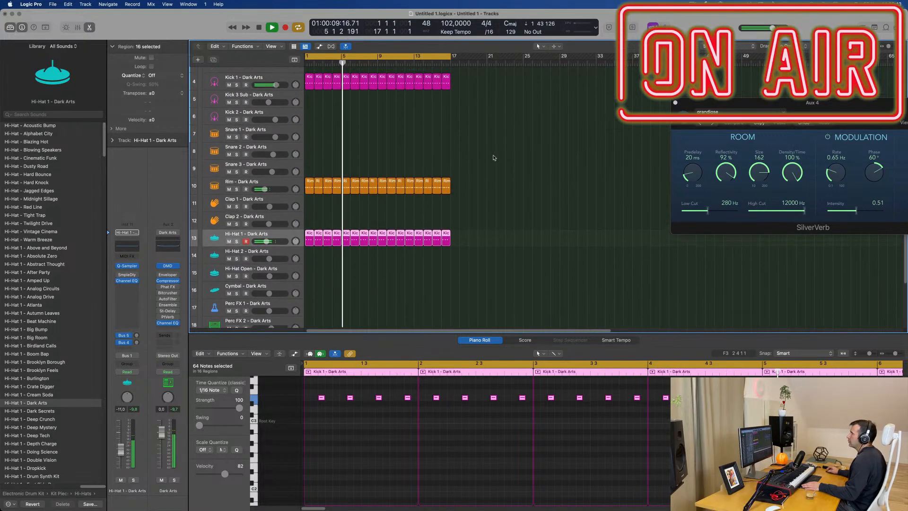
Copy the first Kick 1 region to the Snare 1 track and delete its notes on beats 1 and 3.
click(311, 103)
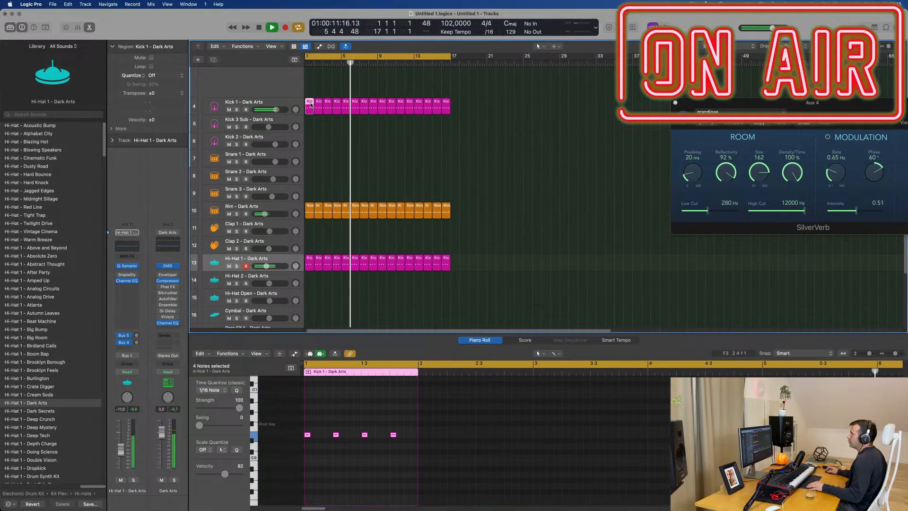
drag(307, 144, 310, 156)
click(308, 433)
key(Delete)
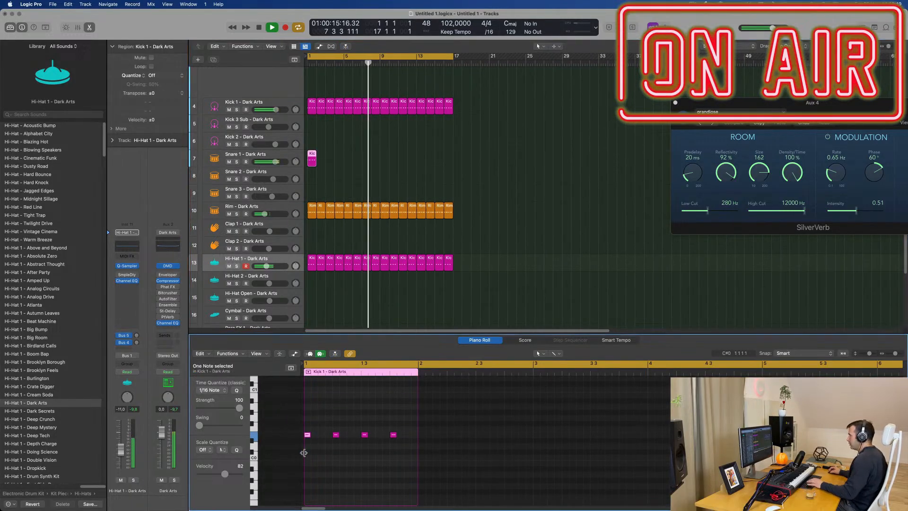
click(364, 434)
key(Delete)
Transpose the two remaining notes in the Snare 1 region up by octaves while auditioning them from the start.
drag(326, 422, 402, 450)
key(Delete)
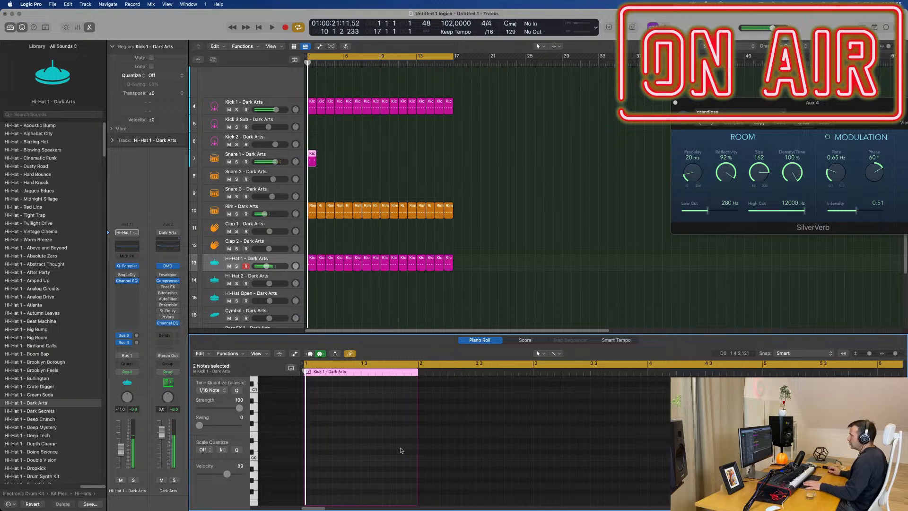
key(Return)
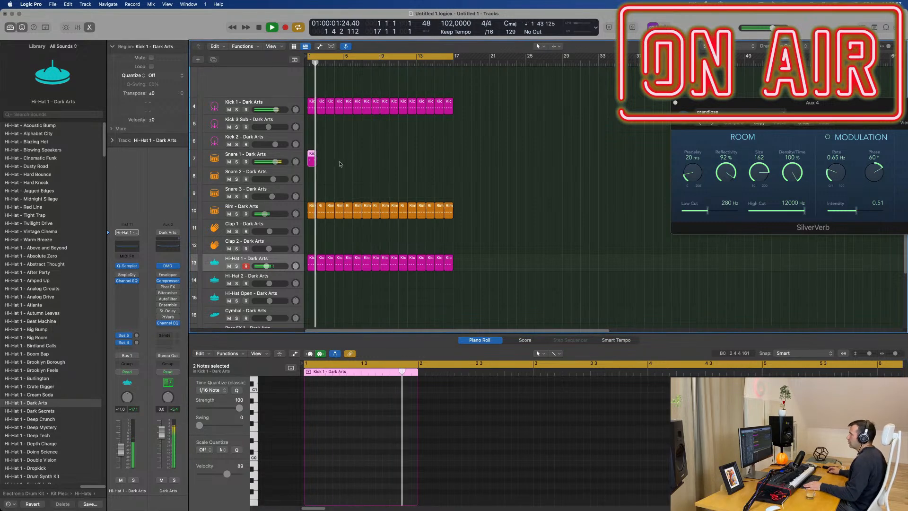
scroll(345, 479, up, 5)
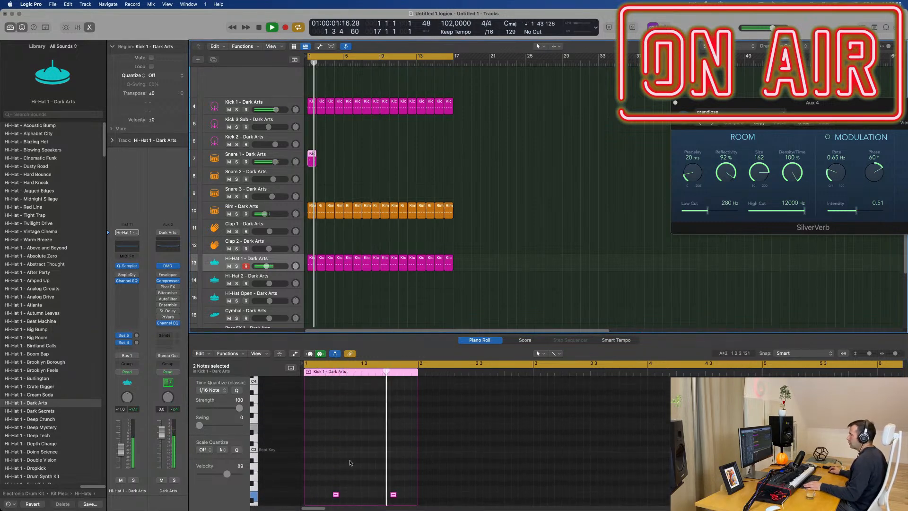
key(space)
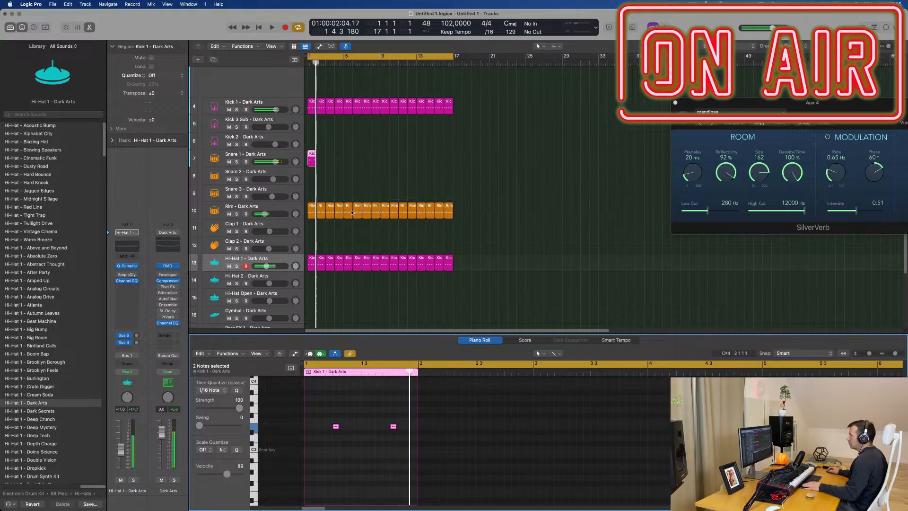
Shorten the Snare 1 notes on beats 2 and 4, duplicate each directly behind itself, and transpose all four down an octave.
scroll(341, 411, up, 10)
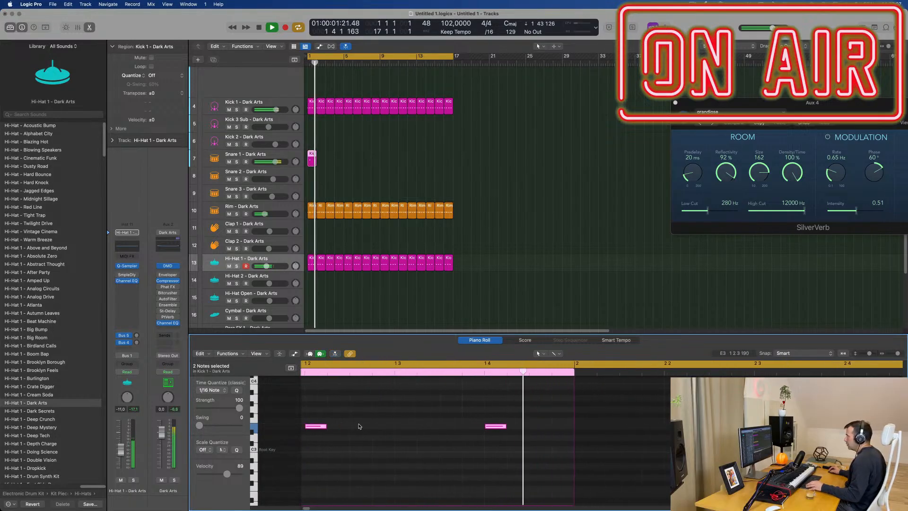
key(space)
mouse_move(416, 426)
mouse_down()
mouse_move(398, 427)
mouse_move(410, 427)
mouse_up()
scroll(541, 237, up, 3)
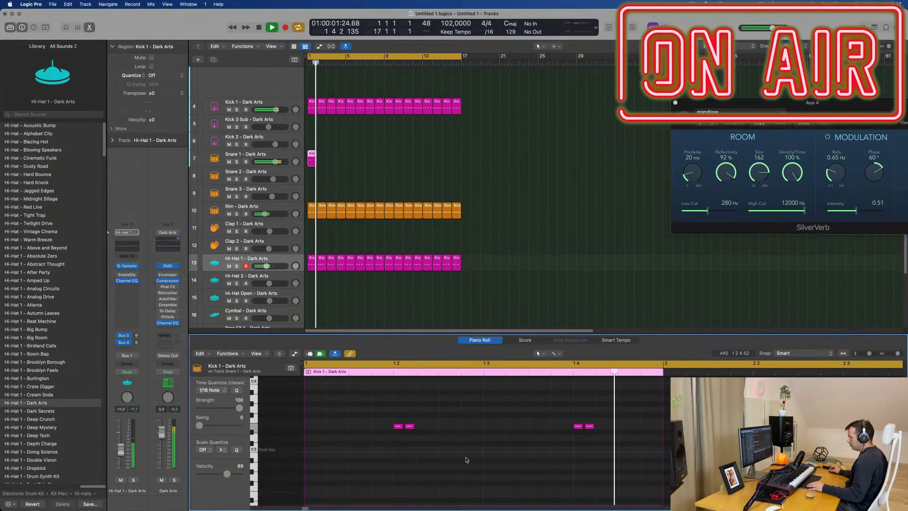
key(super+a)
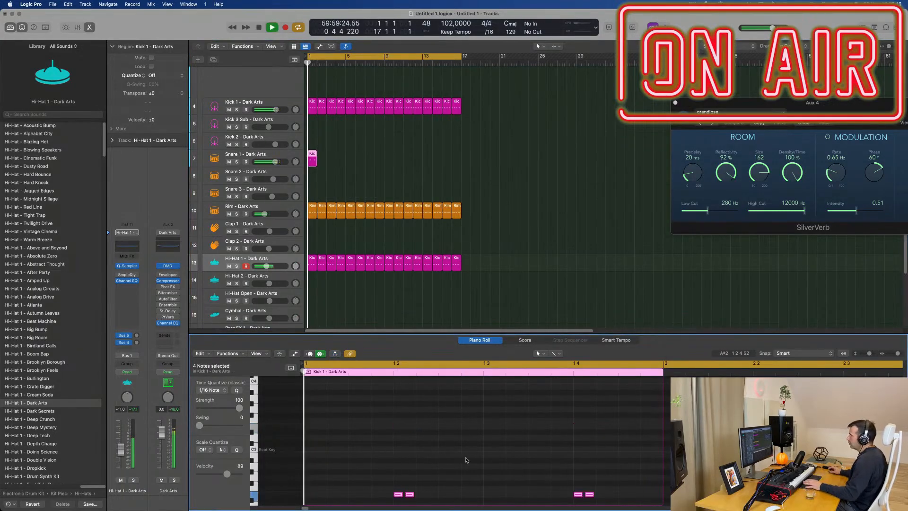
Repeat the Snare 1 region up to bar 17 and lower the Snare 1 track volume to -10.2 dB.
key(super+r)
key(super+r)
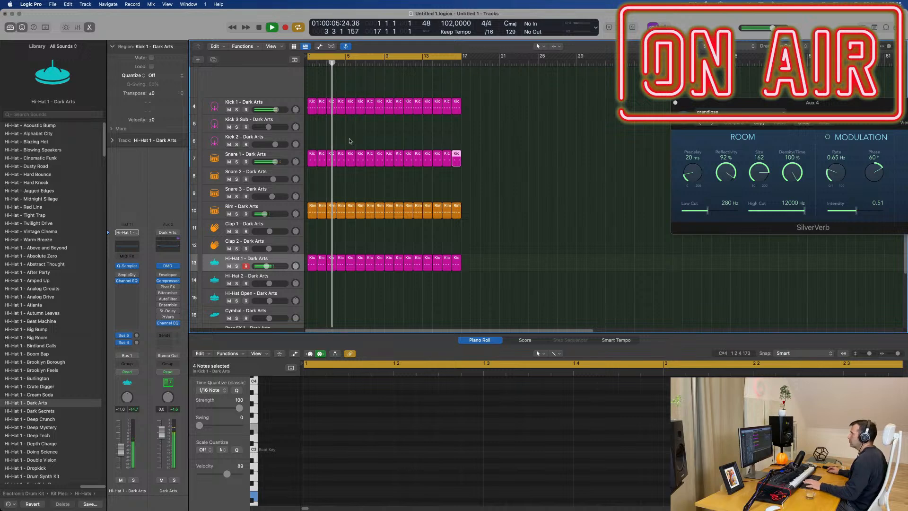
click(283, 153)
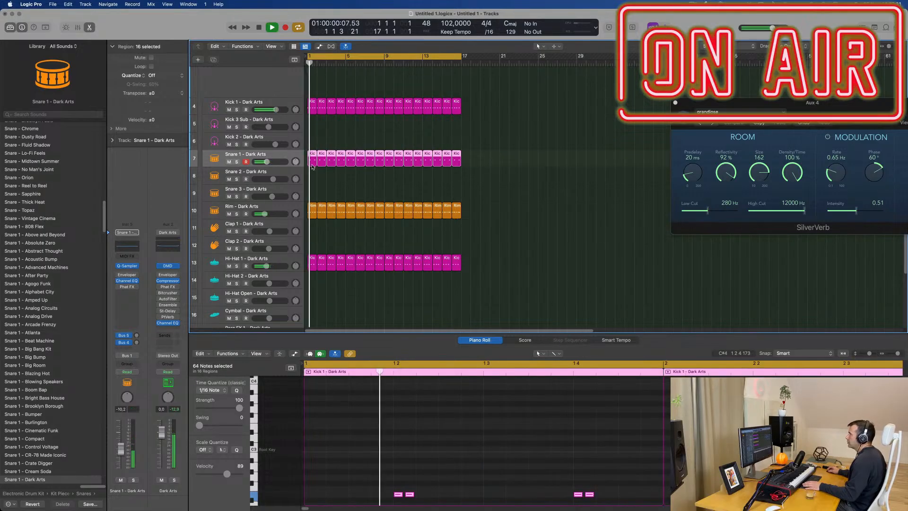
Move all Snare 1 regions to the Snare 2 track, lower its volume to -11.4 dB and compare the pattern on Snare 3.
drag(313, 158, 312, 175)
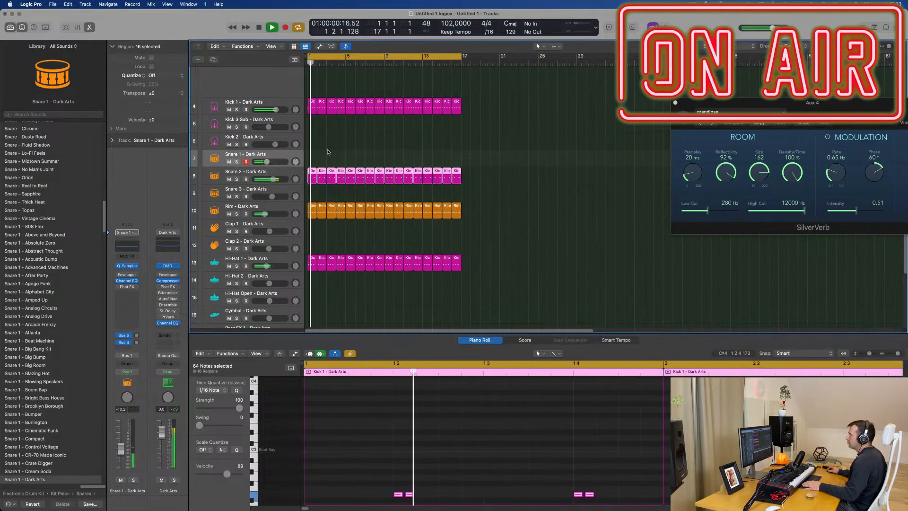
click(294, 173)
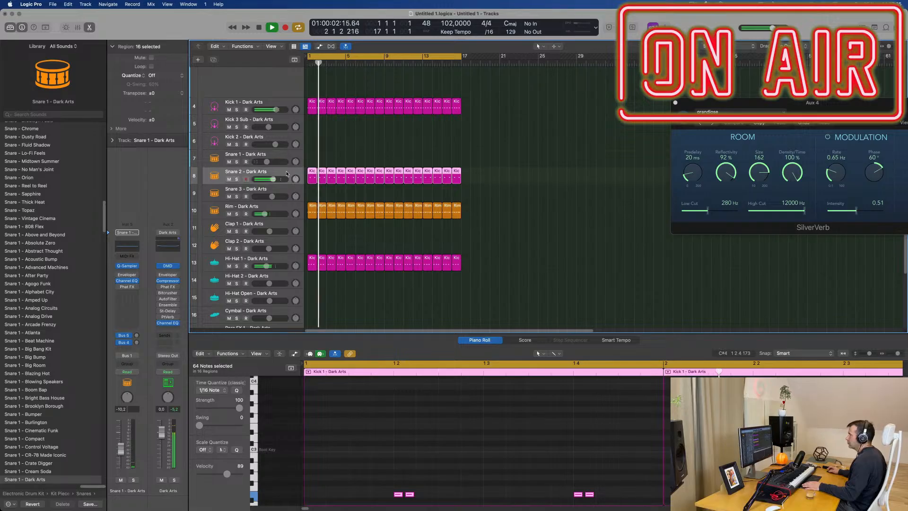
drag(117, 431, 121, 451)
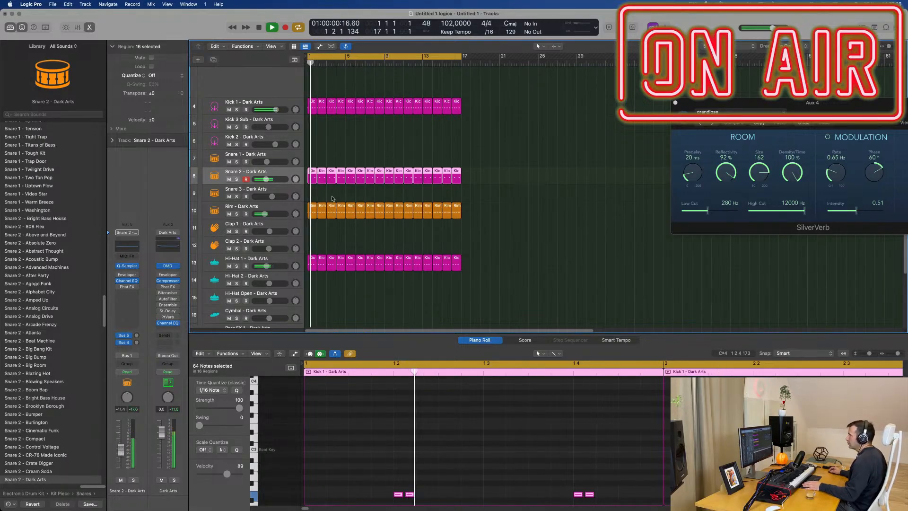
drag(311, 190, 309, 178)
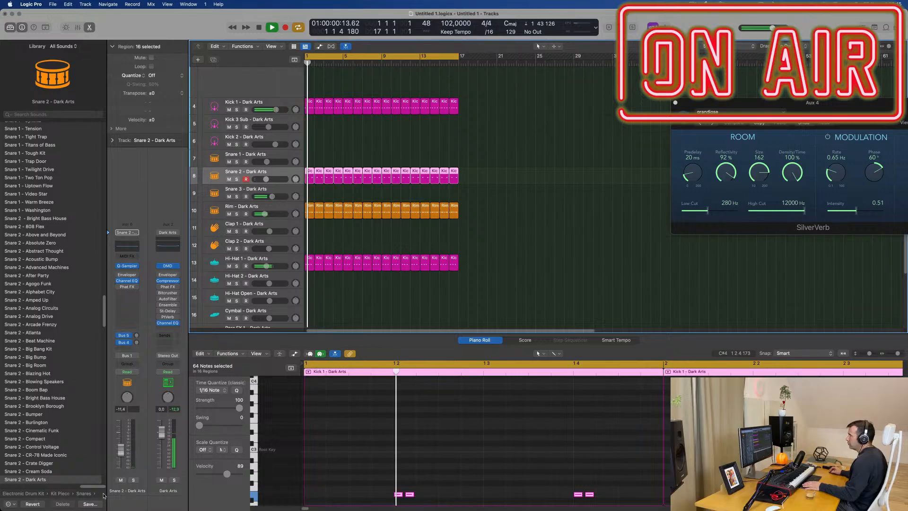
Raise the Snare 2 track's Bus 4 delay send to about -10.8 dB.
click(137, 342)
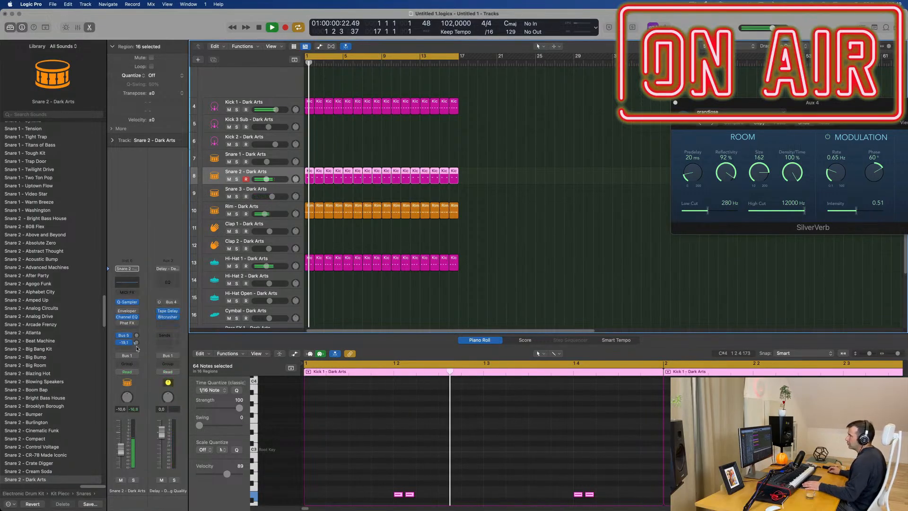
drag(136, 342, 136, 337)
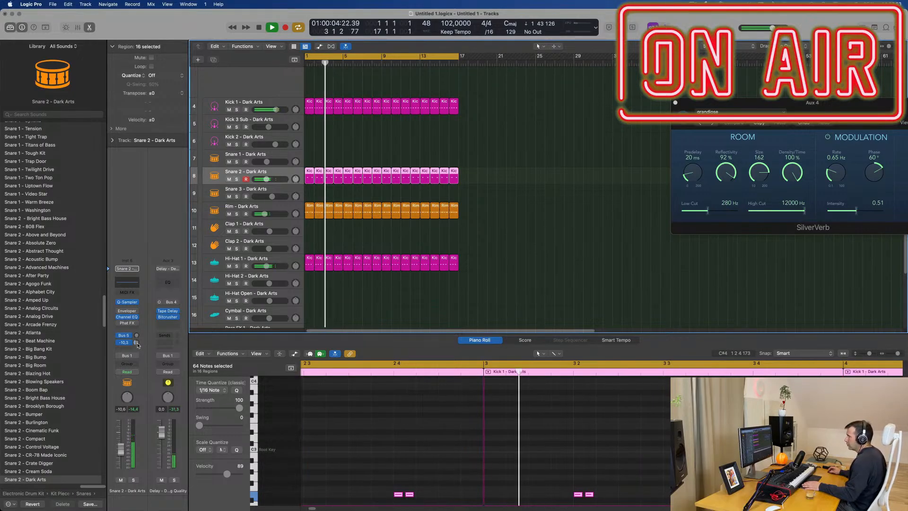
drag(138, 345, 137, 351)
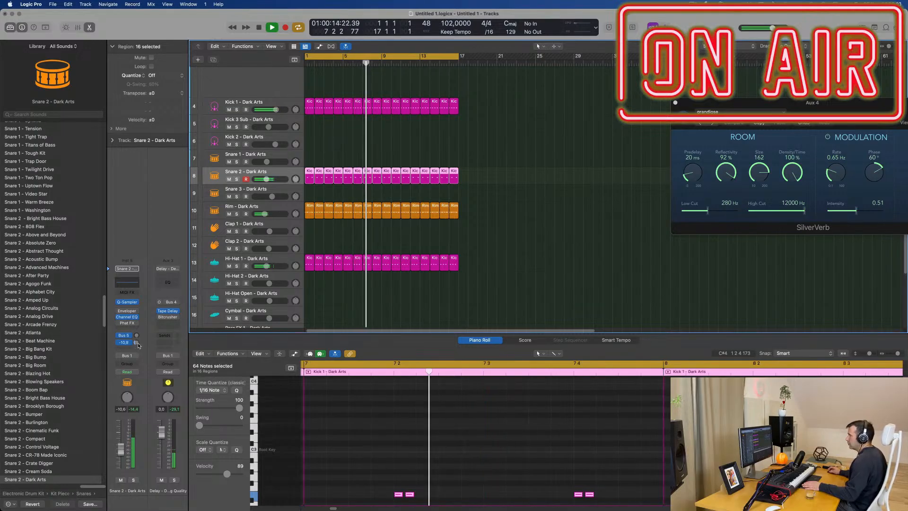
Copy the first Kick 1 region at bar 1 to the emptied Snare 1 track.
scroll(550, 237, up, 8)
scroll(550, 238, up, 2)
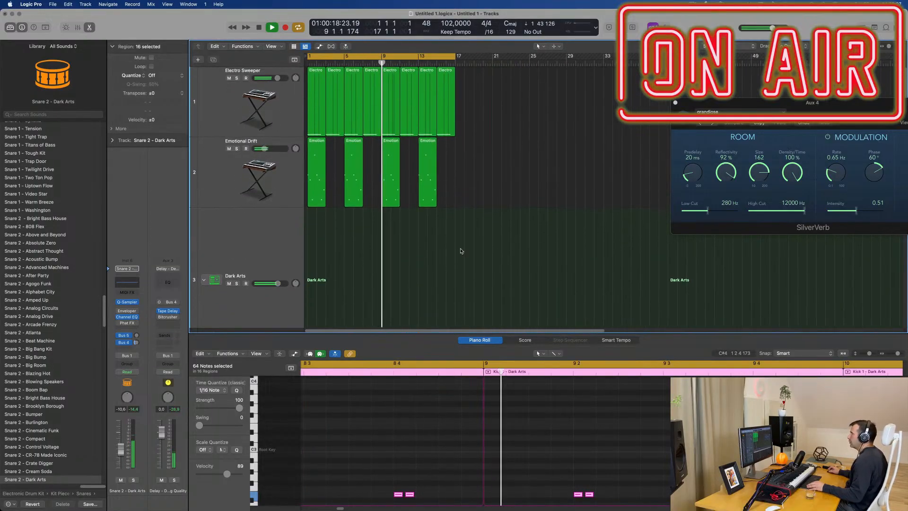
scroll(468, 235, down, 3)
scroll(468, 234, down, 2)
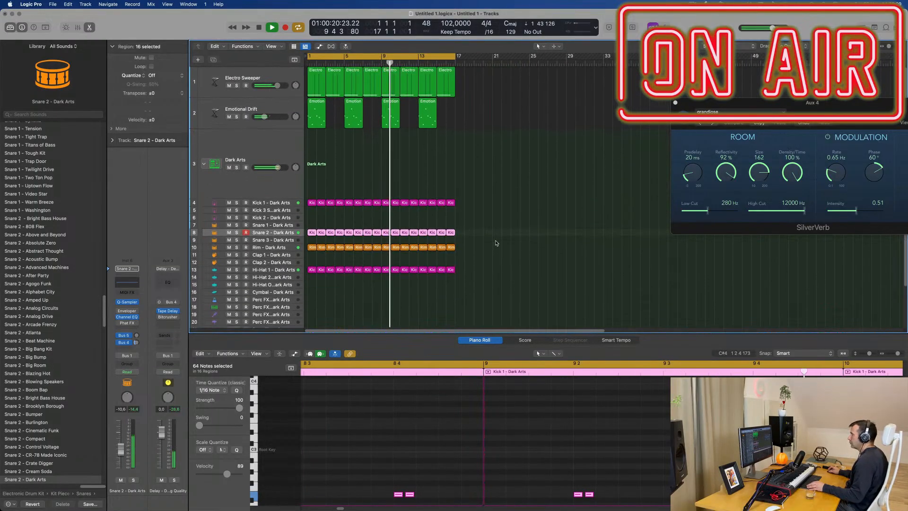
click(312, 203)
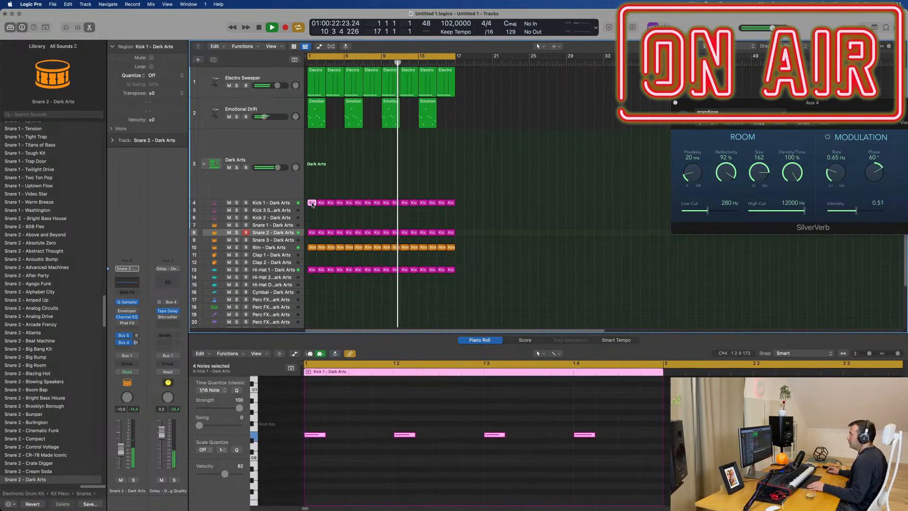
drag(312, 203, 312, 226)
Delete the notes on beats 1 and 3 from the copied Snare 1 region and transpose the remaining two notes.
click(315, 434)
key(Delete)
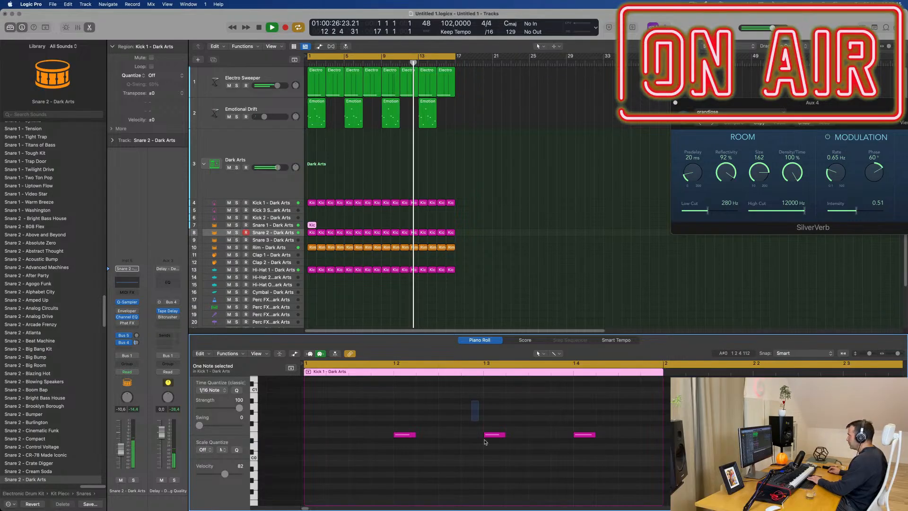
click(489, 434)
key(Delete)
drag(386, 418, 637, 475)
key(Delete)
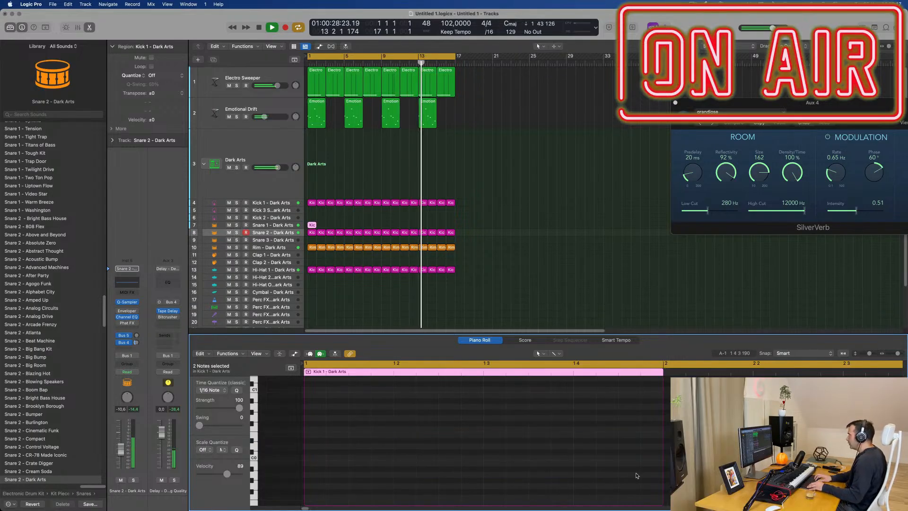
Repeat the edited Snare 1 region from bar 1 up to bar 17.
key(Return)
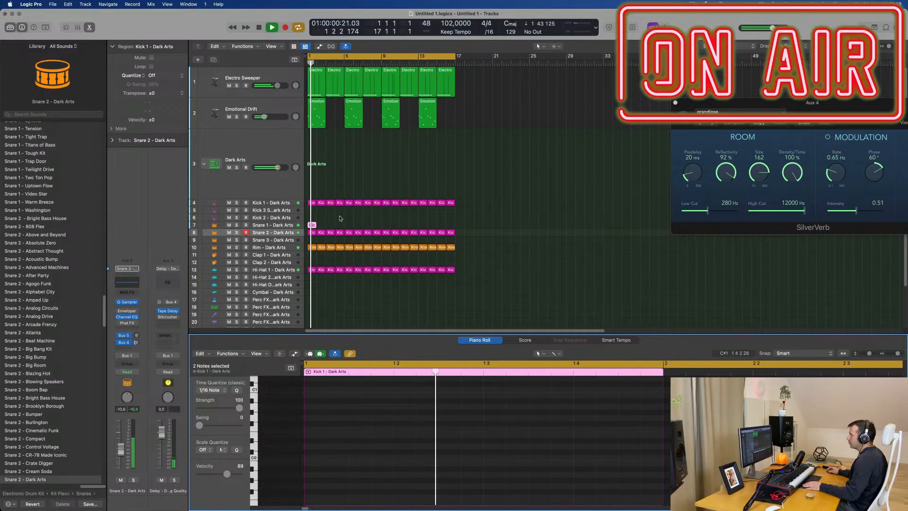
click(311, 225)
key(super+r)
key(super+r)
key(super+r)
key(super+r)
key(super+r)
key(super+r)
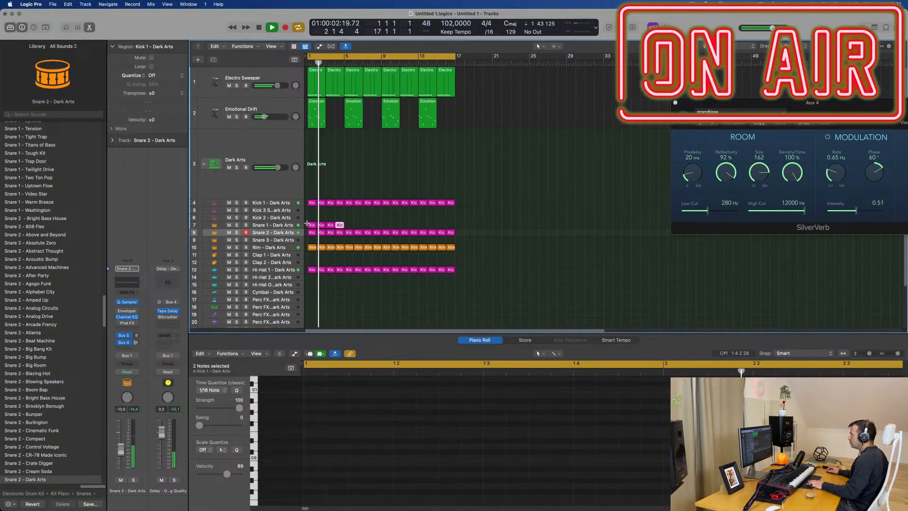
key(super+r)
key(super+r)
key(super+r)
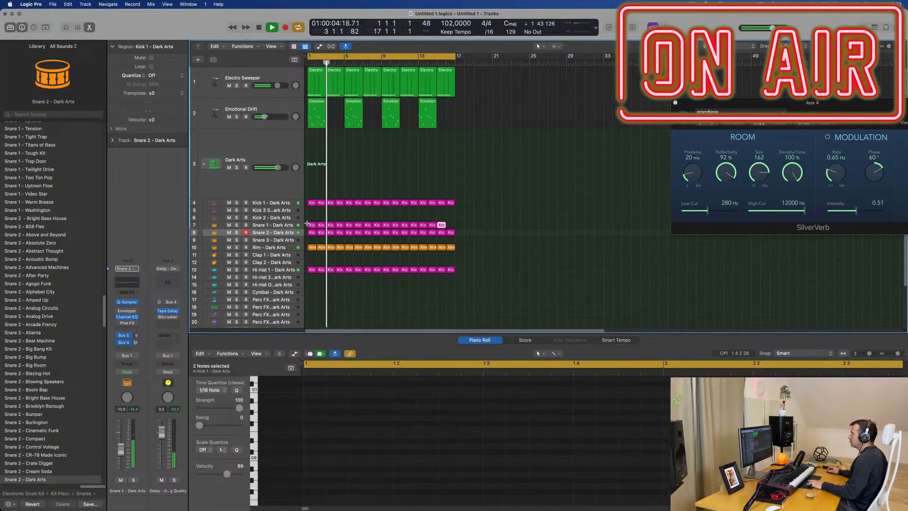
Load the Snare 1 - Roland TR-909 sound on the Snare 1 track and play the loop from the start.
click(279, 225)
key(Return)
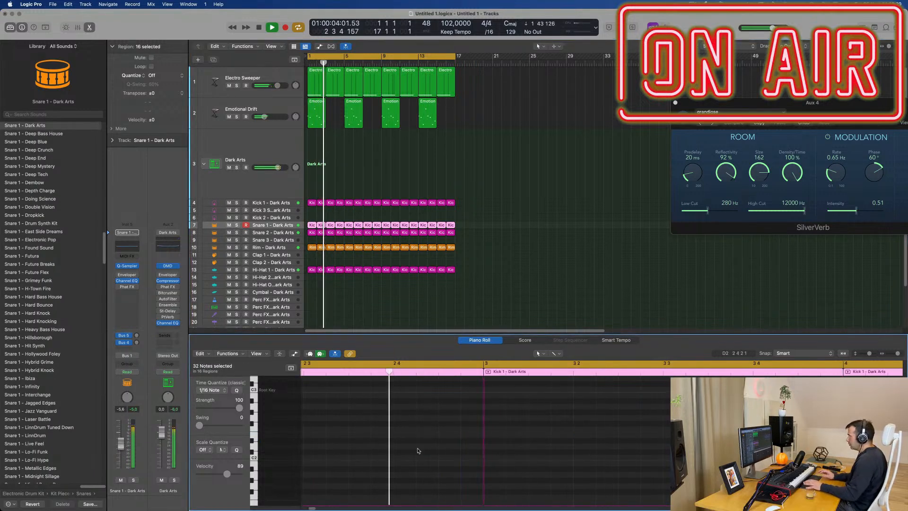
key(Return)
key(Return)
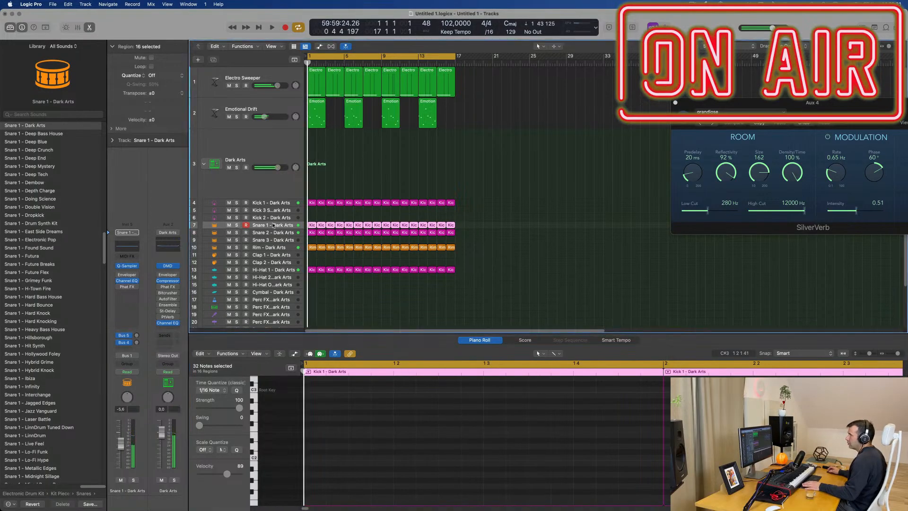
scroll(50, 314, down, 10)
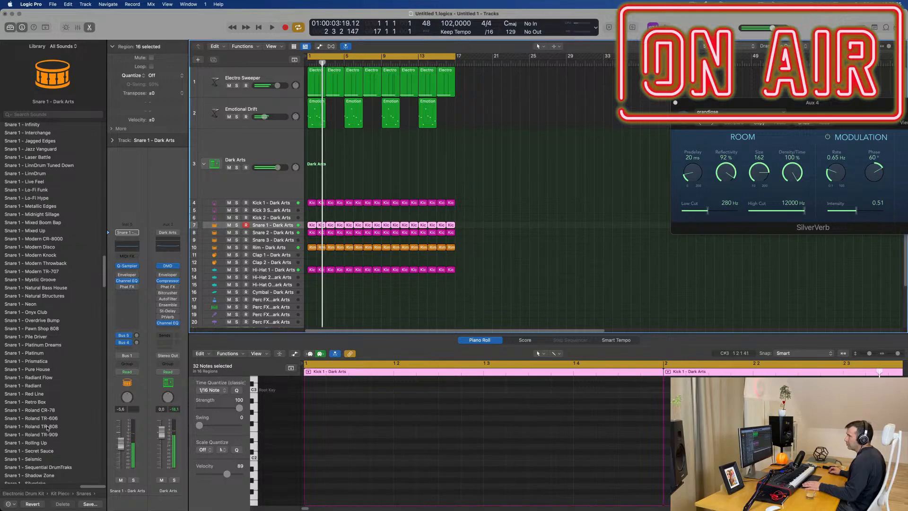
click(45, 435)
key(Return)
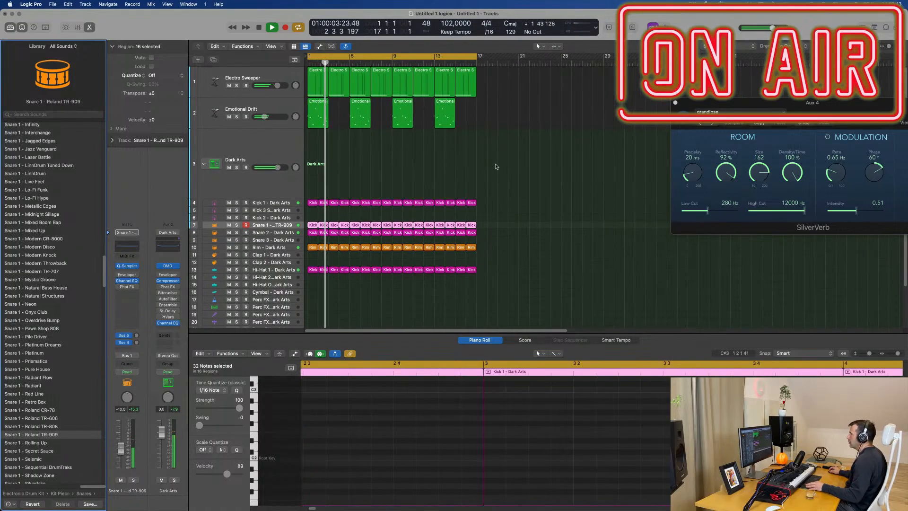
Duplicate the Emotional Drift track with its settings, enlarge the new track's height and restart playback.
scroll(494, 167, up, 1)
scroll(491, 167, up, 5)
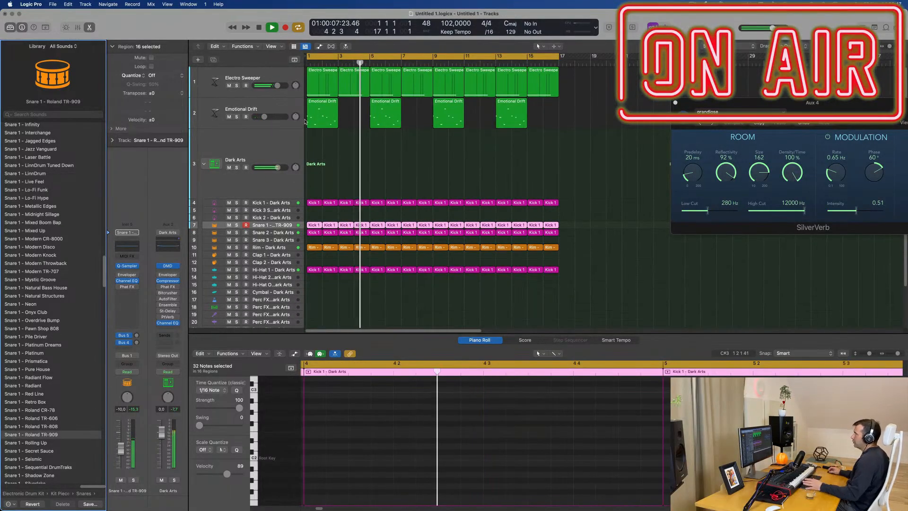
click(268, 106)
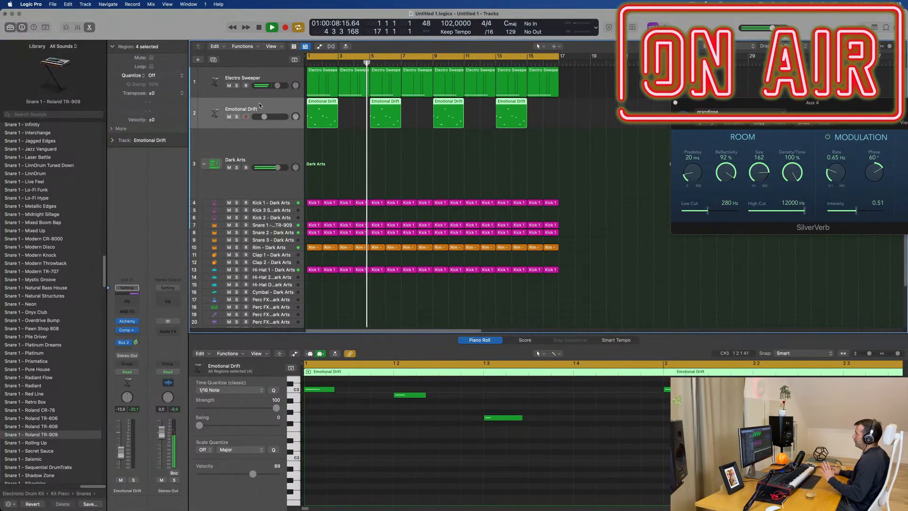
click(213, 61)
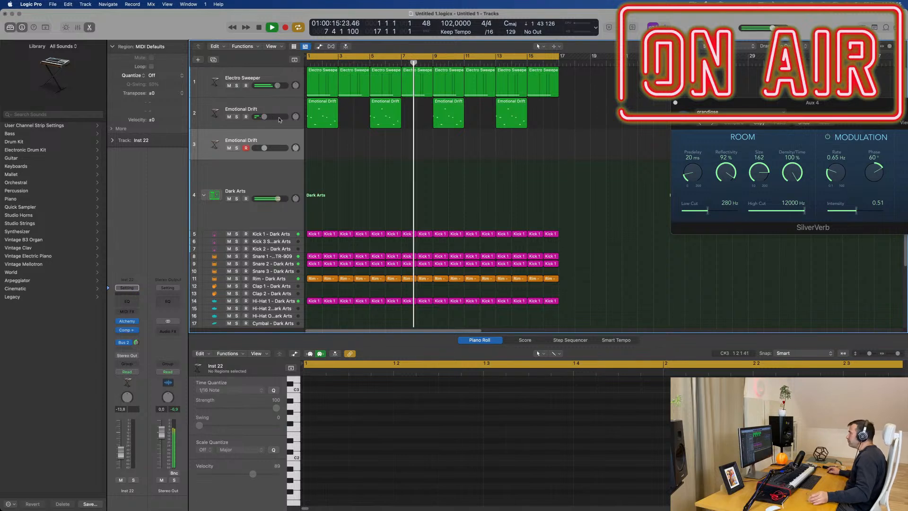
drag(274, 159, 273, 186)
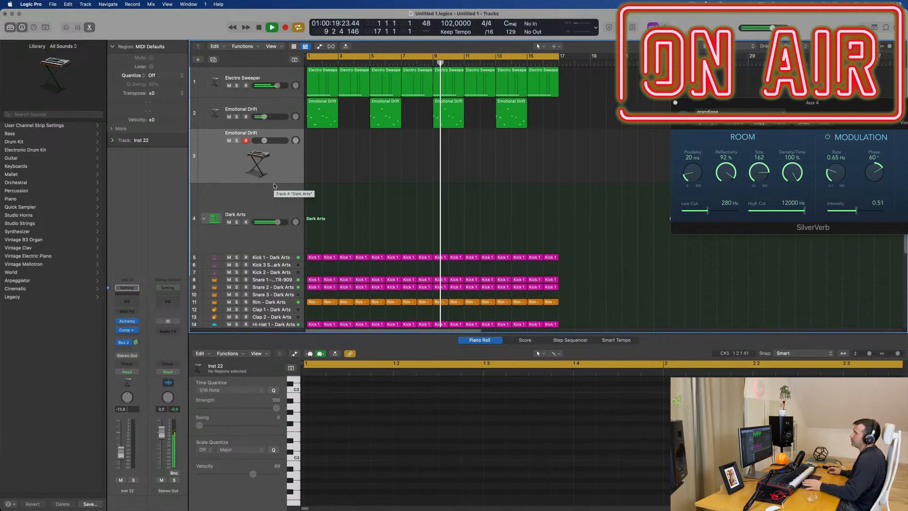
key(Return)
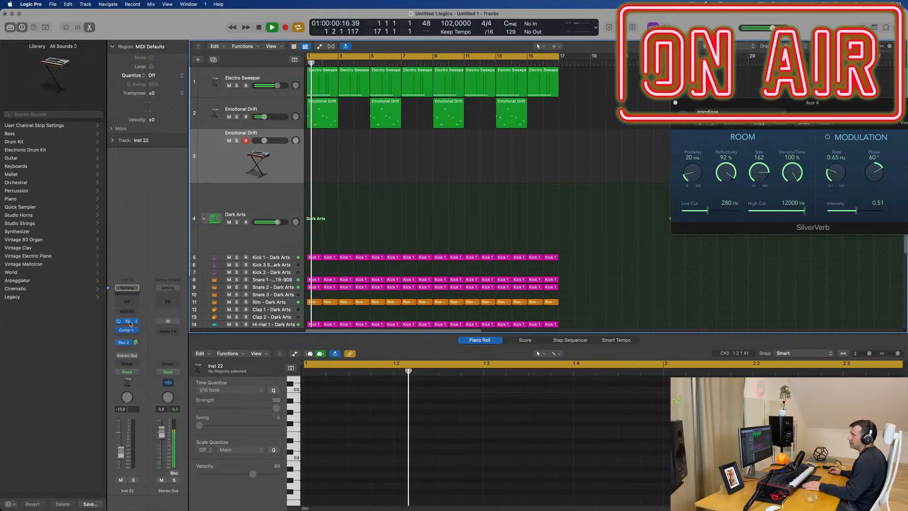
Show the duplicated track's Alchemy instrument and place its window clear of the track headers.
click(128, 322)
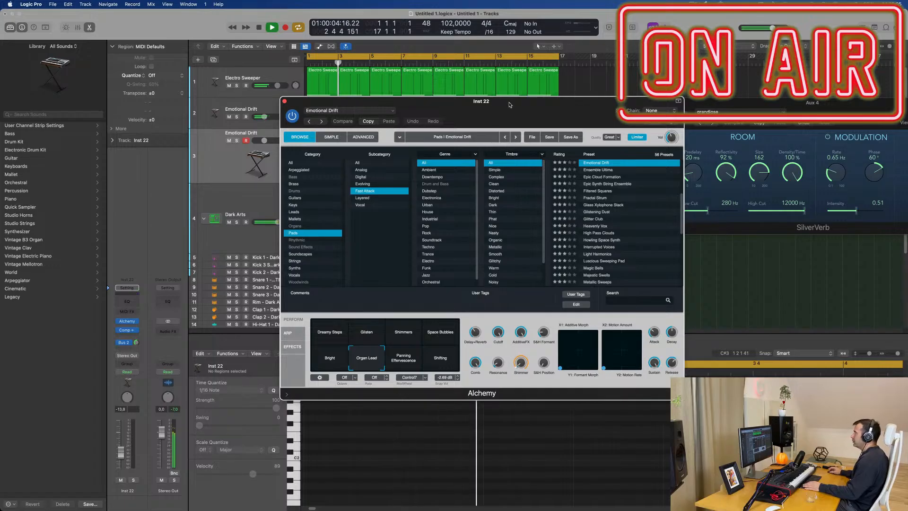
drag(510, 105, 508, 106)
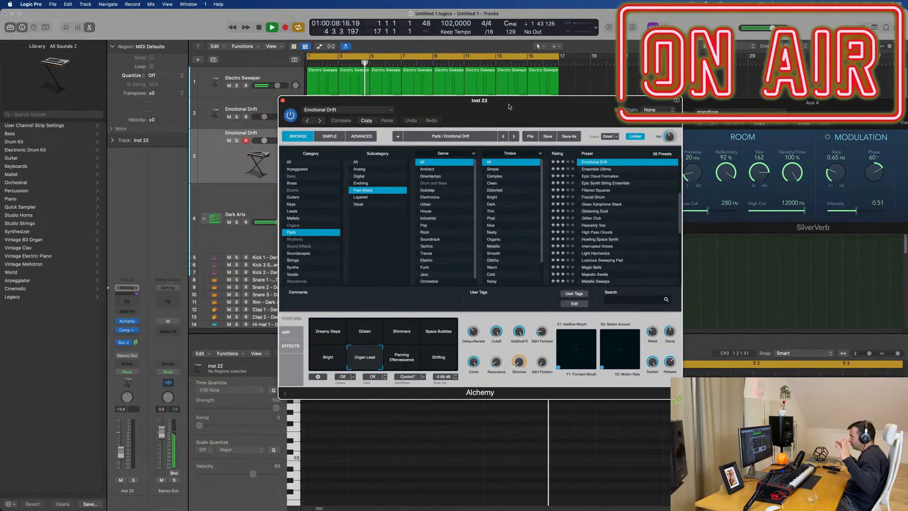
mouse_move(504, 112)
mouse_down()
mouse_move(530, 111)
mouse_move(495, 116)
mouse_up()
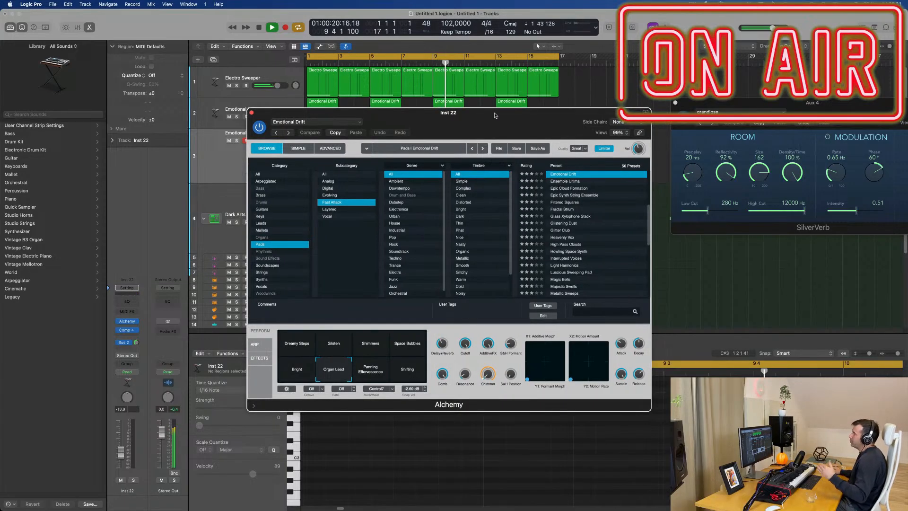
drag(503, 114, 628, 99)
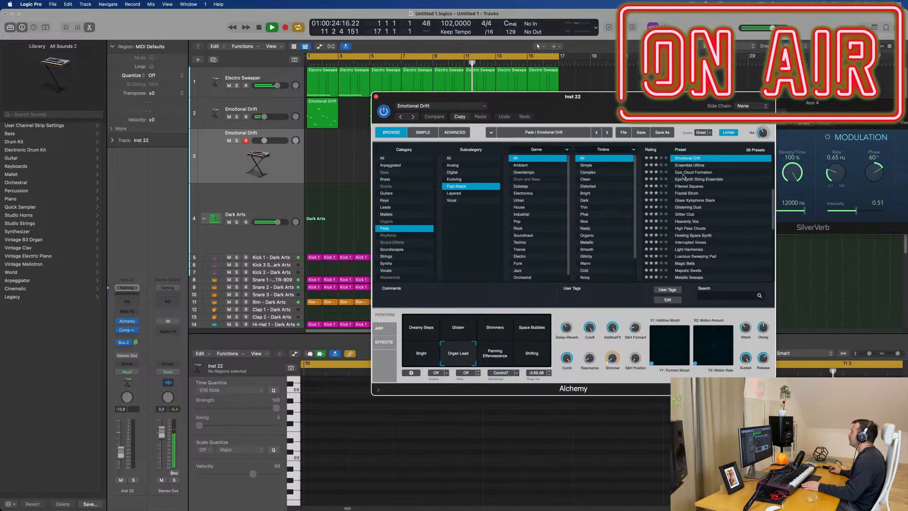
Try the Howling Space Synth preset on the duplicated track while the loop plays from the start.
click(695, 234)
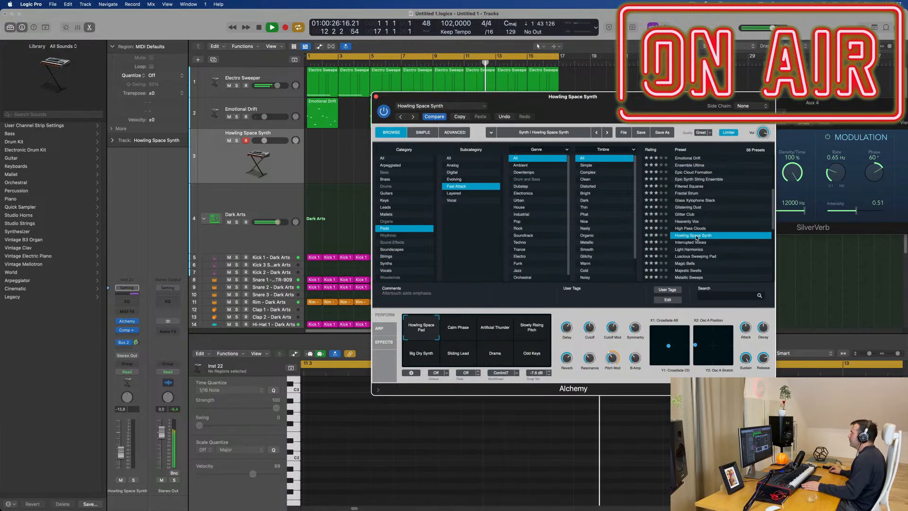
key(Return)
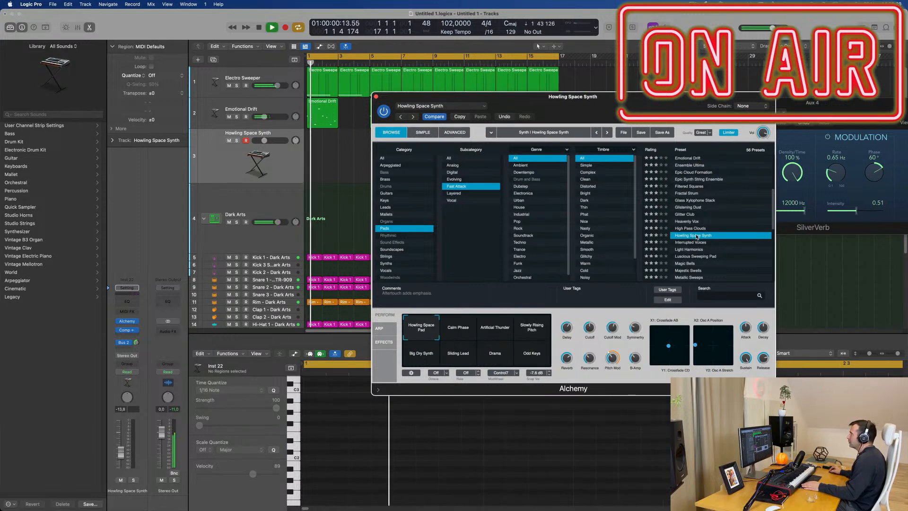
click(255, 167)
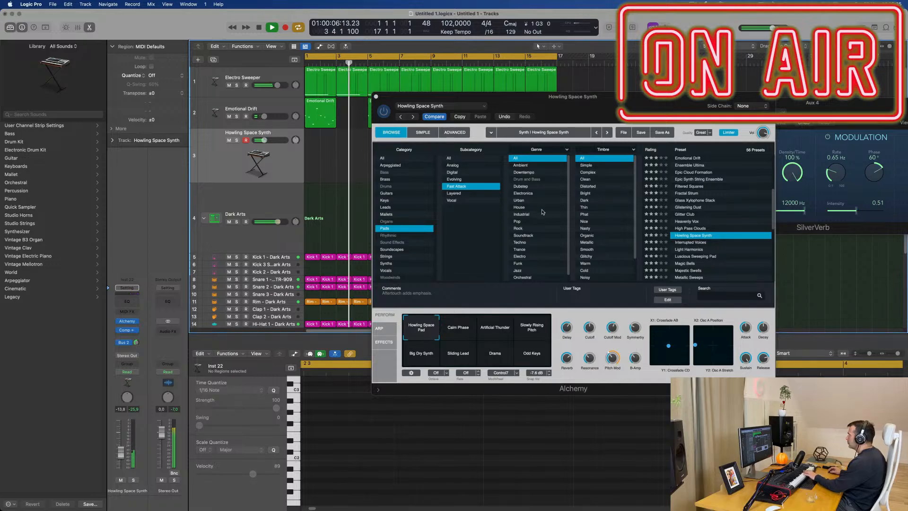
Try the Interrupted Voices preset and its Distorted, Closer, Slow Gate, Interrupted and Alien variations with the track volume at -14.8 dB.
click(696, 242)
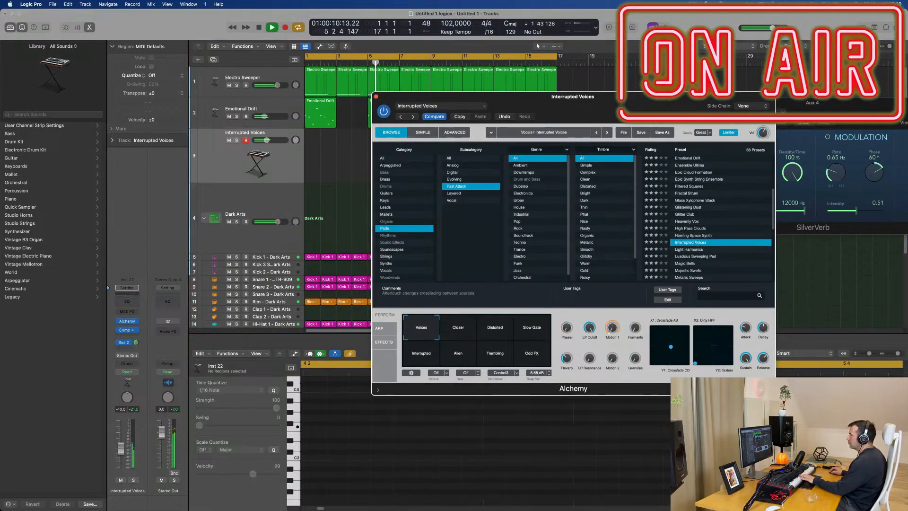
click(120, 445)
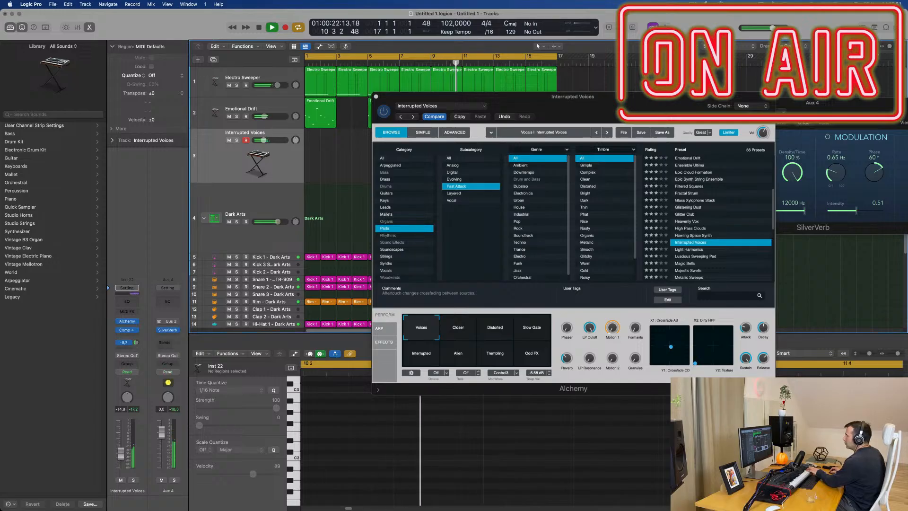
click(487, 330)
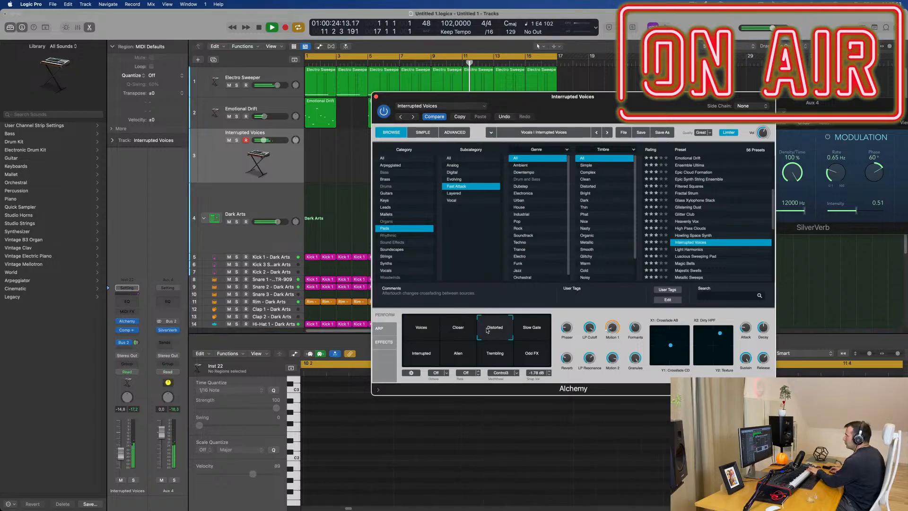
click(459, 330)
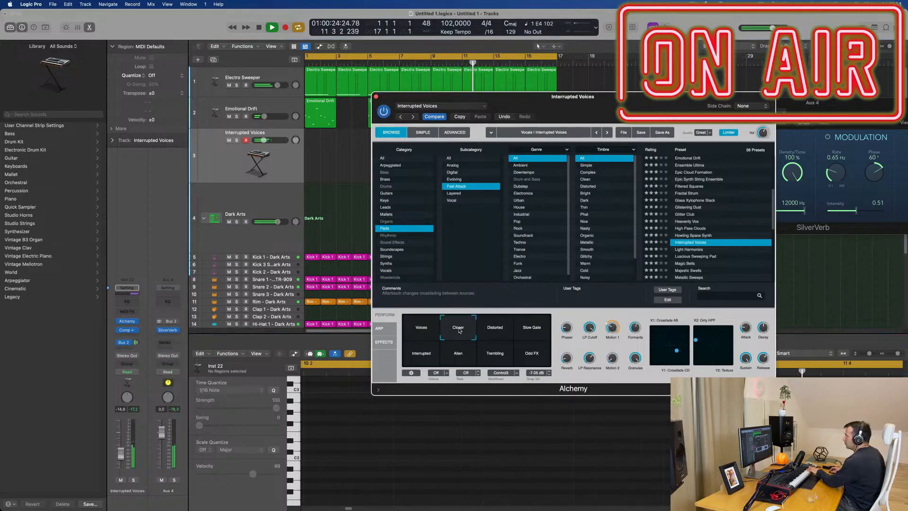
click(532, 331)
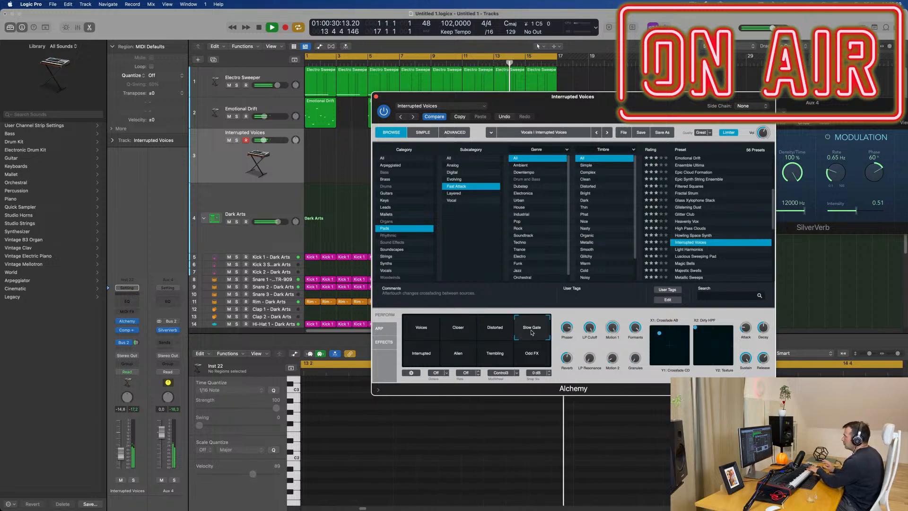
click(434, 354)
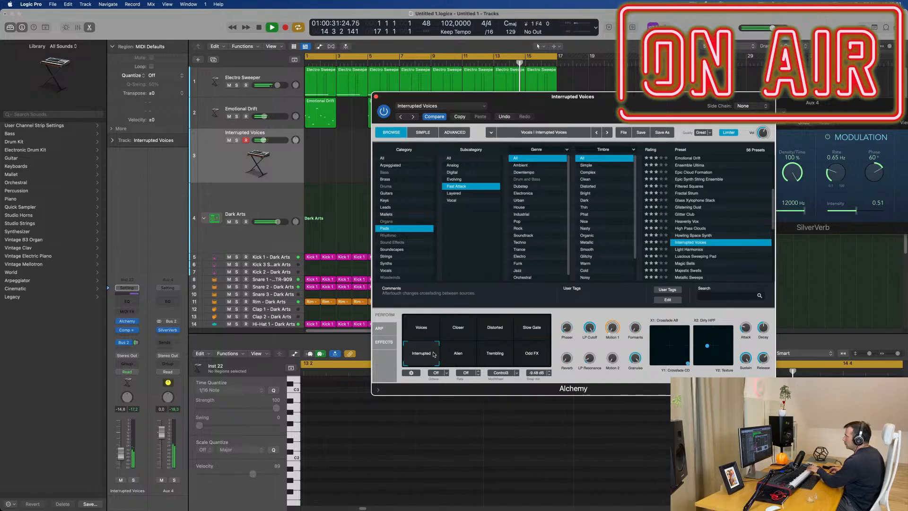
click(458, 358)
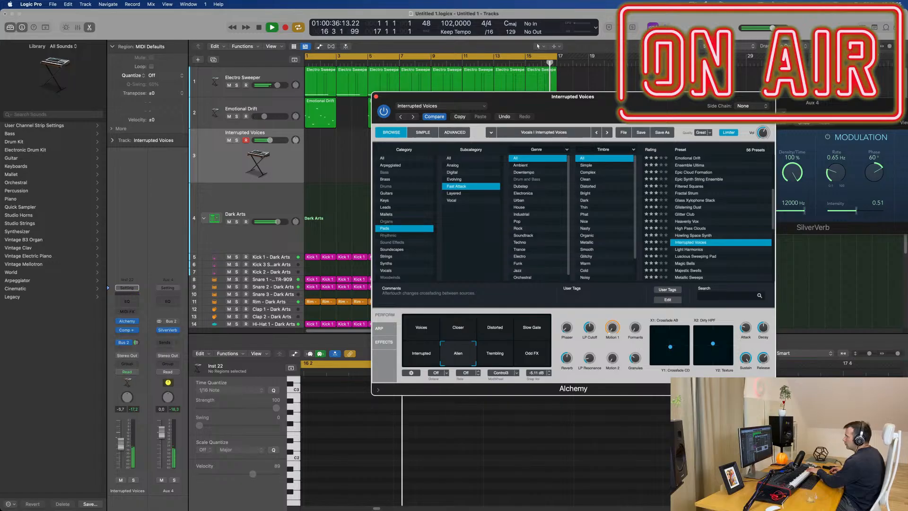
Raise the Interrupted Voices track volume to -0.6 dB and try the preset's Trembling, Odd FX and Voices variations.
click(116, 439)
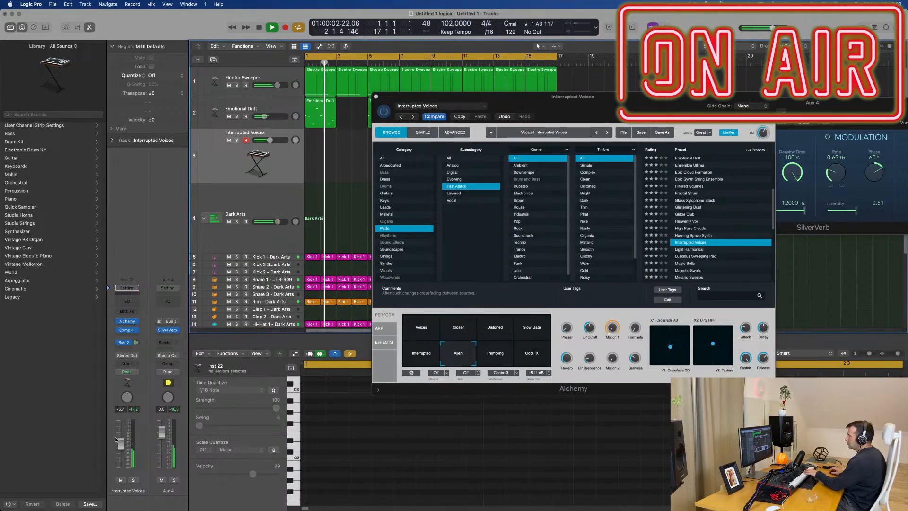
drag(116, 440, 121, 436)
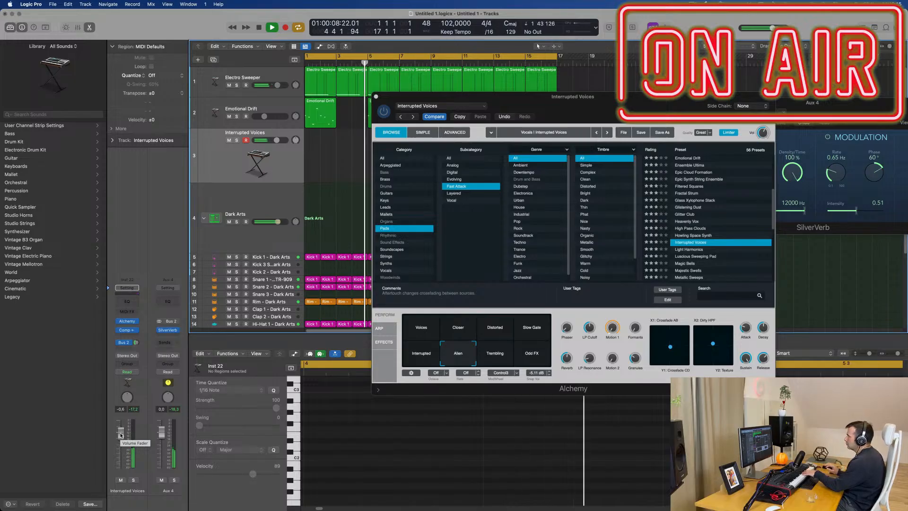
click(495, 356)
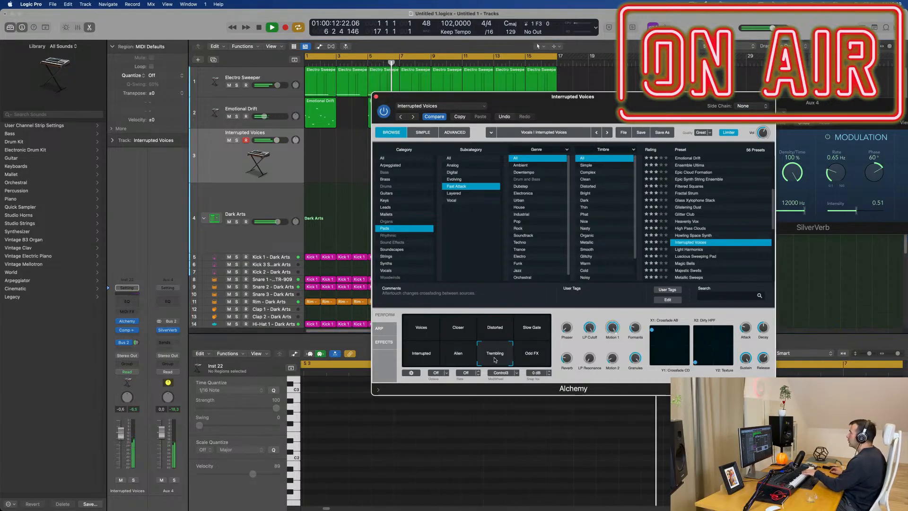
click(538, 358)
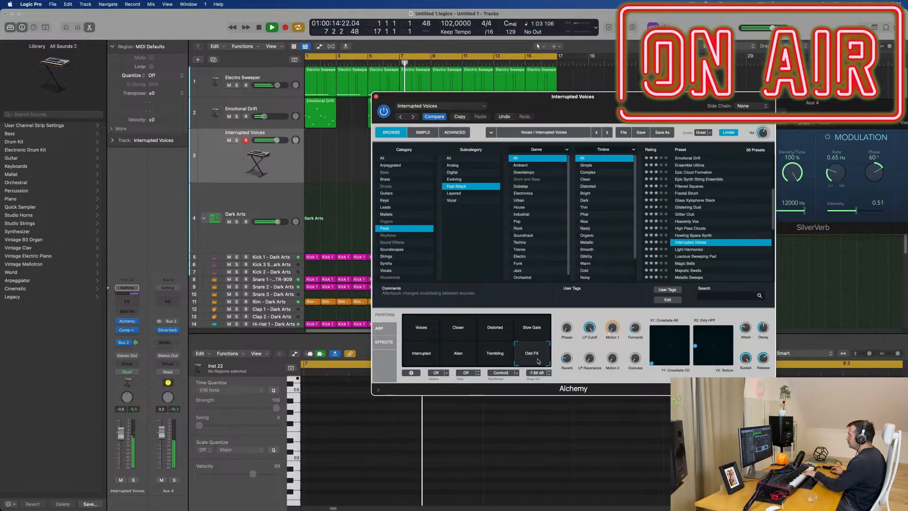
click(424, 331)
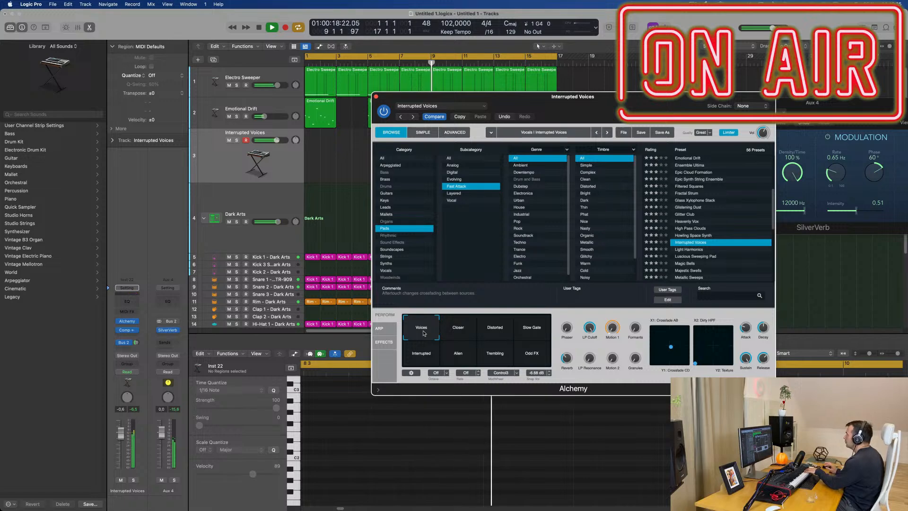
Lower the new synth track's volume and load the Light Harmonics pad preset in Alchemy.
click(121, 455)
click(693, 252)
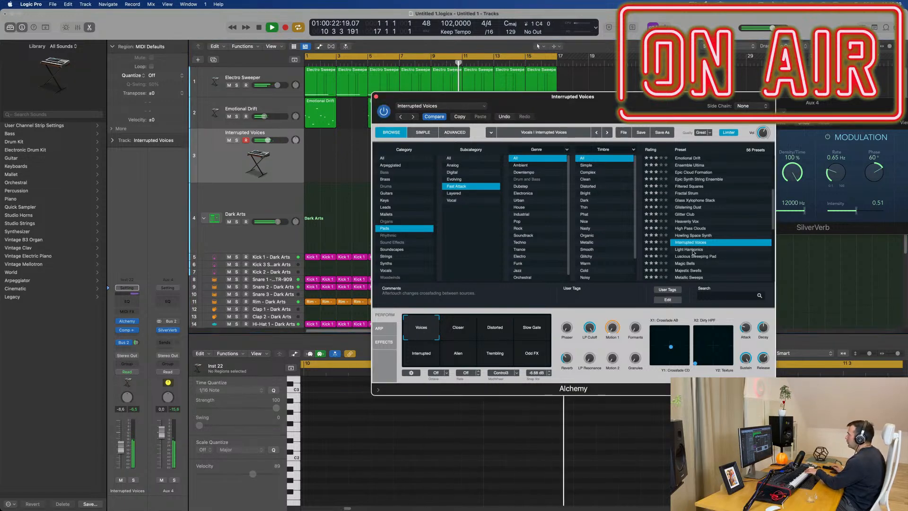
click(693, 252)
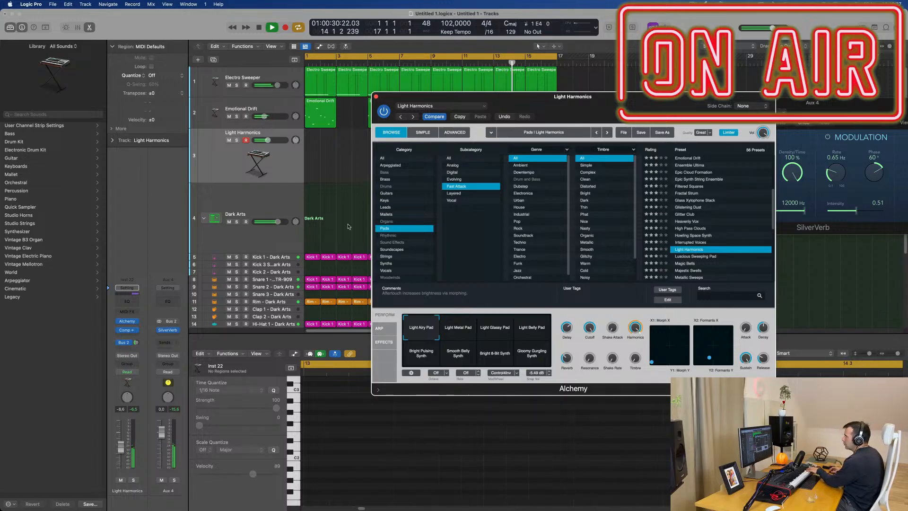
click(124, 350)
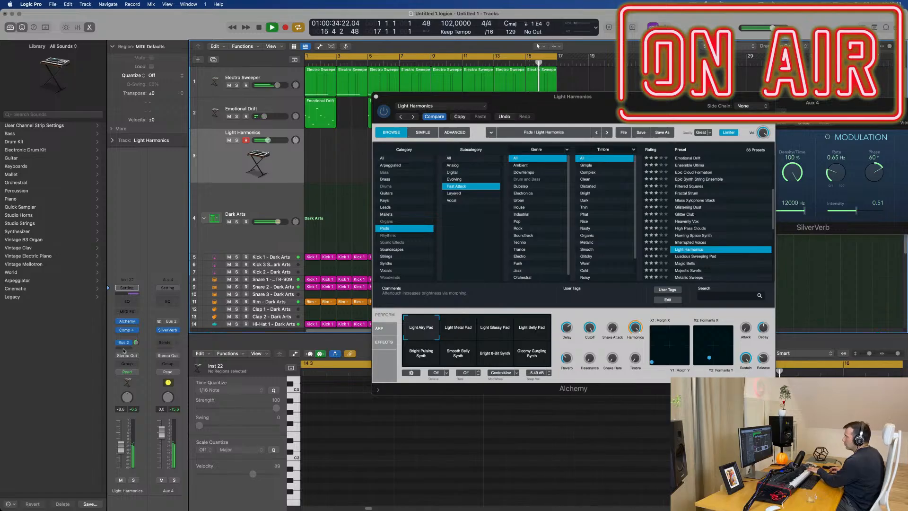
click(124, 350)
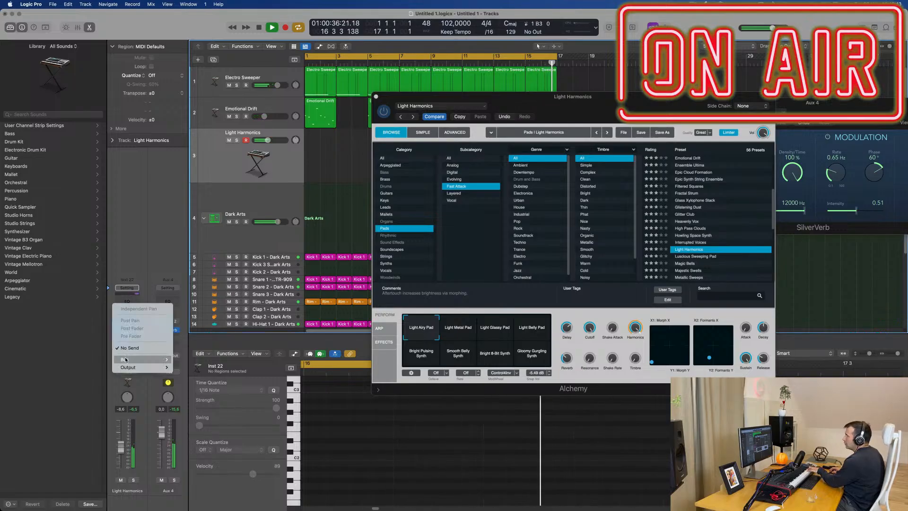
mouse_move(126, 359)
click(191, 226)
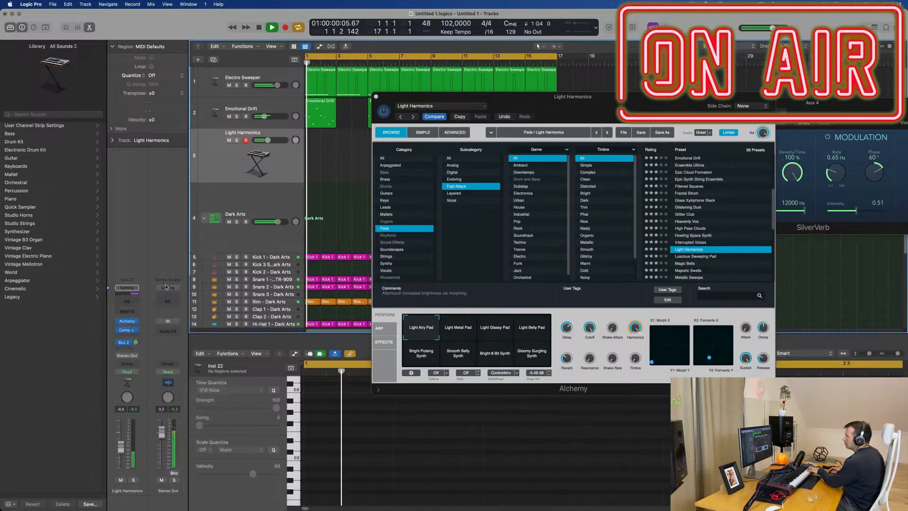
click(123, 341)
click(154, 337)
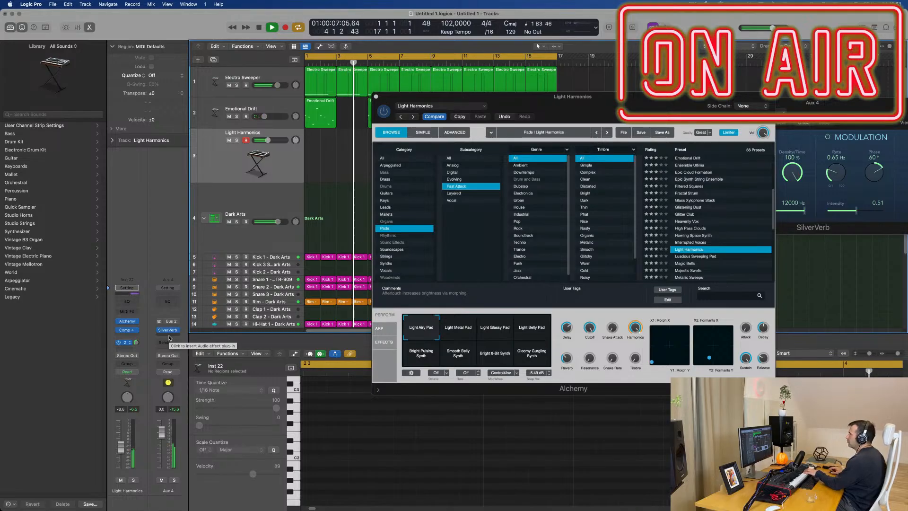
Try the Light Harmonics preset's Light Metal, Glassy and Belly Pad variations and its Bright Pulsing, Smooth Belly, Bright 8-Bit and Gloomy Gurgling Synth variations.
click(457, 330)
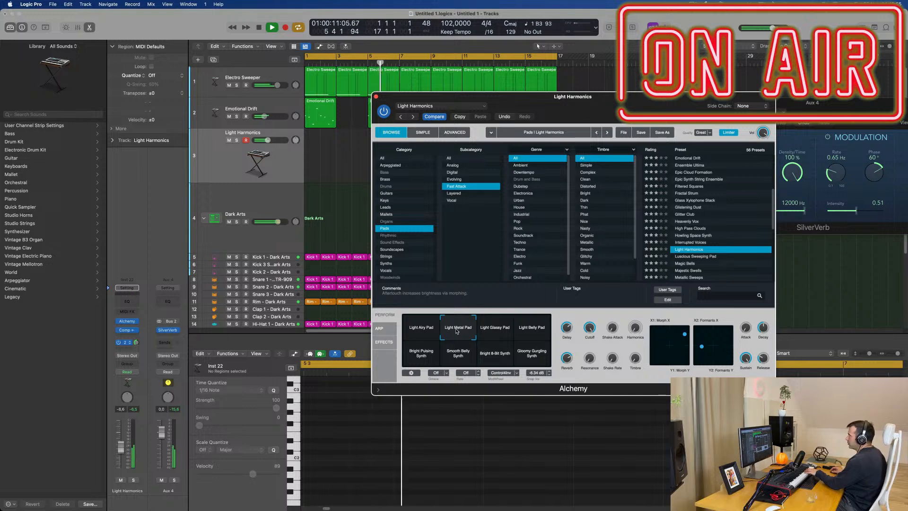
click(494, 331)
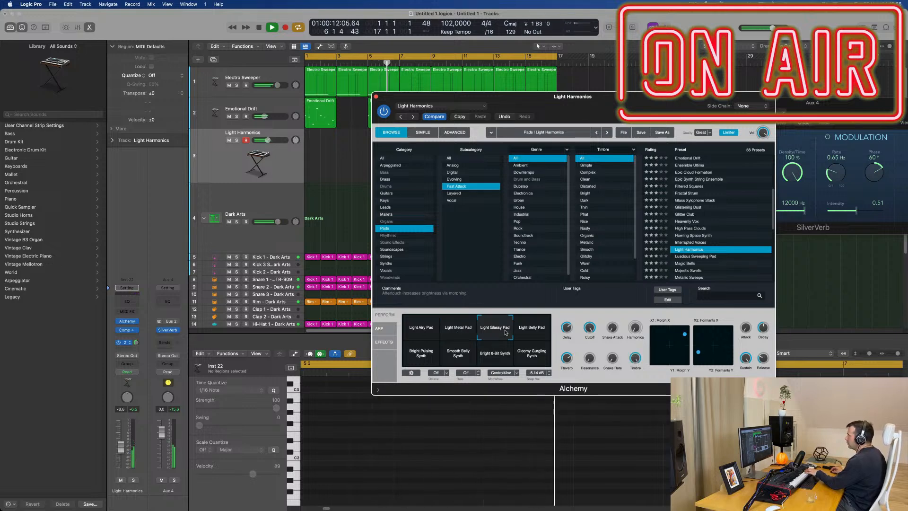
click(540, 332)
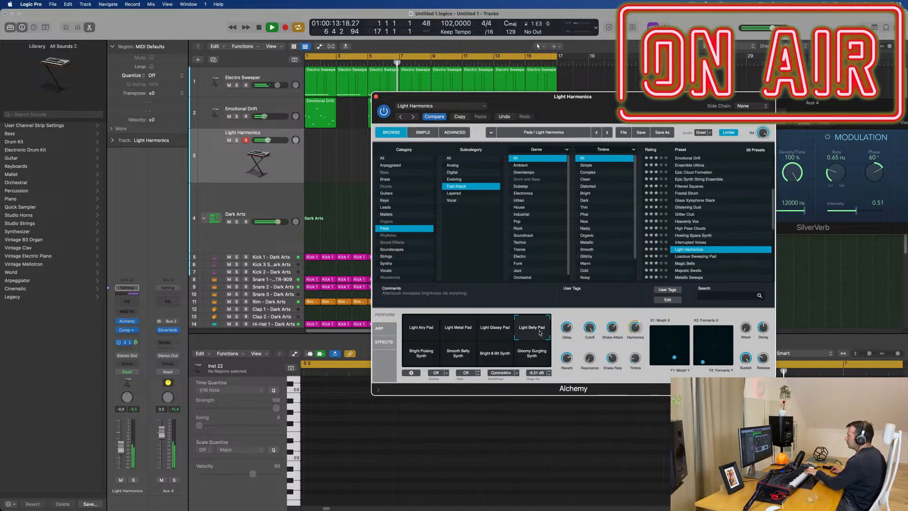
click(493, 331)
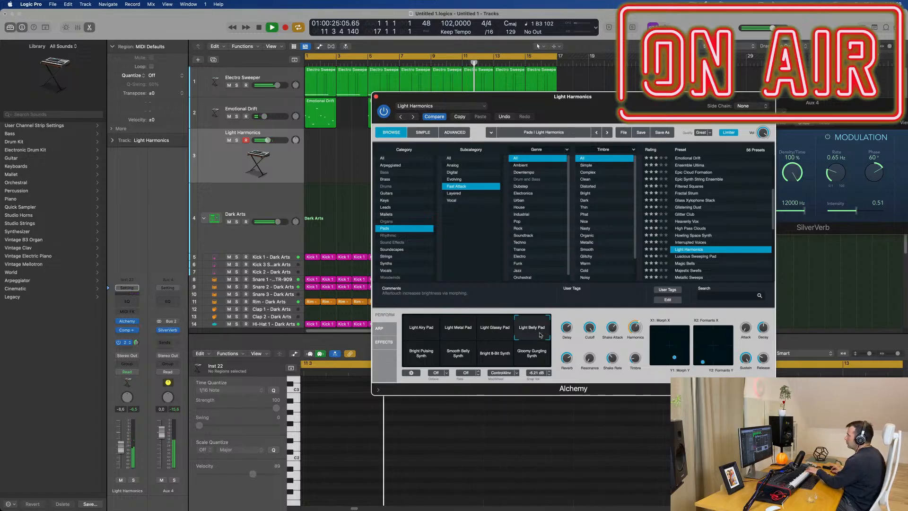
click(422, 359)
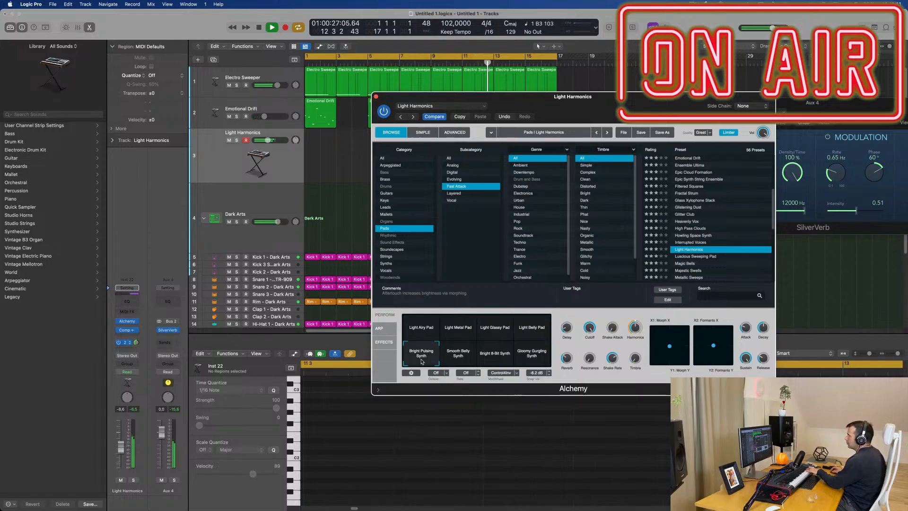
click(454, 362)
click(494, 361)
click(532, 359)
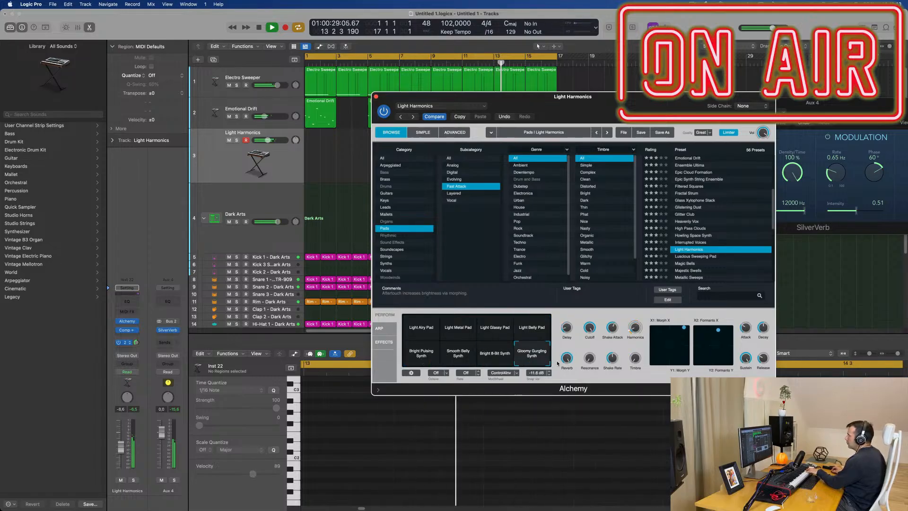
click(457, 327)
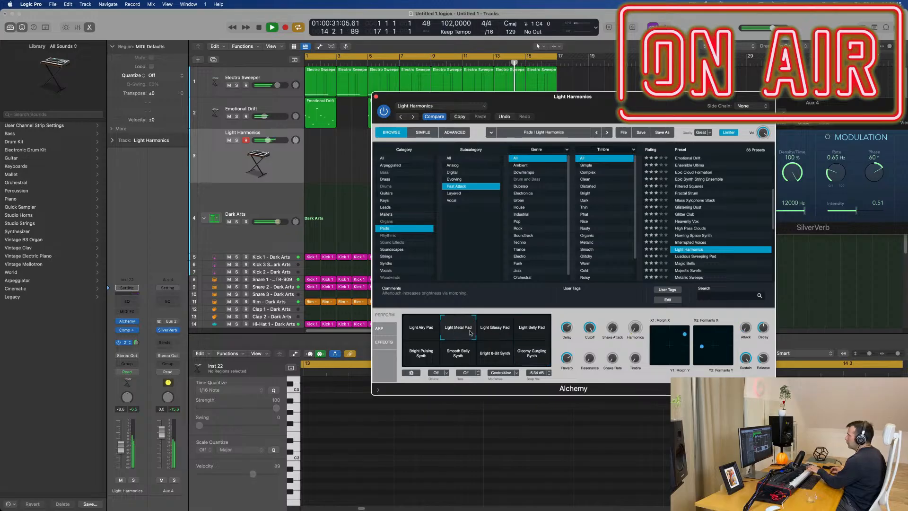
click(496, 330)
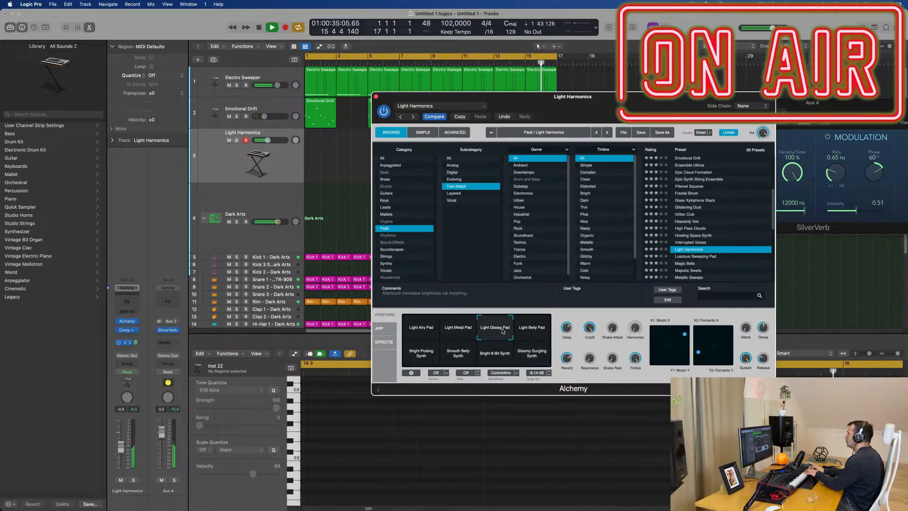
Try the Luscious Sweeping Pad preset, load Magic Bells instead and raise the track's volume slightly.
click(697, 256)
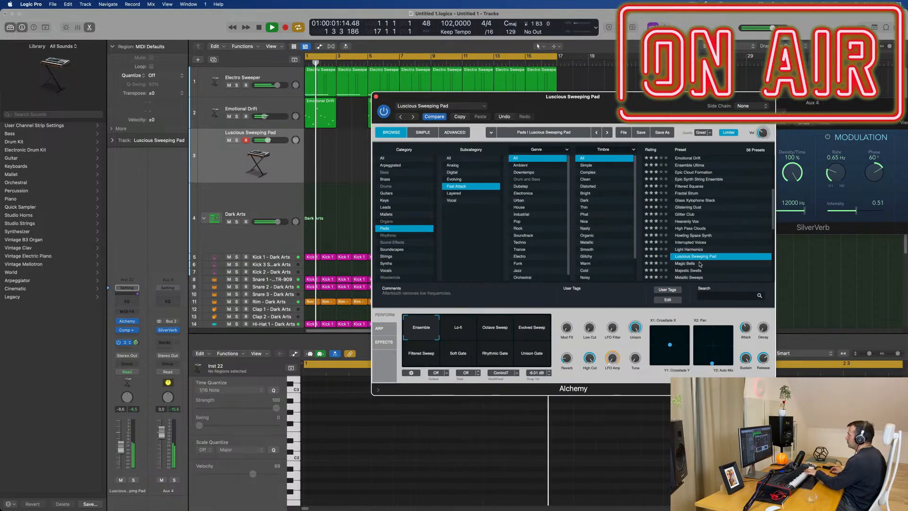
click(689, 265)
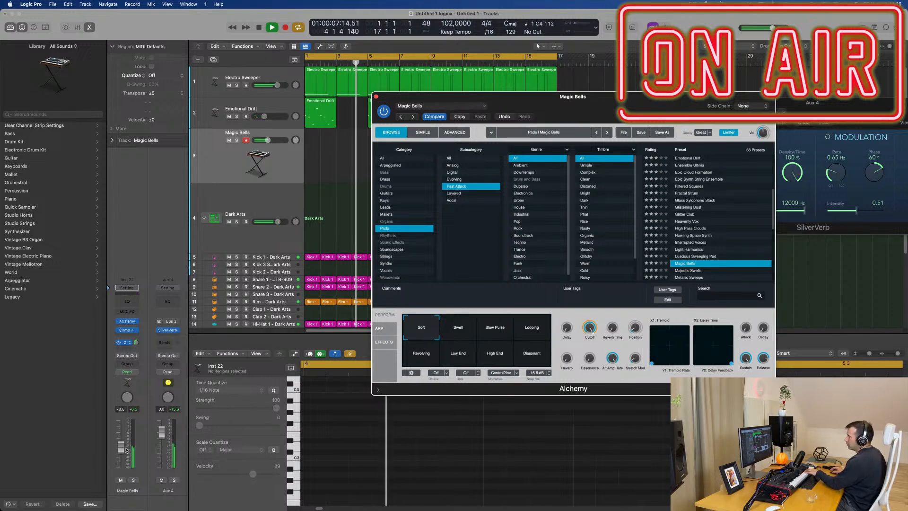
drag(121, 447, 123, 443)
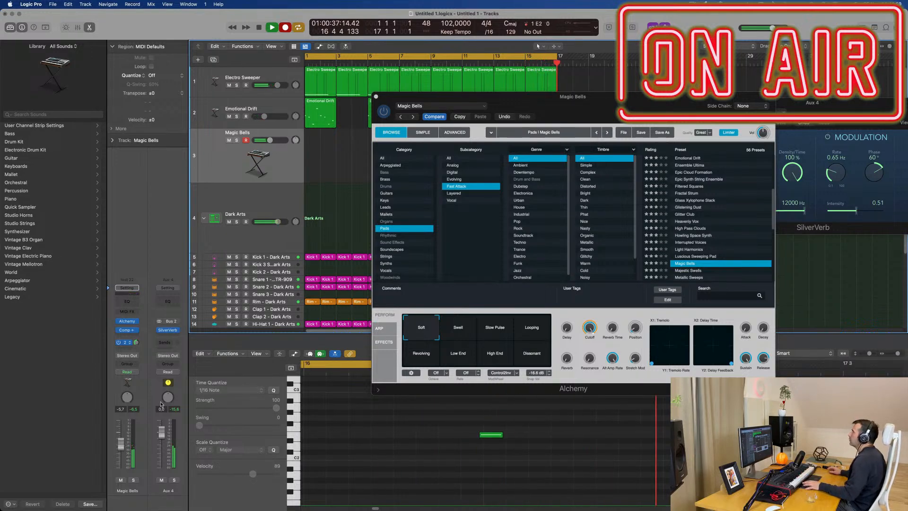
Stop recording, delete the short Magic Bells take at bar 1 and move the longer region there for playback.
drag(592, 92, 868, 279)
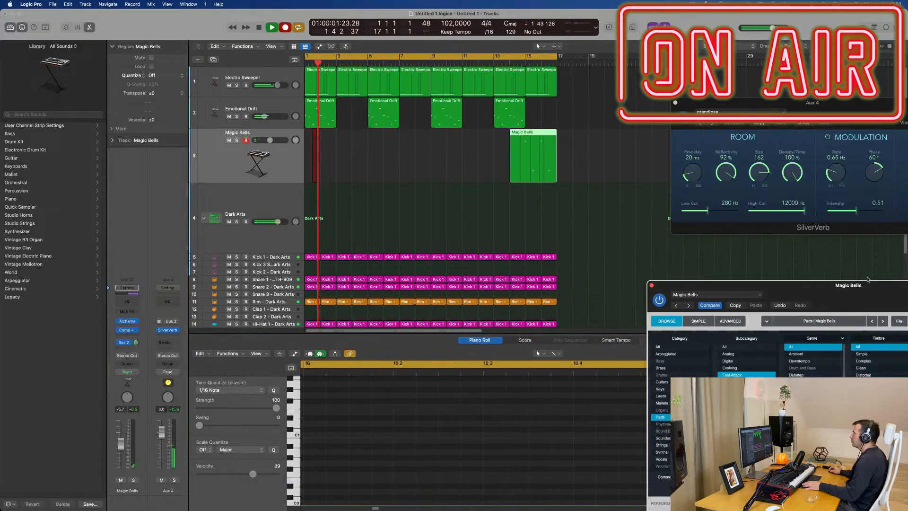
key(space)
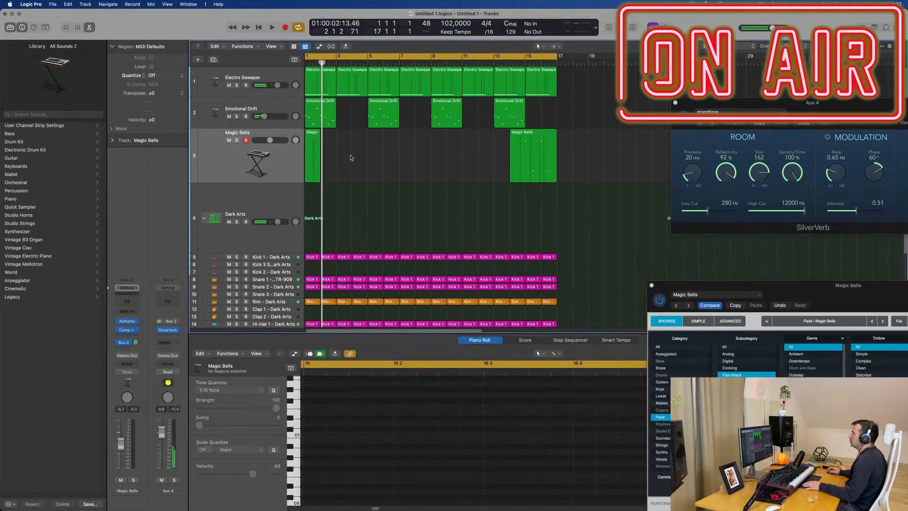
key(Delete)
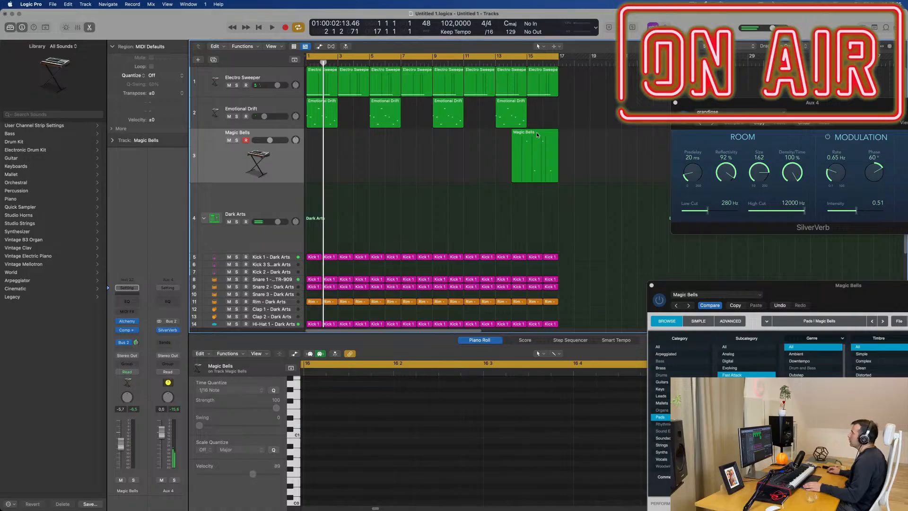
drag(537, 135, 333, 135)
key(space)
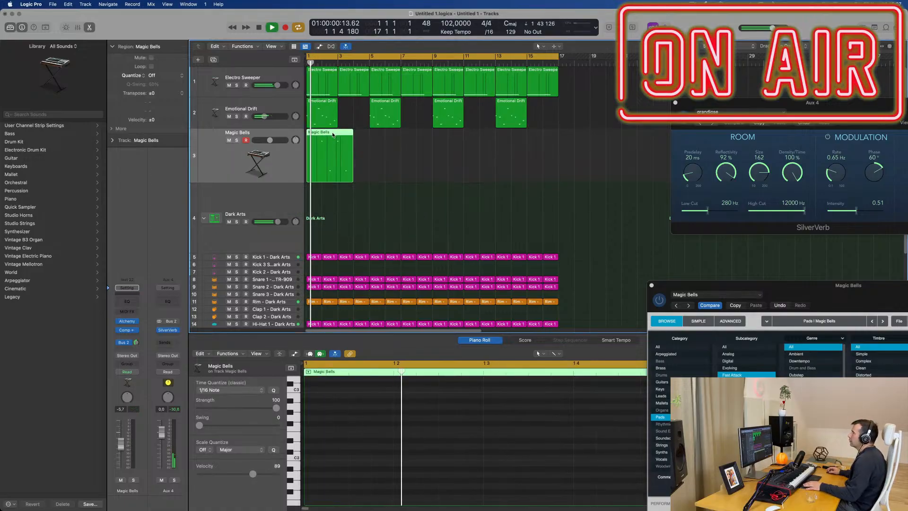
Quantize all notes in the Magic Bells region to 1/16 notes in the Piano Roll.
key(e)
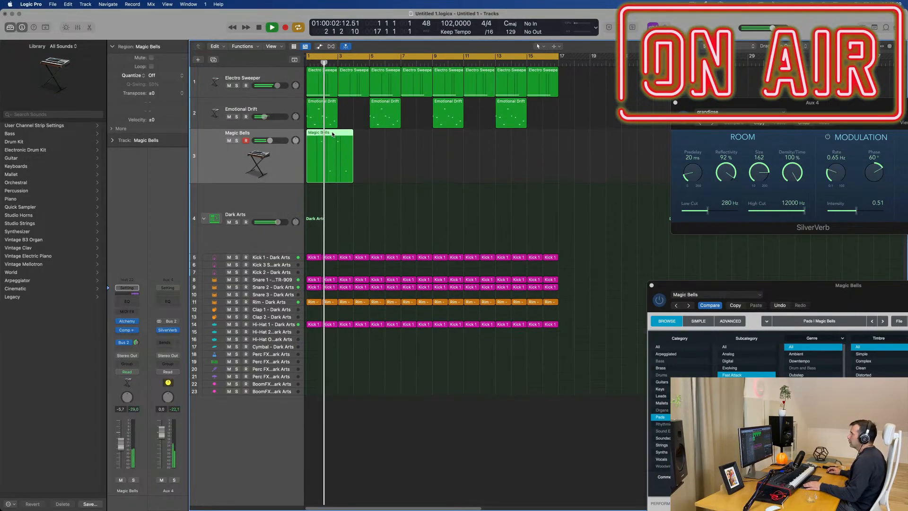
key(e)
key(e)
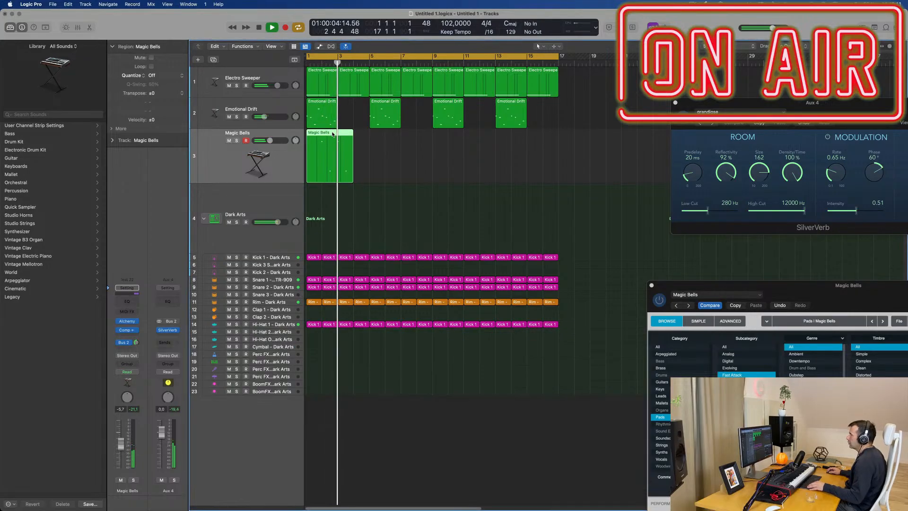
key(e)
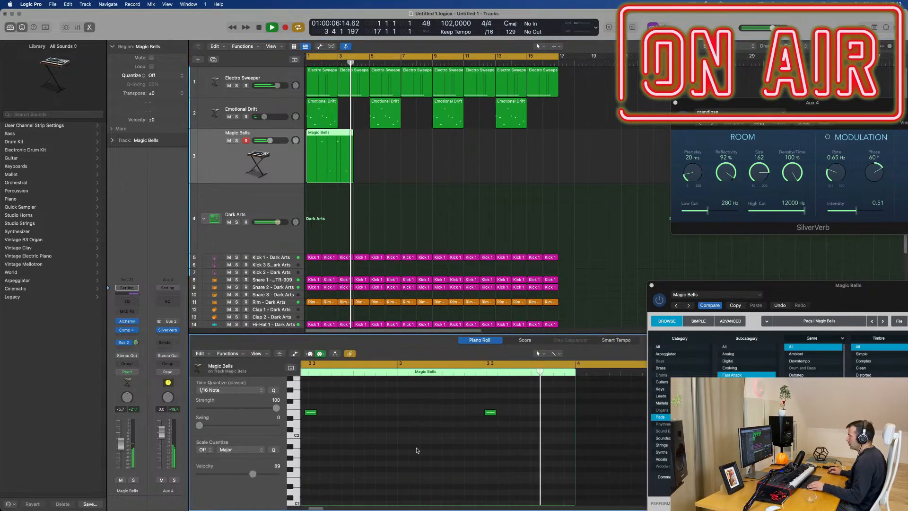
key(z)
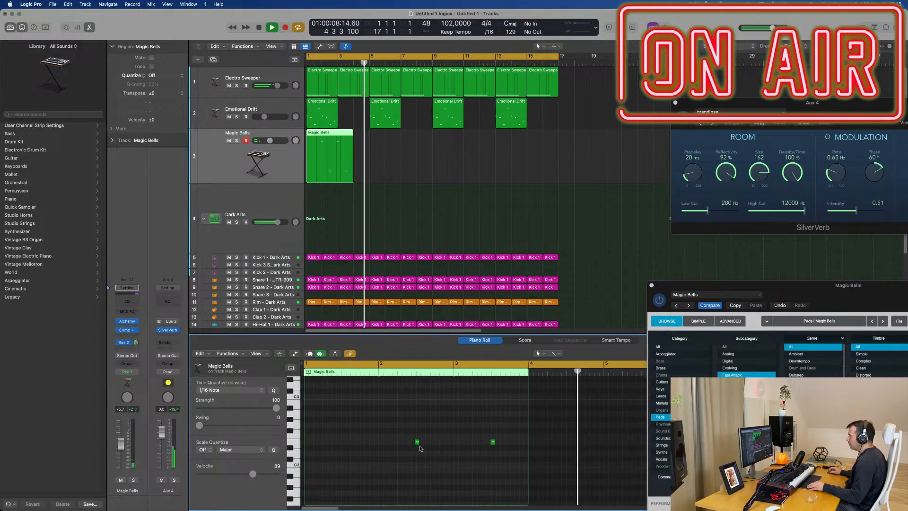
key(super+a)
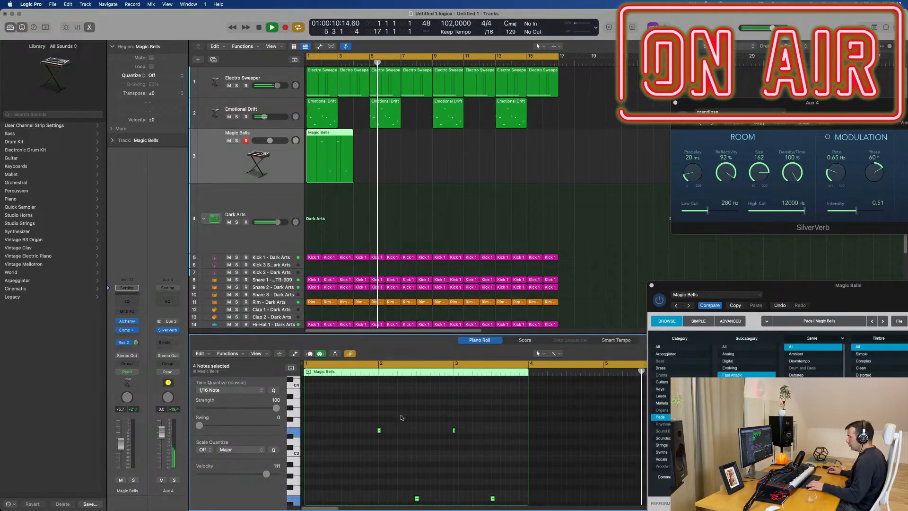
key(q)
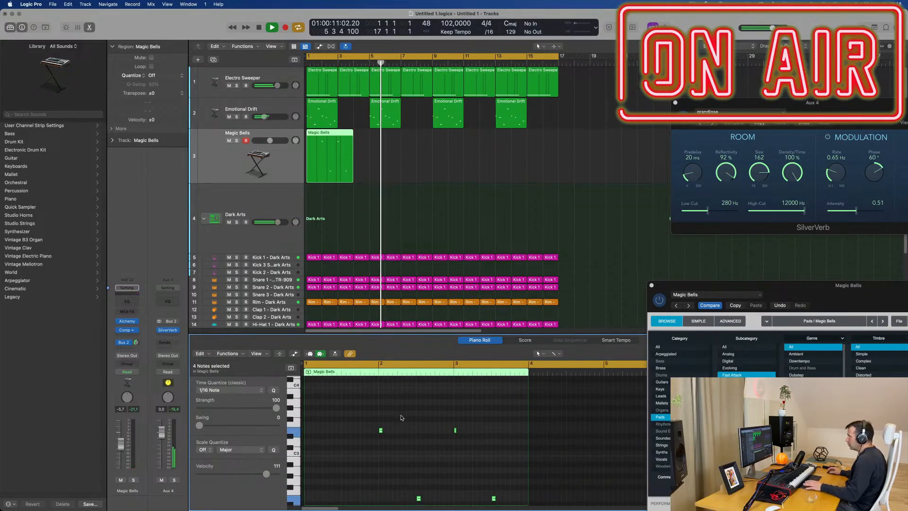
Split the Magic Bells region at bar 2, remove its empty first bar and start the two-bar remainder at bar 1.
click(316, 134)
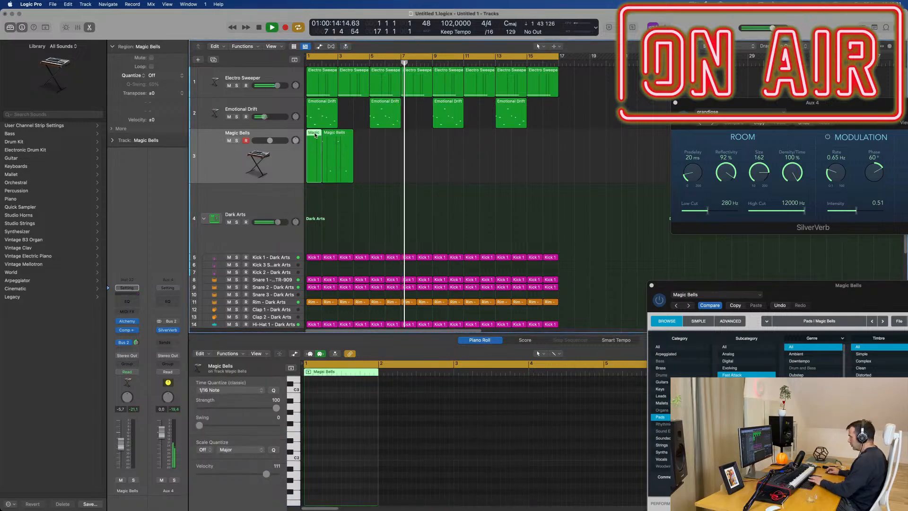
key(space)
key(super+z)
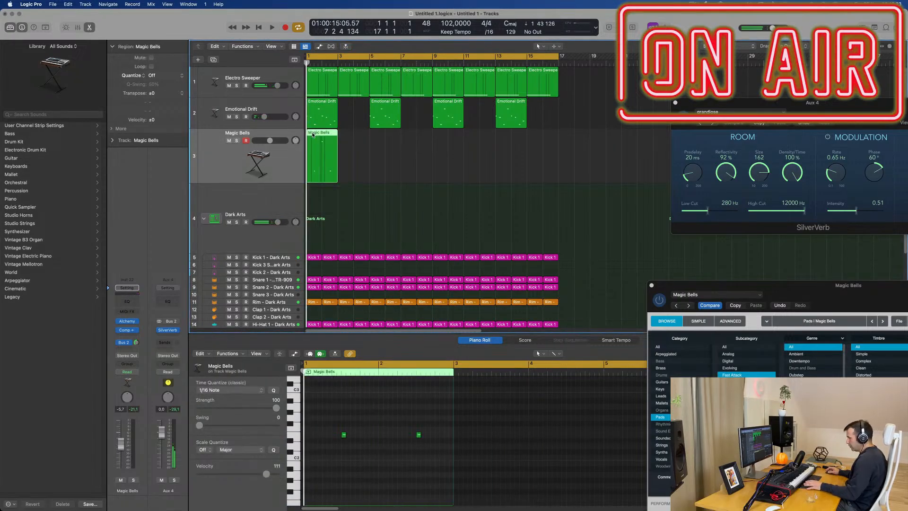
Repeat the two-bar Magic Bells region until it fills the whole 16-bar loop while the track plays.
key(space)
key(super+r)
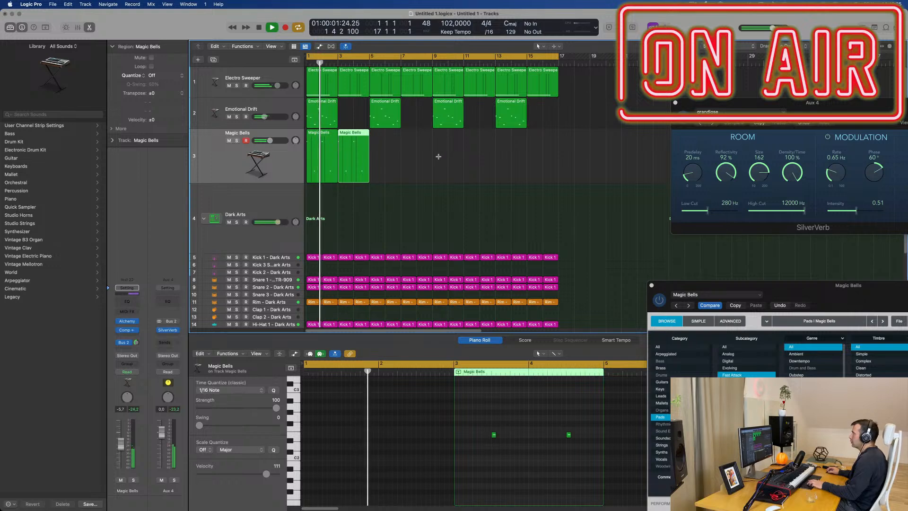
shift+click(329, 164)
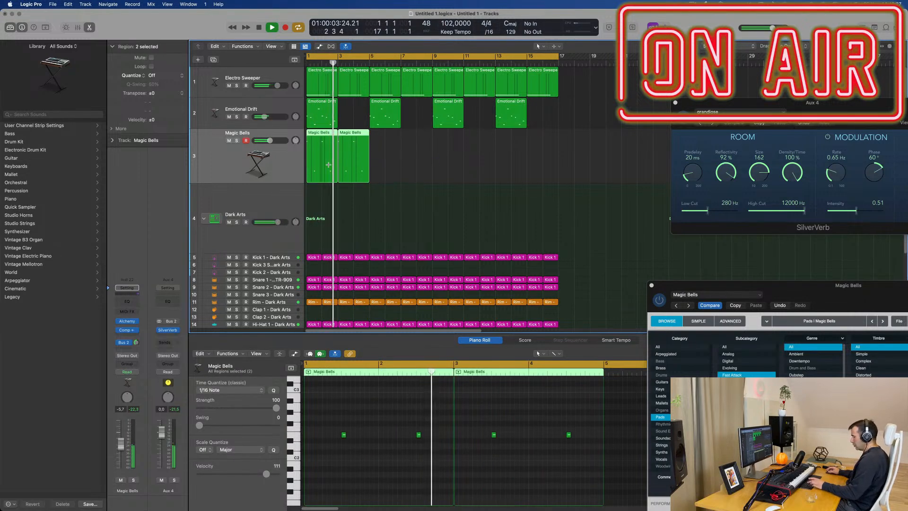
key(super+r)
key(super+r)
key(super+r)
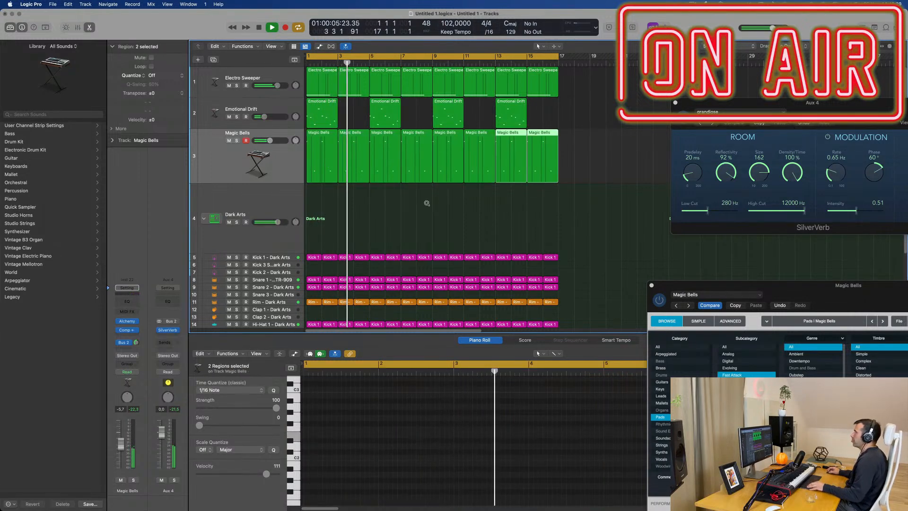
Select all eight Magic Bells regions and lower the track's volume to -7.4 dB.
ctrl+alt+click(427, 203)
click(272, 171)
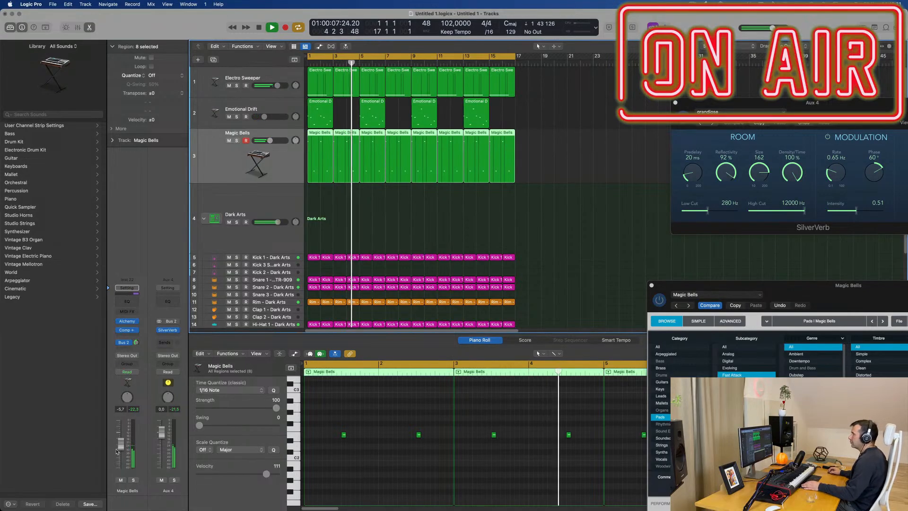
scroll(387, 226, down, 1)
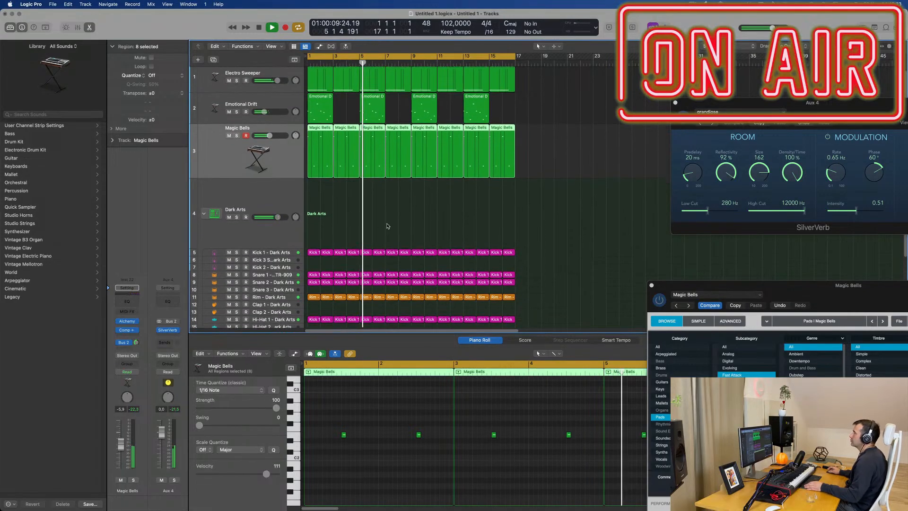
click(387, 226)
click(273, 162)
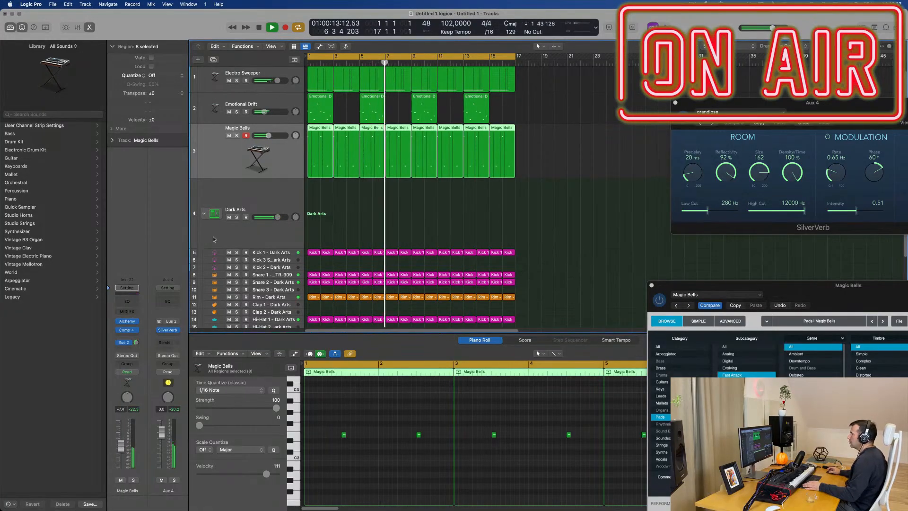
Add a Channel EQ to the Magic Bells track with a 12 dB/Oct low cut at 238 Hz.
double_click(127, 300)
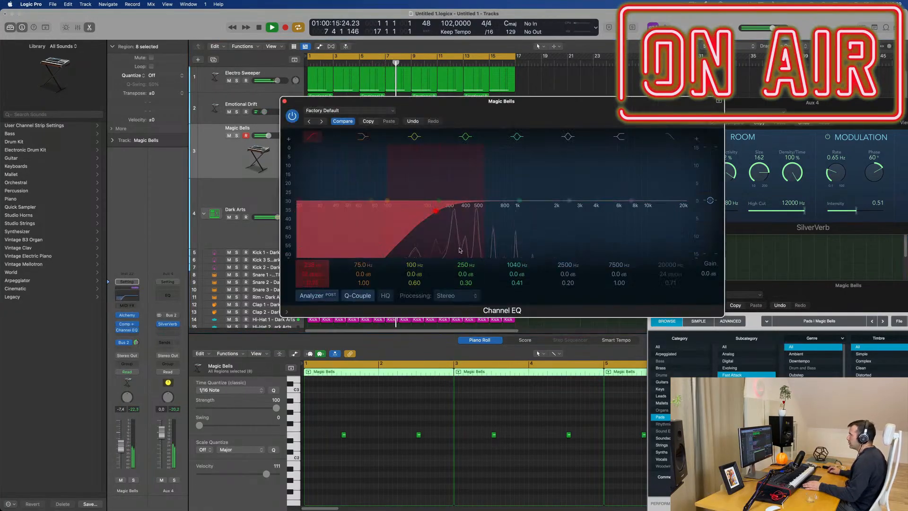
click(137, 352)
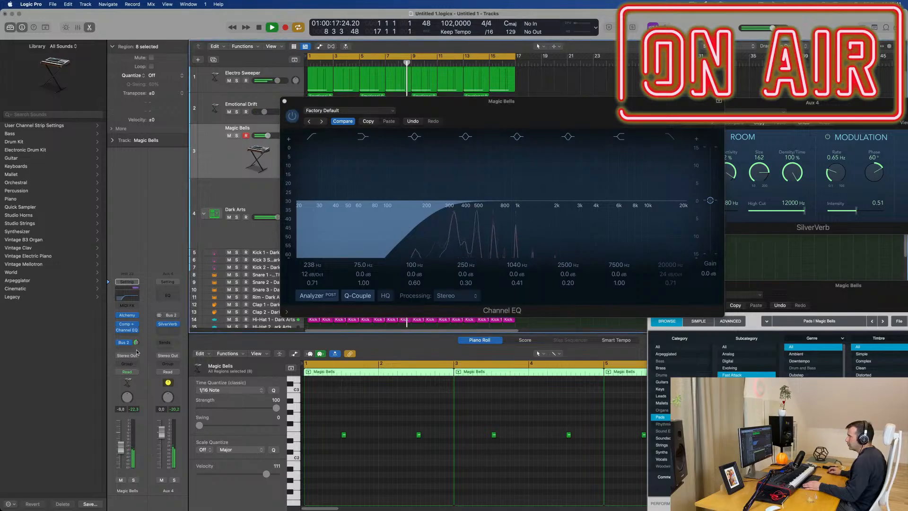
Adjust the Magic Bells track's Bus 2 reverb send, audition the track soloed, and close its Channel EQ window.
drag(136, 343, 137, 345)
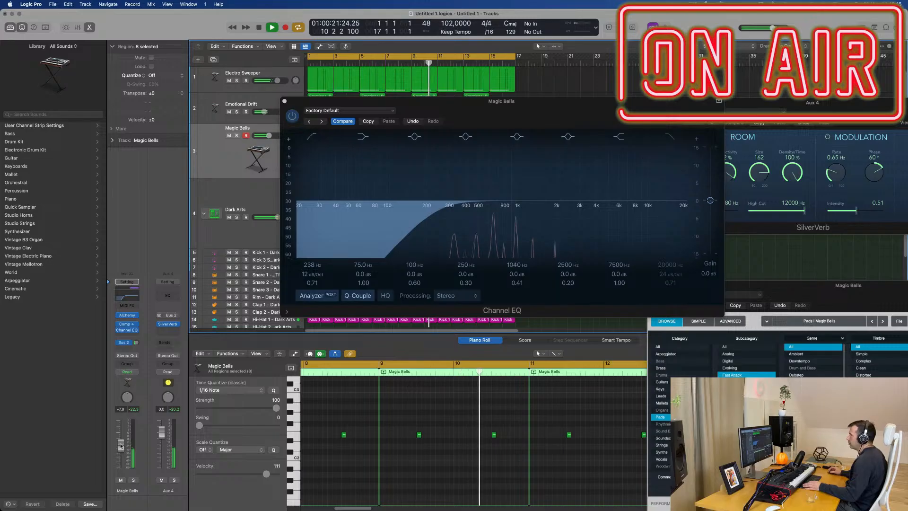
click(133, 480)
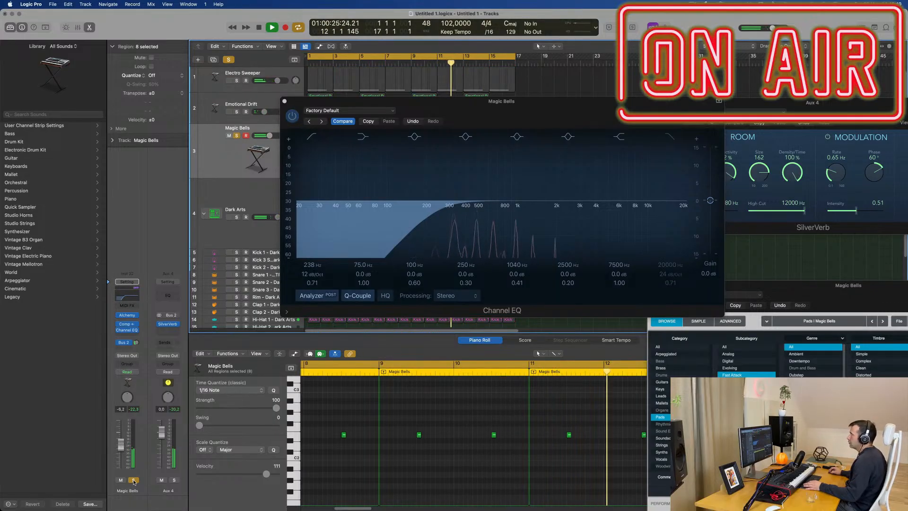
click(134, 479)
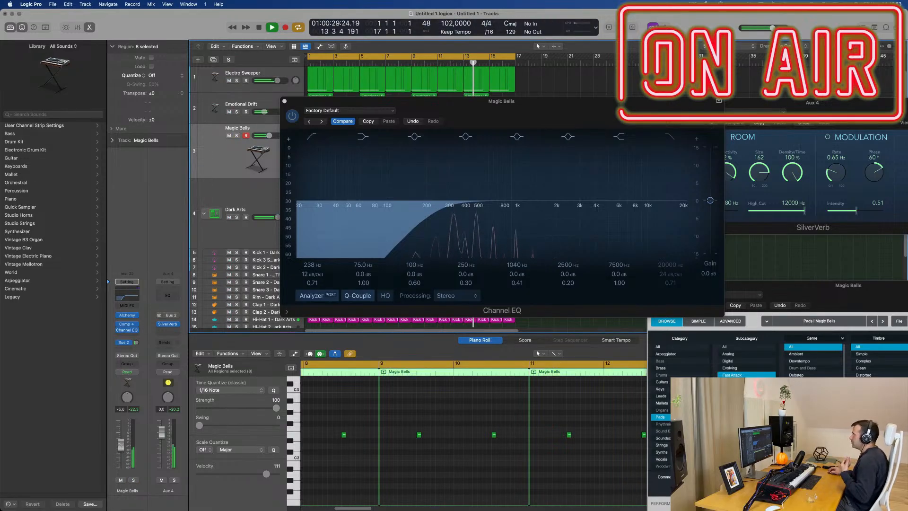
click(284, 102)
scroll(367, 228, up, 1)
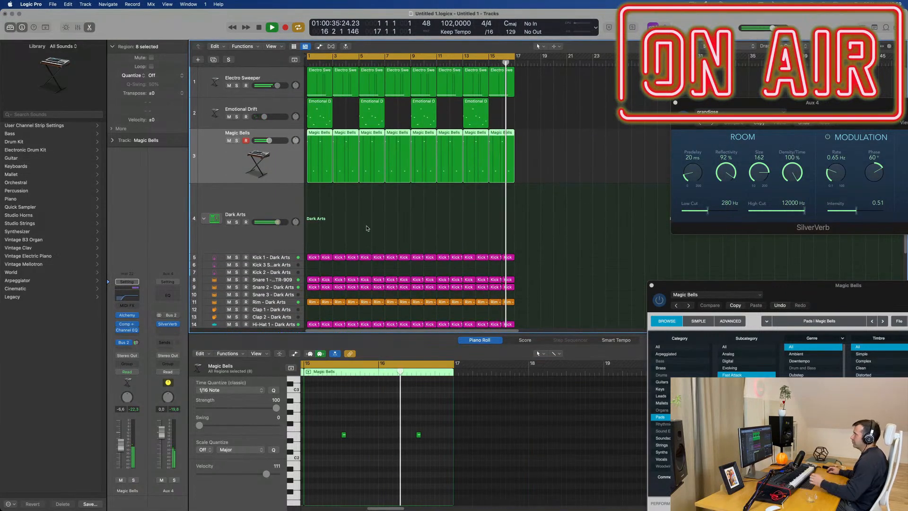
Select the Kick 3 Sub track in the Dark Arts kit and enlarge its track height.
click(368, 228)
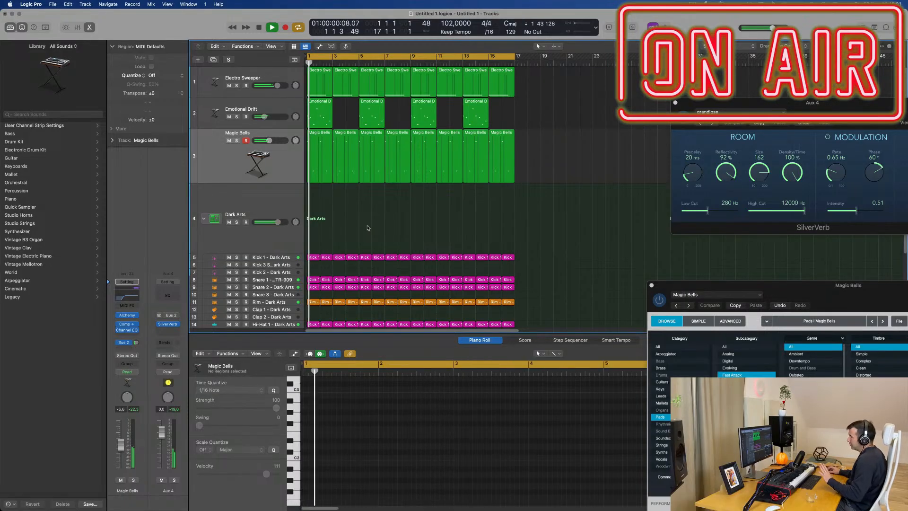
key(super+z)
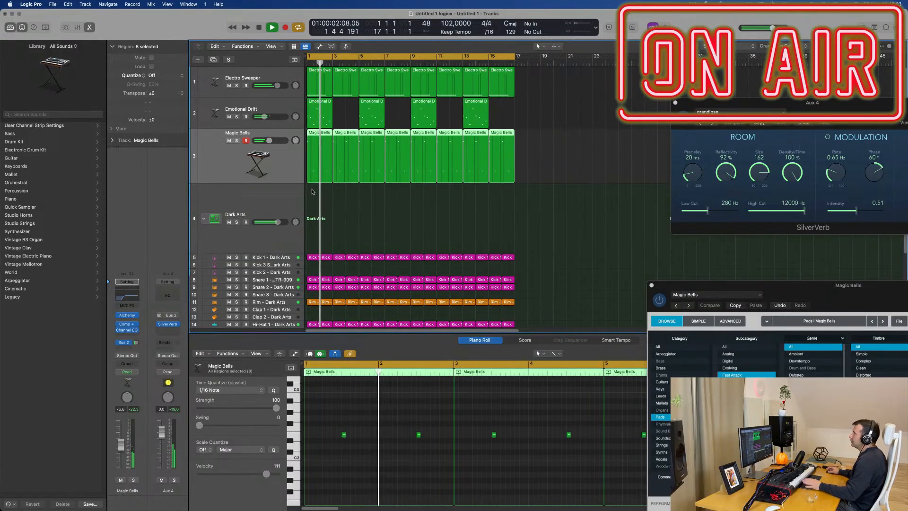
click(398, 204)
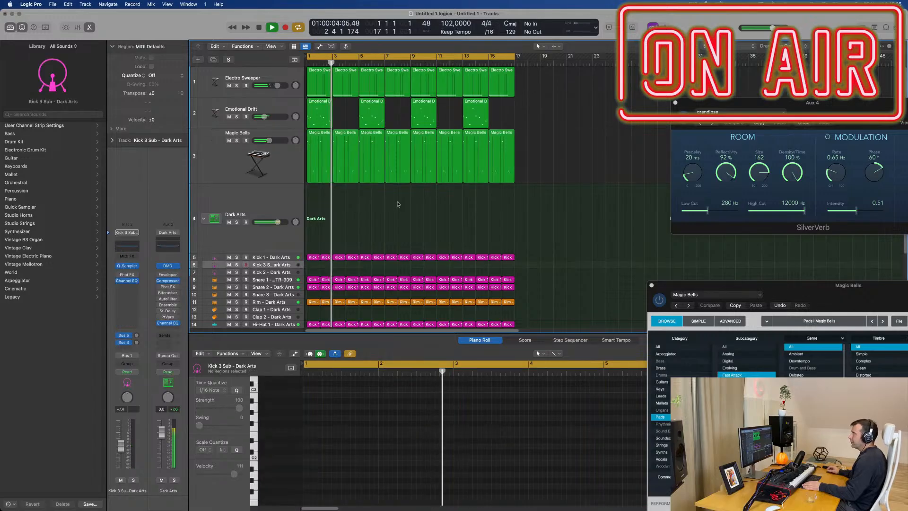
click(287, 267)
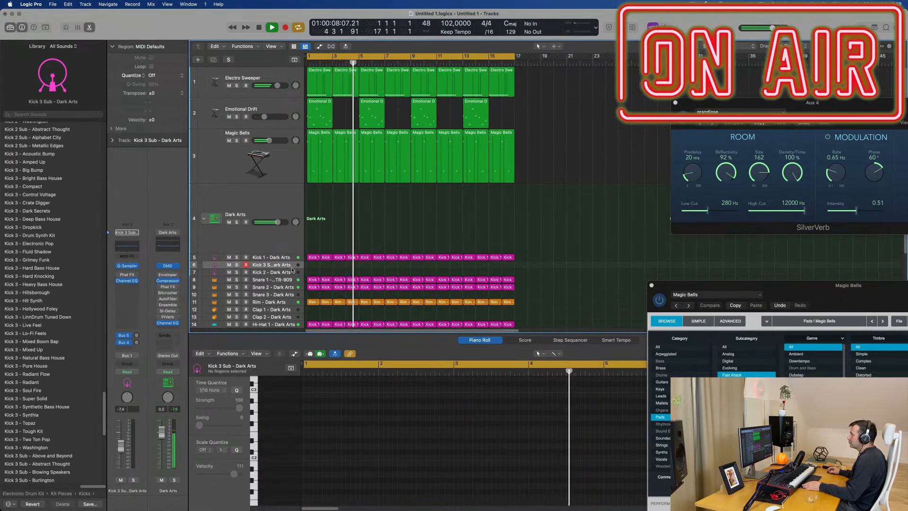
drag(291, 270, 292, 326)
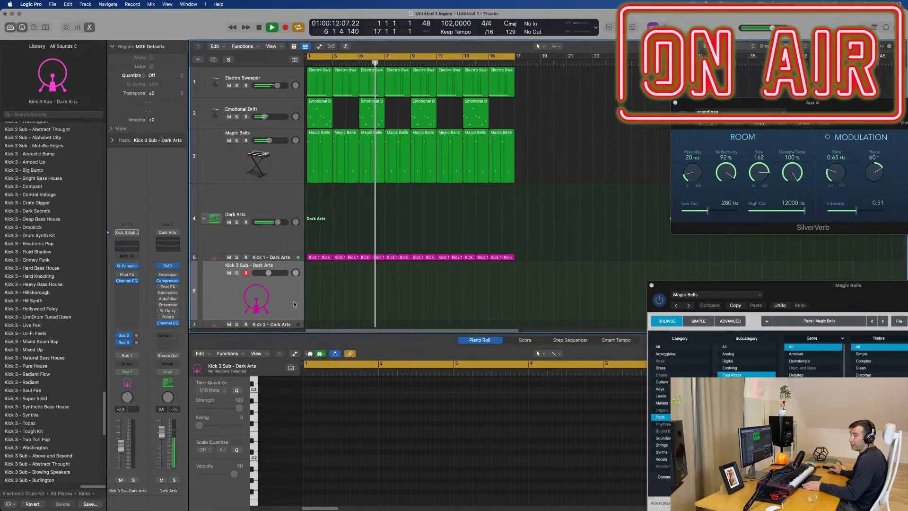
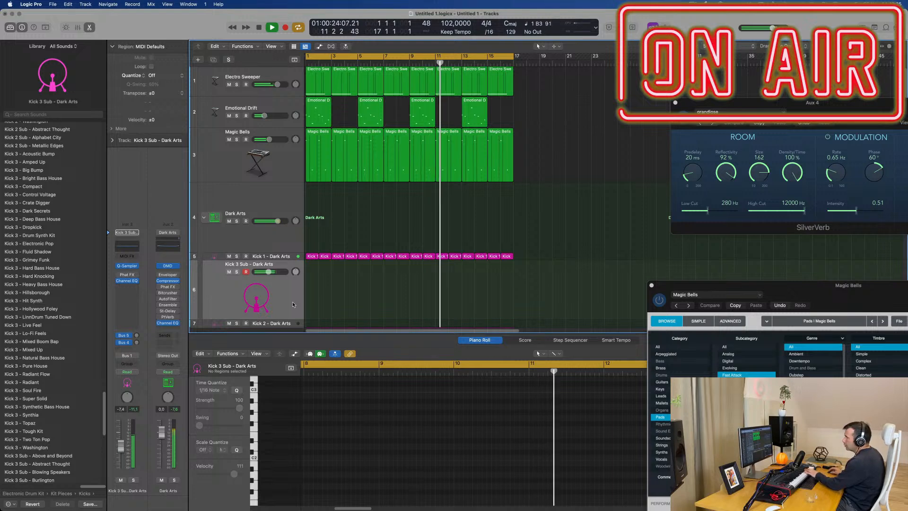
Raise the Kick 3 Sub track's volume and record a rhythmic sub kick pattern over the loop.
drag(119, 447, 121, 445)
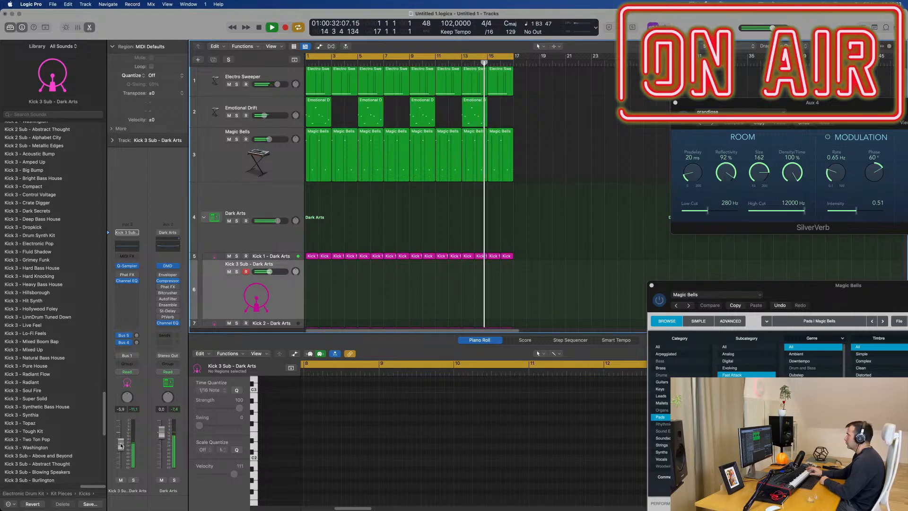
key(r)
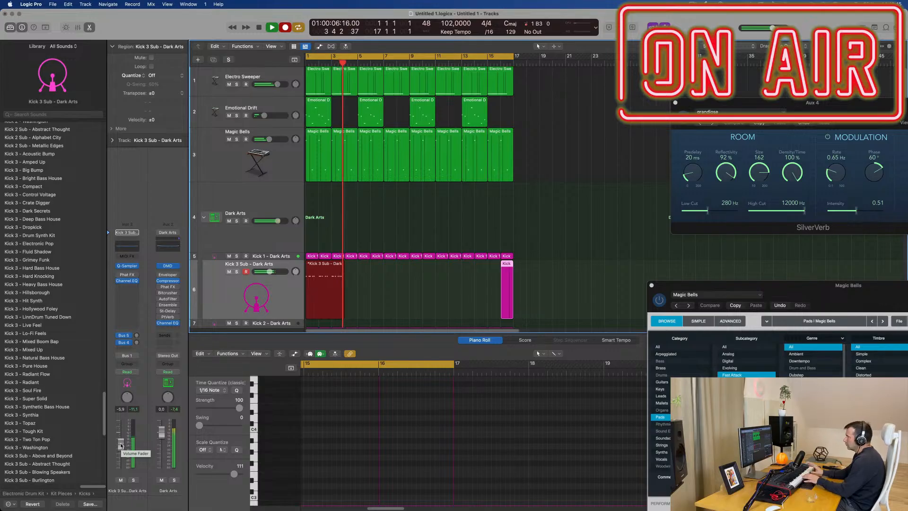
key(space)
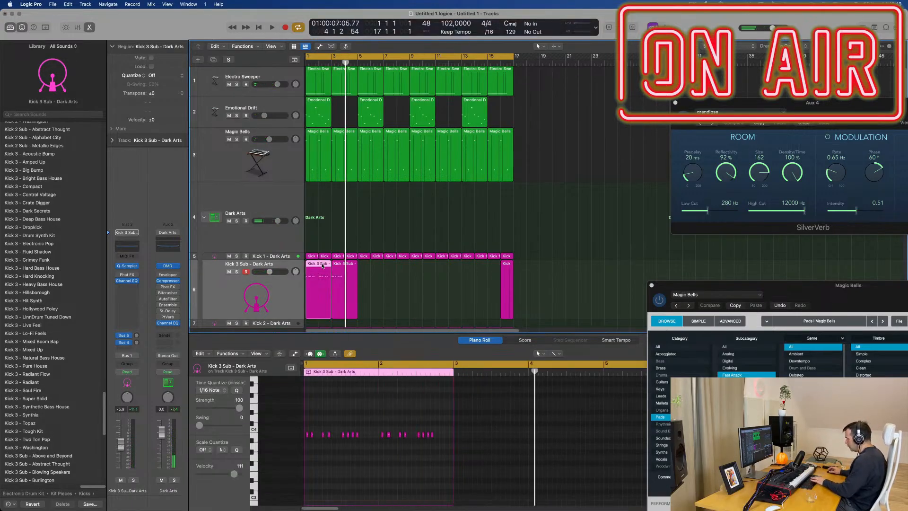
Keep only the second two-bar Kick 3 Sub take, placed at bar 1, and quantize its nine notes to 1/16.
key(super+z)
drag(342, 265, 316, 265)
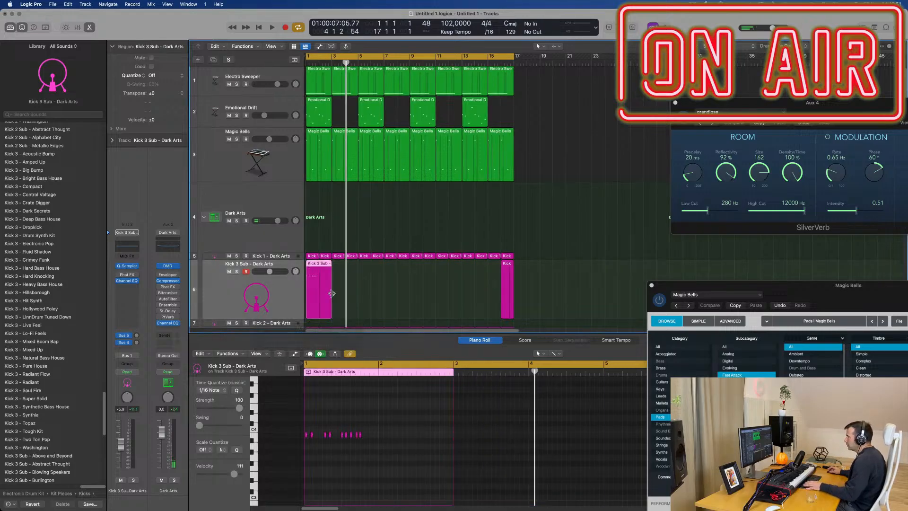
key(space)
key(space)
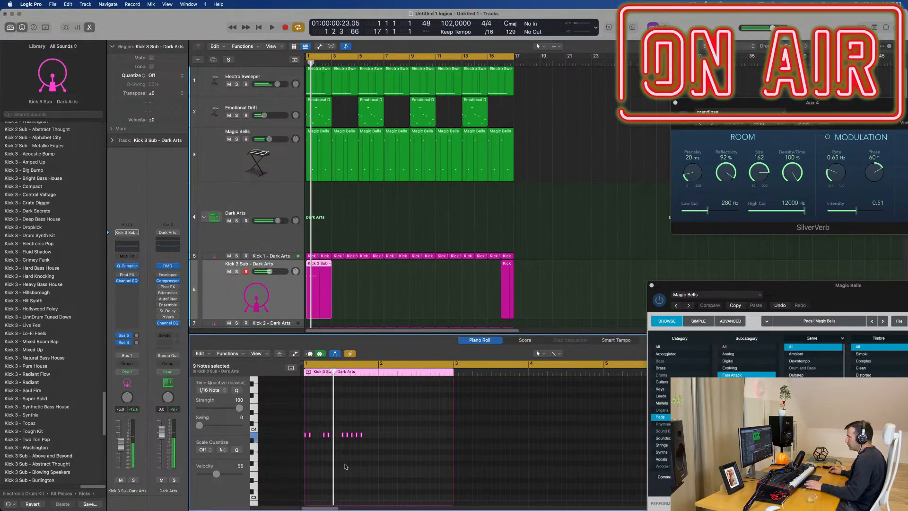
key(space)
scroll(369, 468, up, 3)
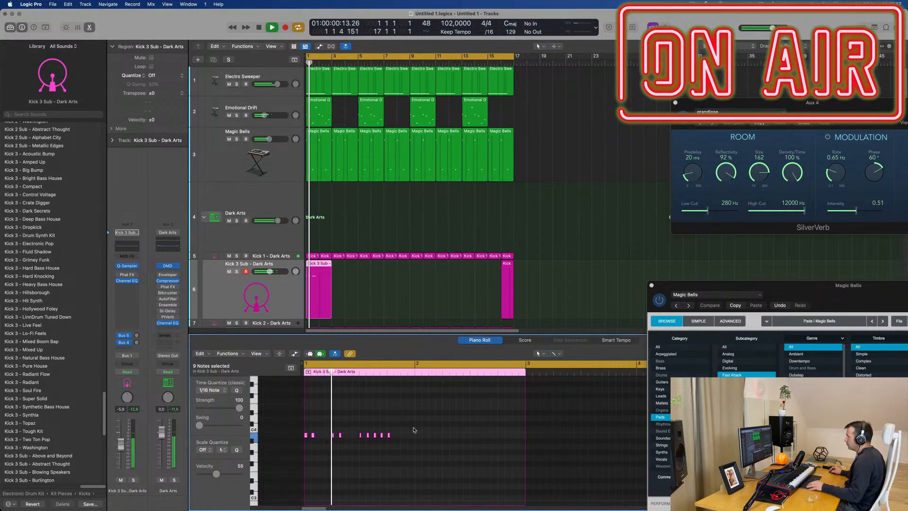
drag(405, 421, 301, 443)
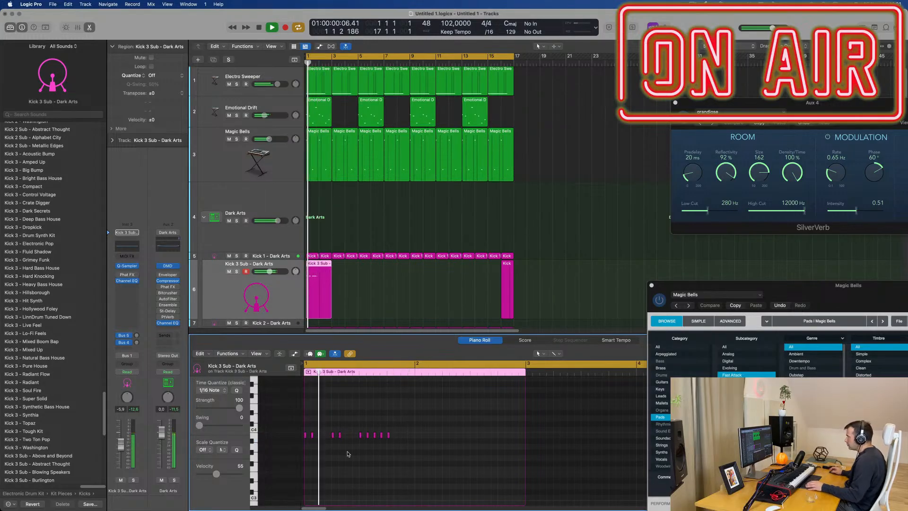
Delete the stray Kick 3 Sub region at bar 16 and move the two-bar pattern region to bar 3.
drag(553, 278, 492, 287)
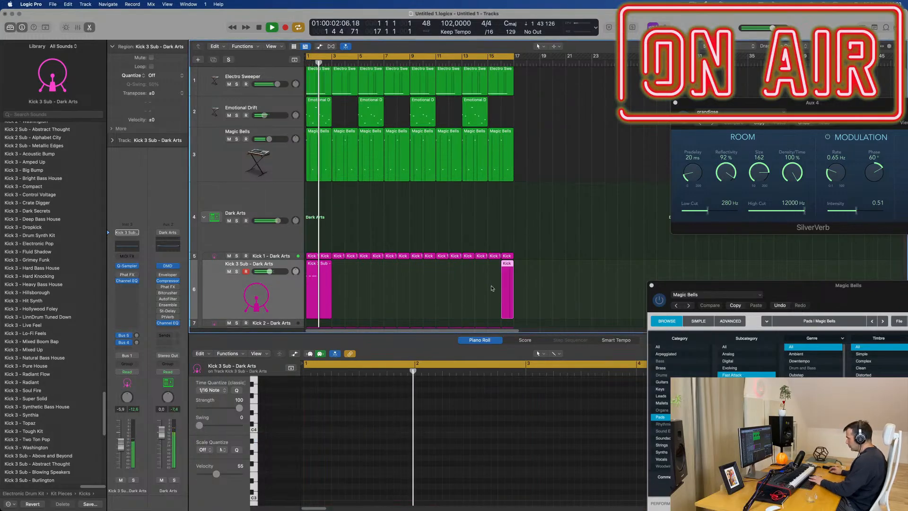
key(Delete)
scroll(375, 287, up, 2)
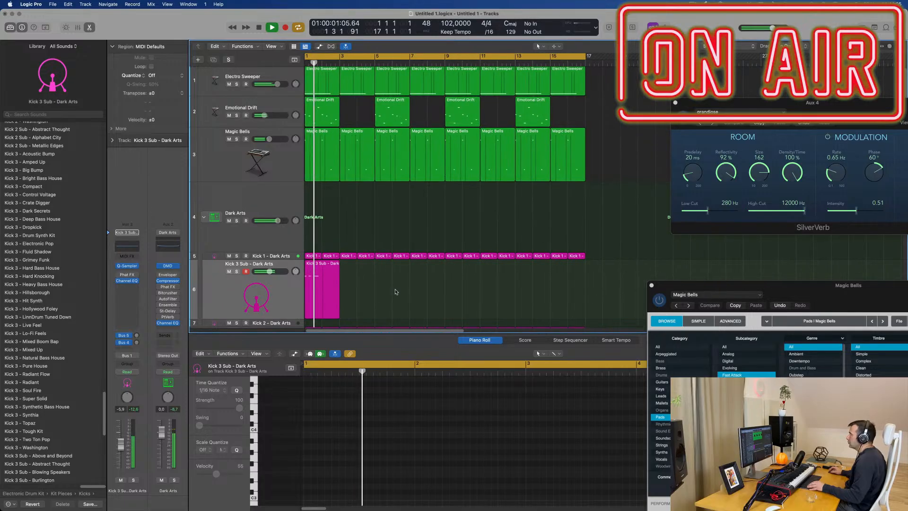
scroll(397, 290, down, 2)
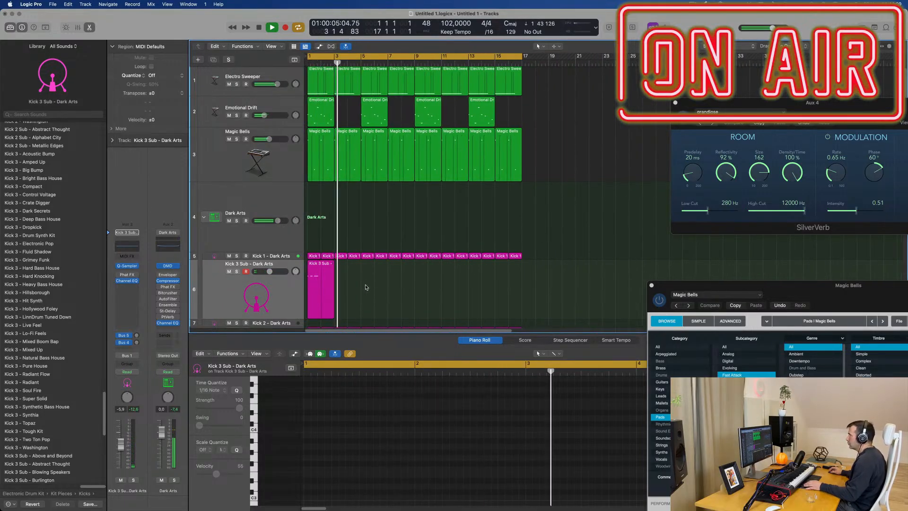
click(324, 273)
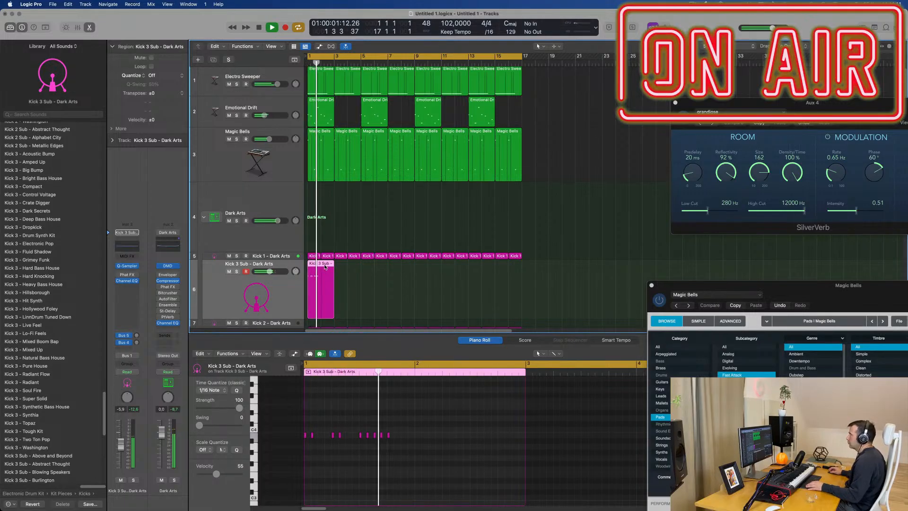
drag(325, 267, 348, 270)
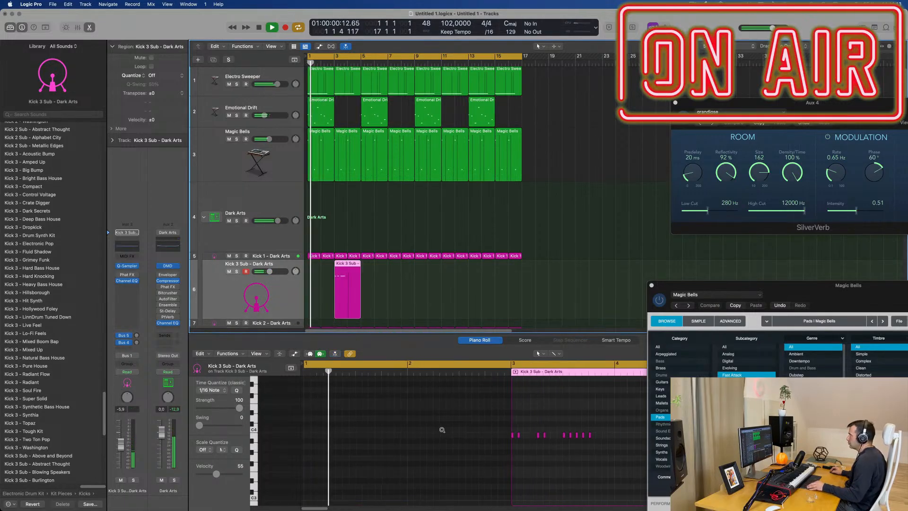
Transpose the nine Kick 3 Sub notes down to B1 and copy the pattern into bar 4.
ctrl+alt+click(442, 429)
drag(535, 424, 409, 454)
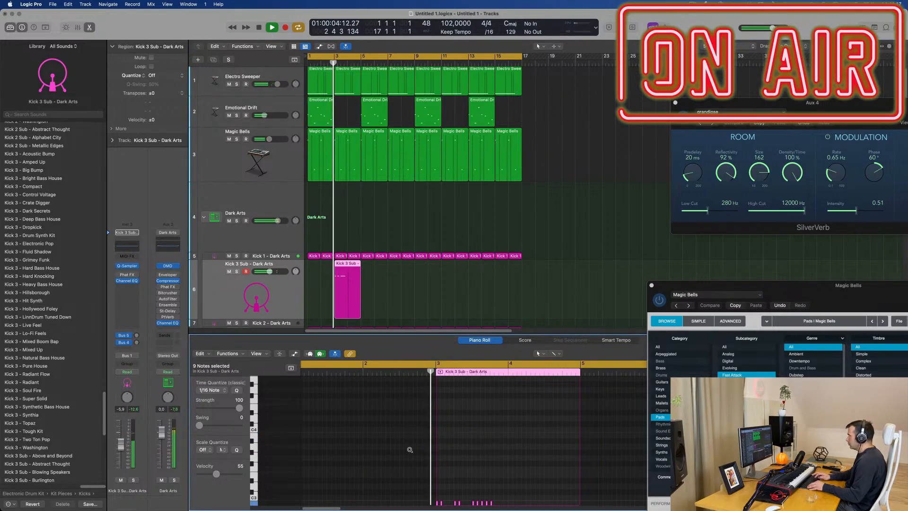
scroll(457, 436, down, 5)
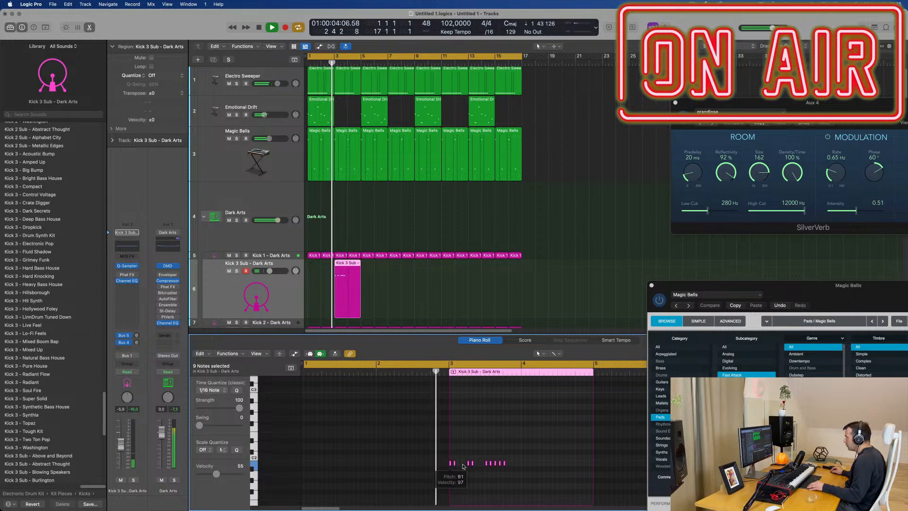
drag(450, 465, 523, 466)
ctrl+alt+click(504, 447)
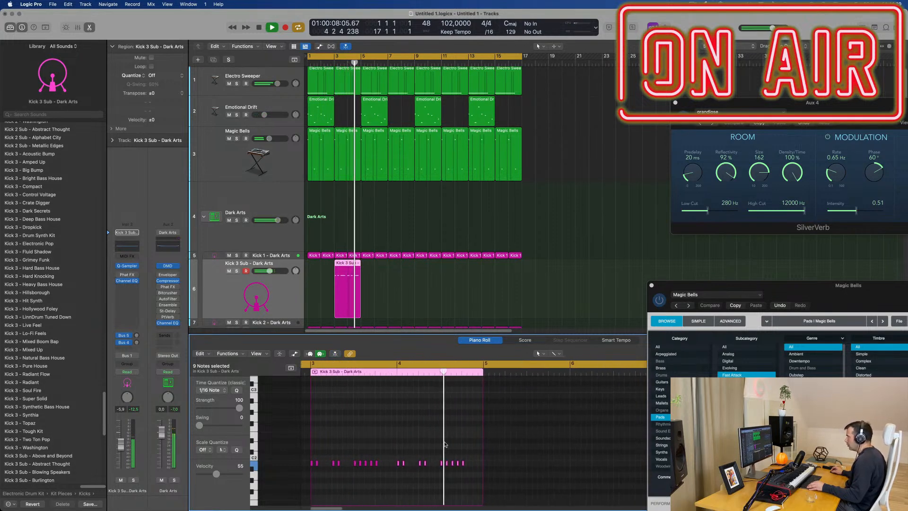
ctrl+alt+click(443, 444)
key(Return)
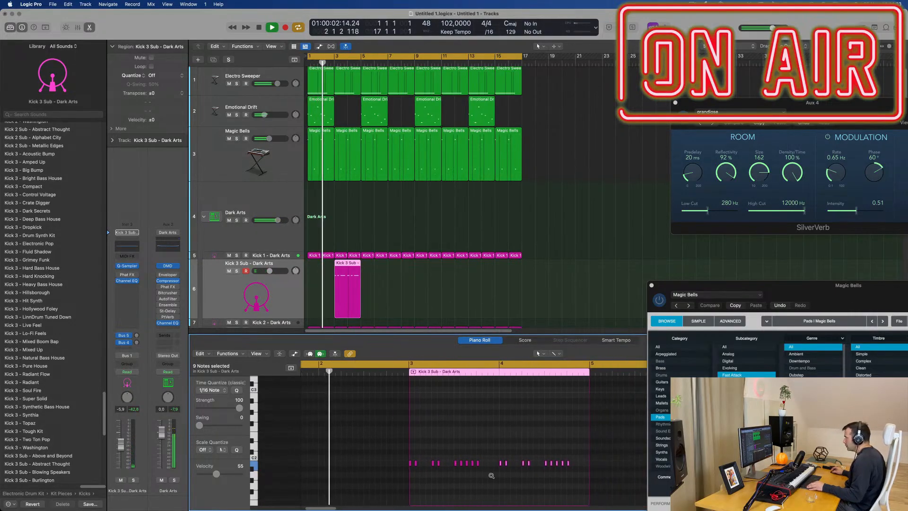
Add one more B1 note a sixteenth after the bar 3 pattern's last note, and copy it to the same spot in bar 4.
ctrl+alt+click(485, 470)
click(481, 461)
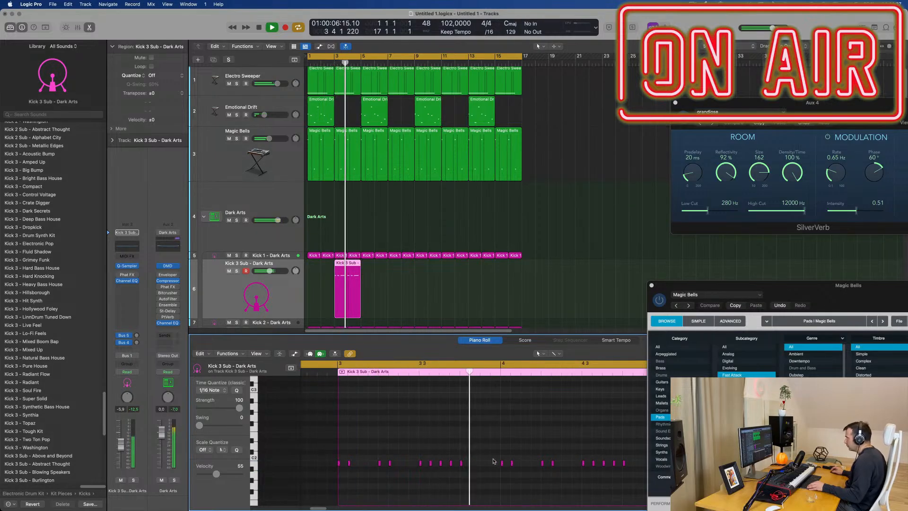
mouse_move(471, 455)
mouse_down()
mouse_move(453, 474)
mouse_move(471, 467)
mouse_up()
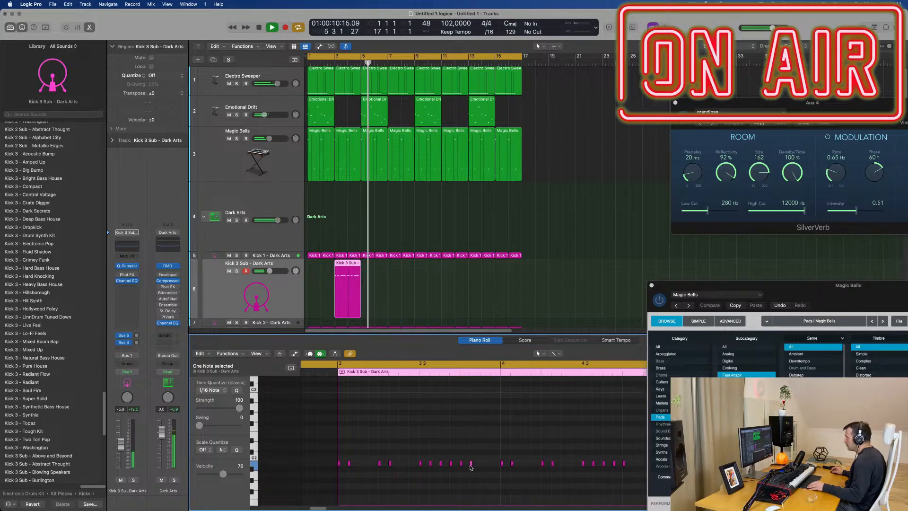
key(Return)
key(Return)
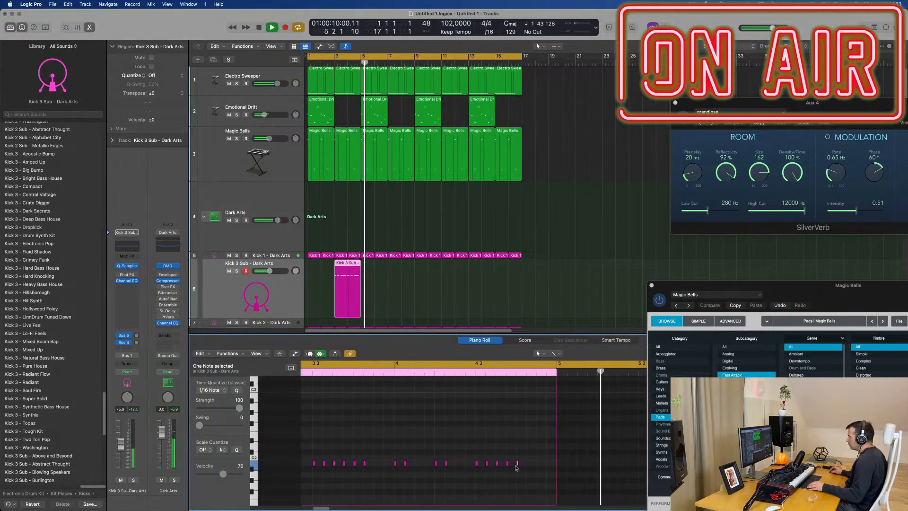
key(space)
key(Return)
key(space)
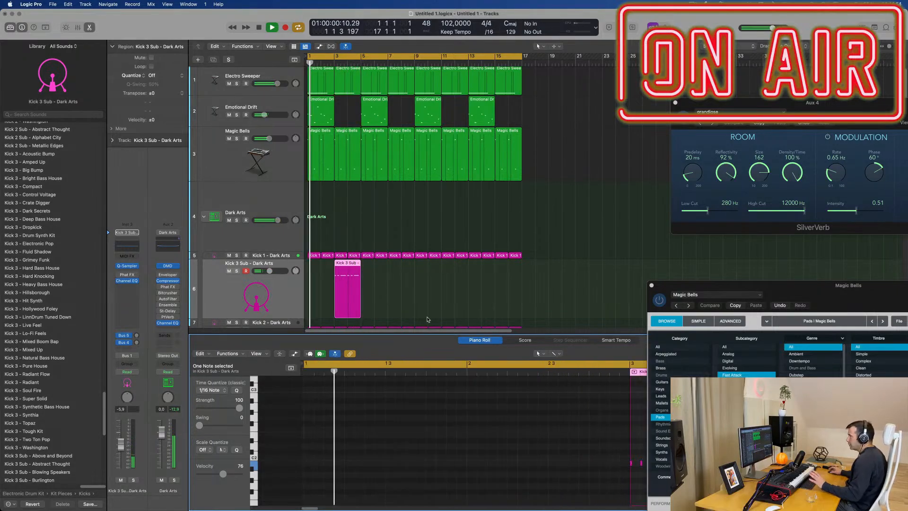
Copy the Kick 3 Sub region to bar 7, and copy both regions on to bars 11 and 15.
drag(347, 268, 400, 267)
shift+click(350, 283)
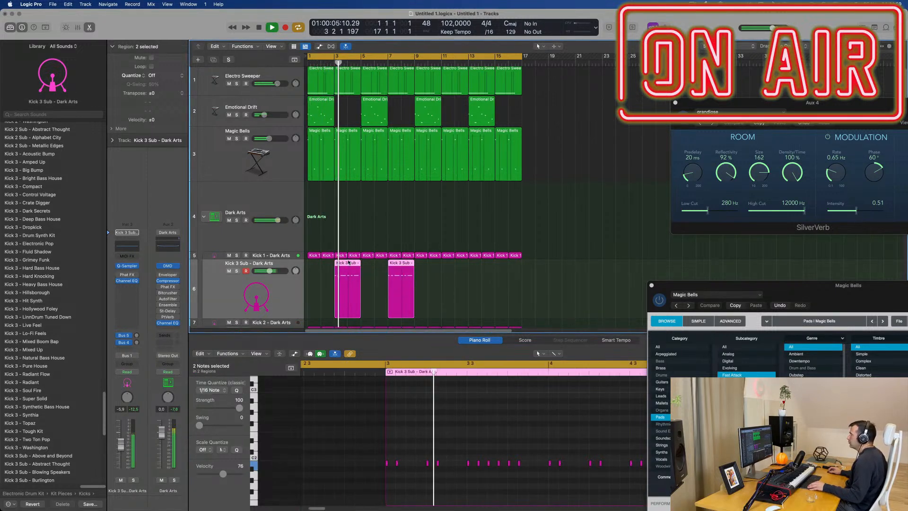
drag(349, 284, 457, 264)
click(276, 297)
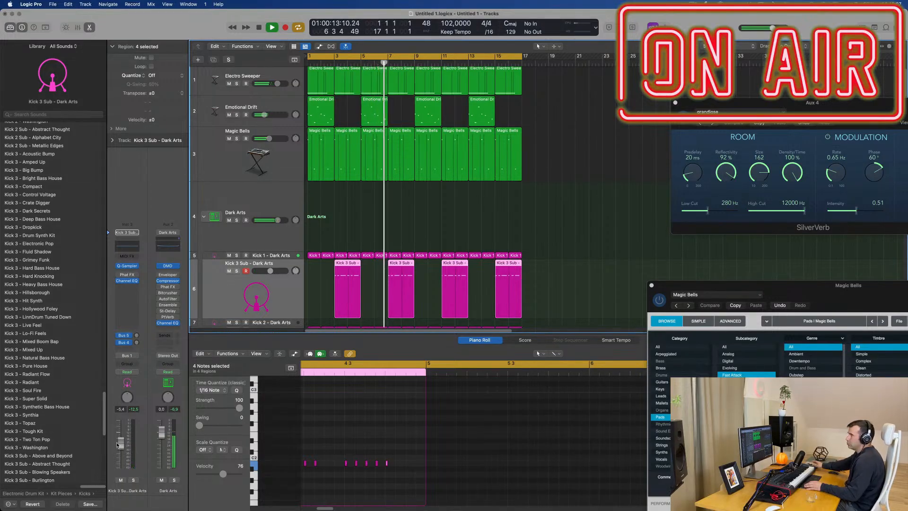
Lower the Kick 3 Sub track's volume to -6.9 dB and adjust its Bus 4 send.
click(428, 195)
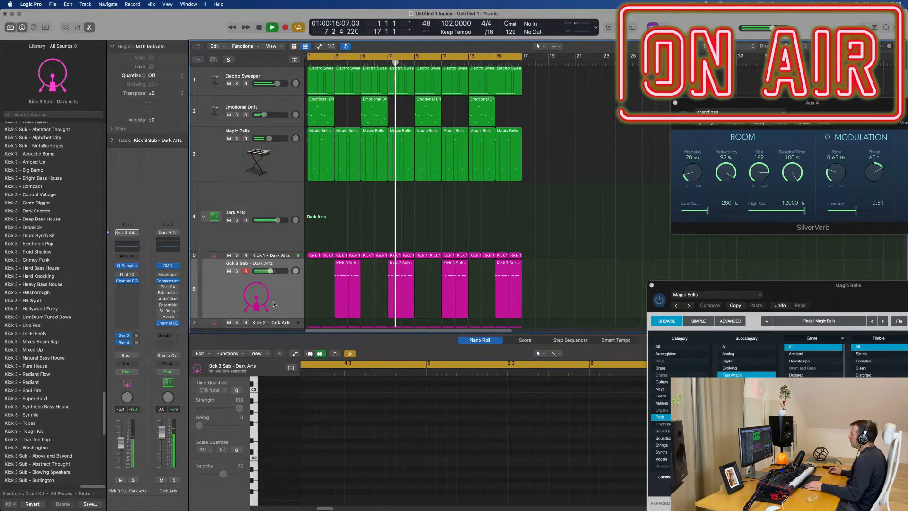
click(274, 304)
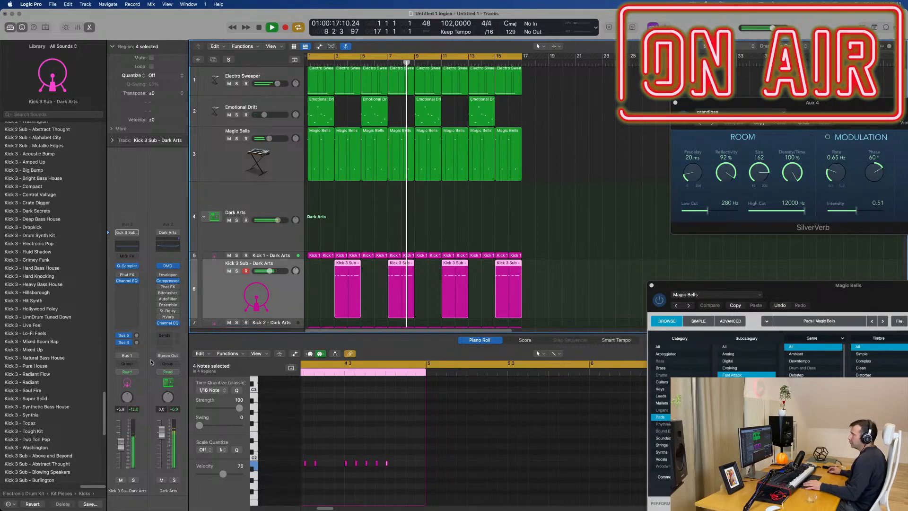
click(137, 342)
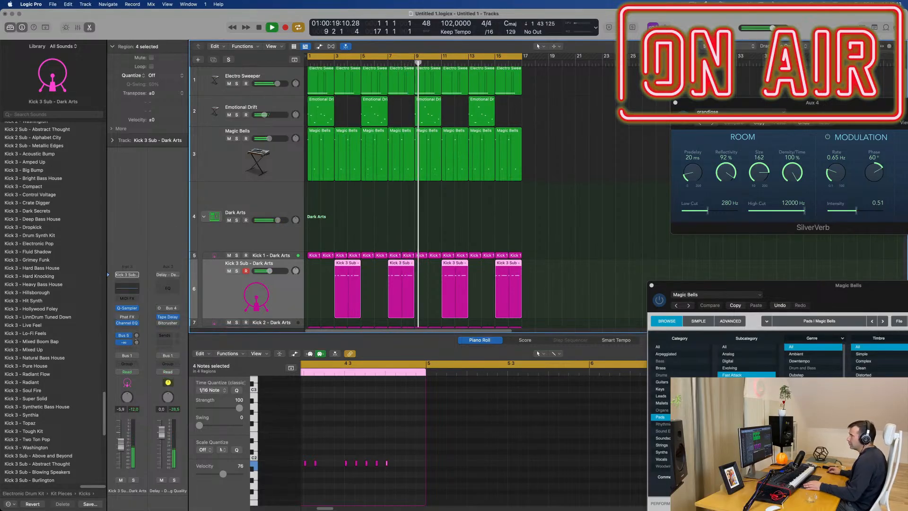
Apply a 138 Hz, 24 dB/Oct low cut in the Kick 3 Sub track's Channel EQ.
click(127, 287)
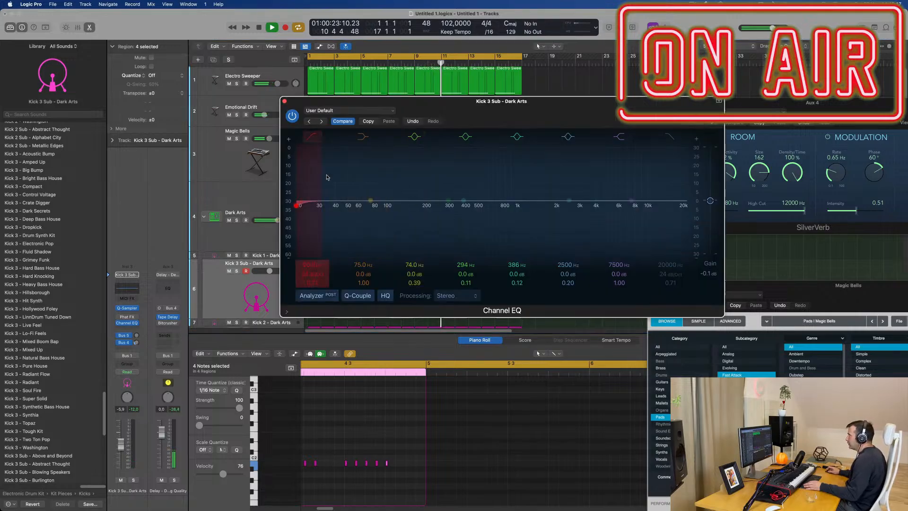
drag(299, 203, 404, 206)
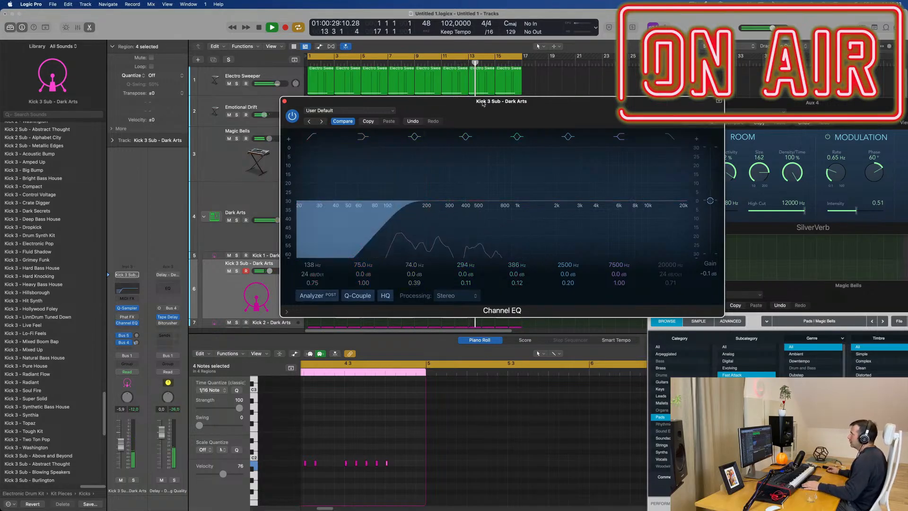
drag(483, 102, 681, 149)
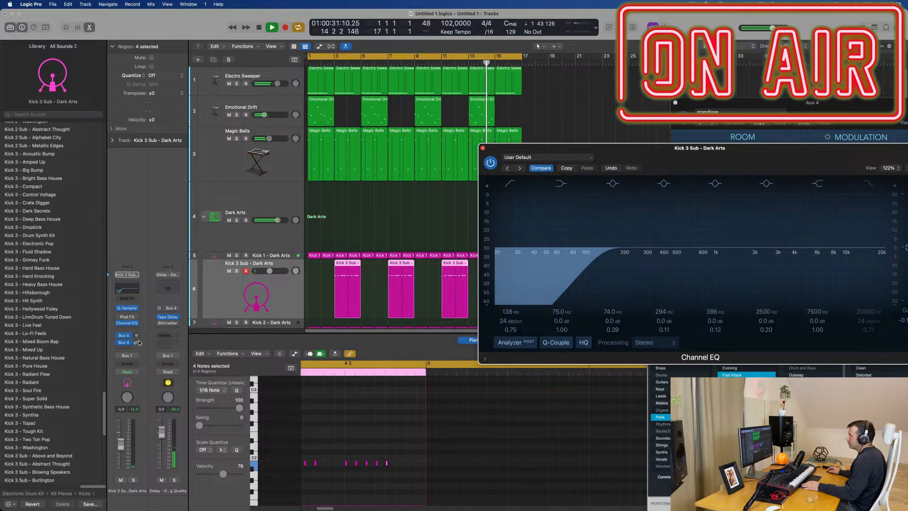
Adjust the Kick 3 Sub's Bus 5 send, close its EQ and set the track volume to -6.2 dB.
drag(137, 335, 138, 352)
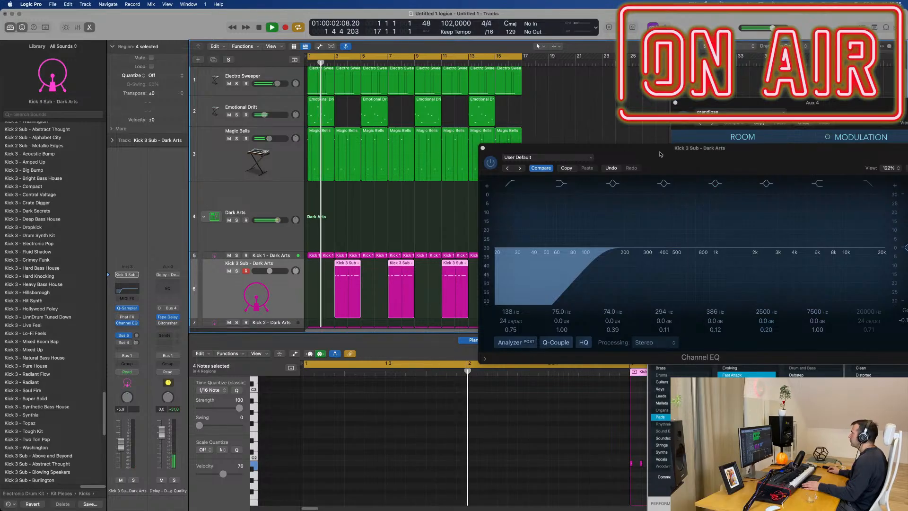
drag(662, 152, 515, 264)
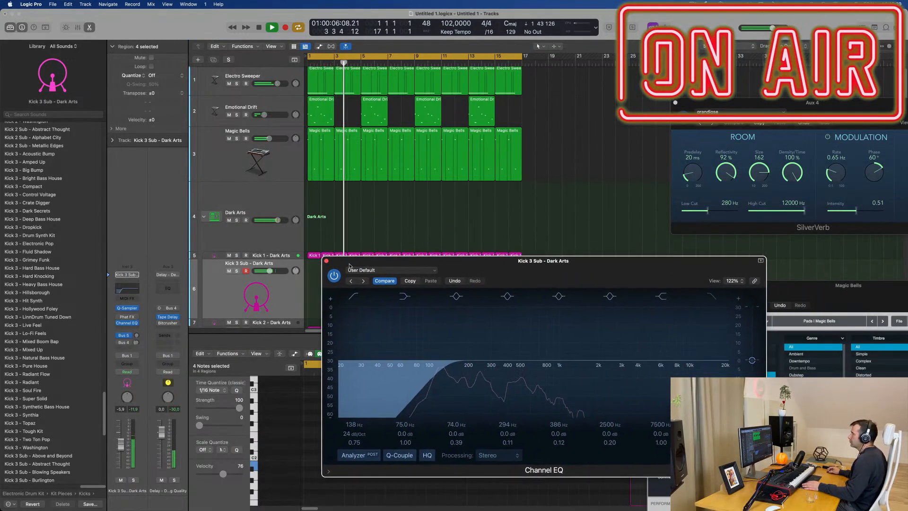
key(super+w)
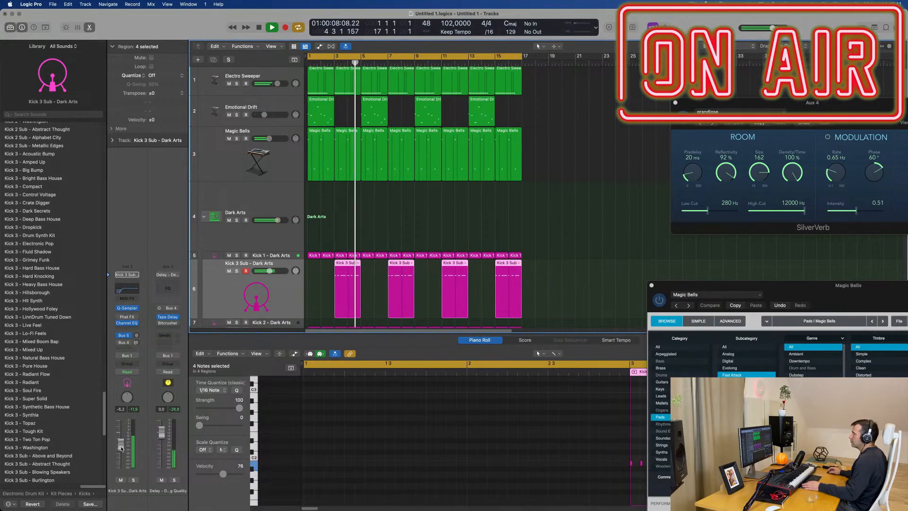
scroll(568, 225, up, 1)
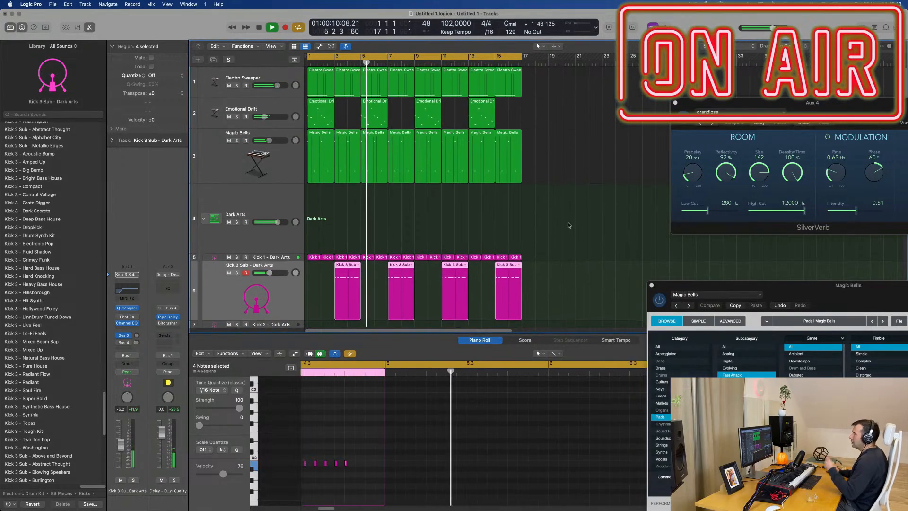
click(588, 126)
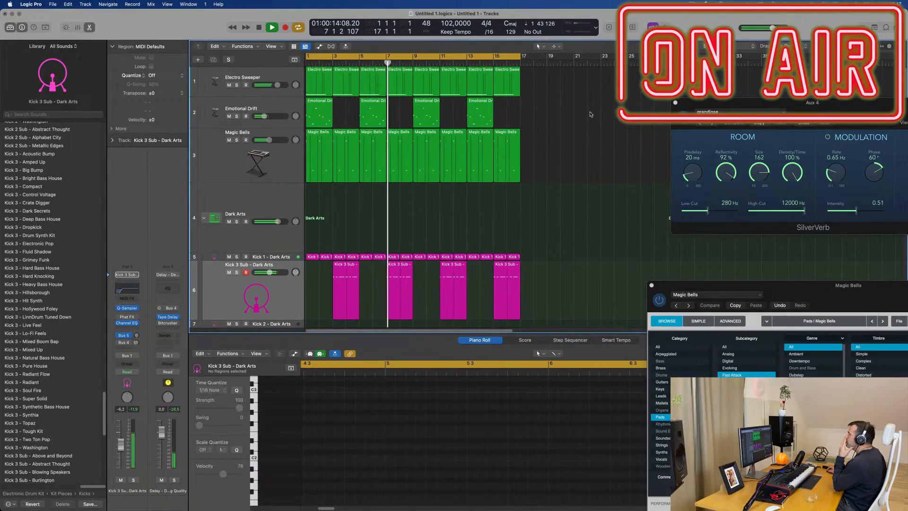
Duplicate the Electro Sweeper track with its settings and copy its first two-bar region to bar 1 of the new track.
click(281, 77)
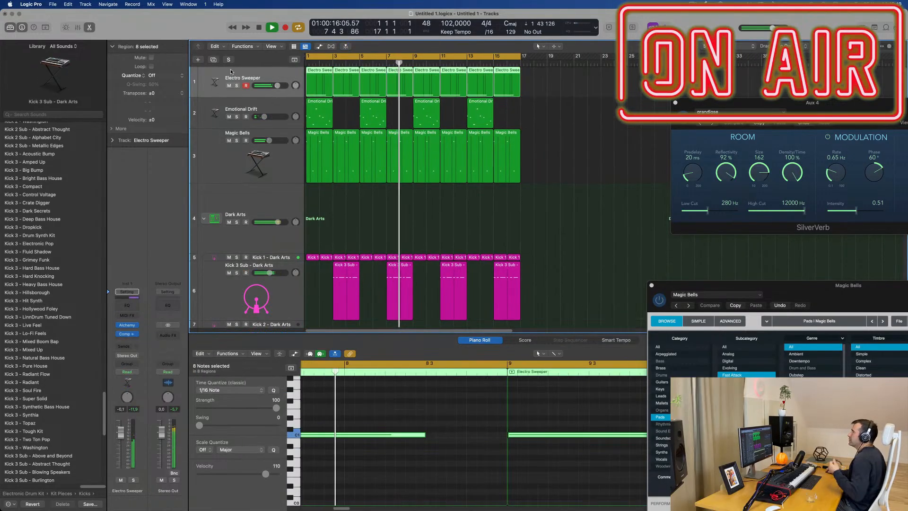
key(super+d)
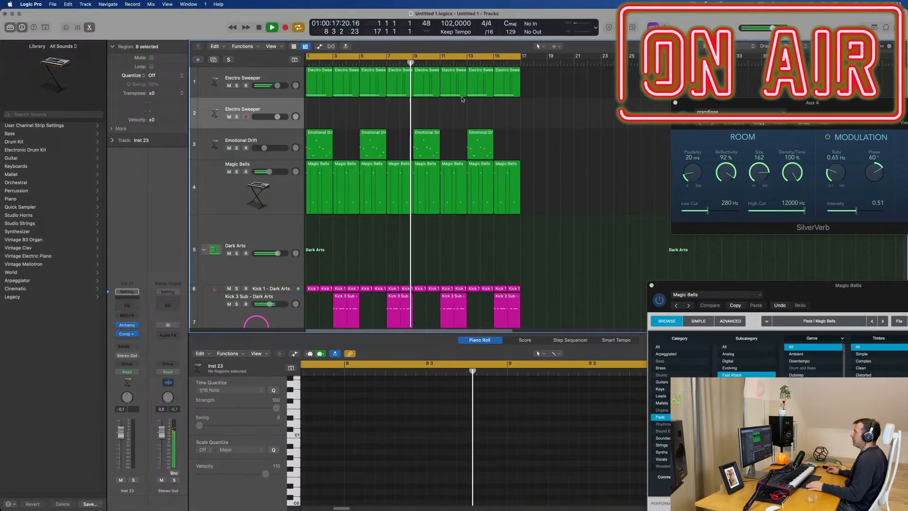
drag(320, 82, 319, 108)
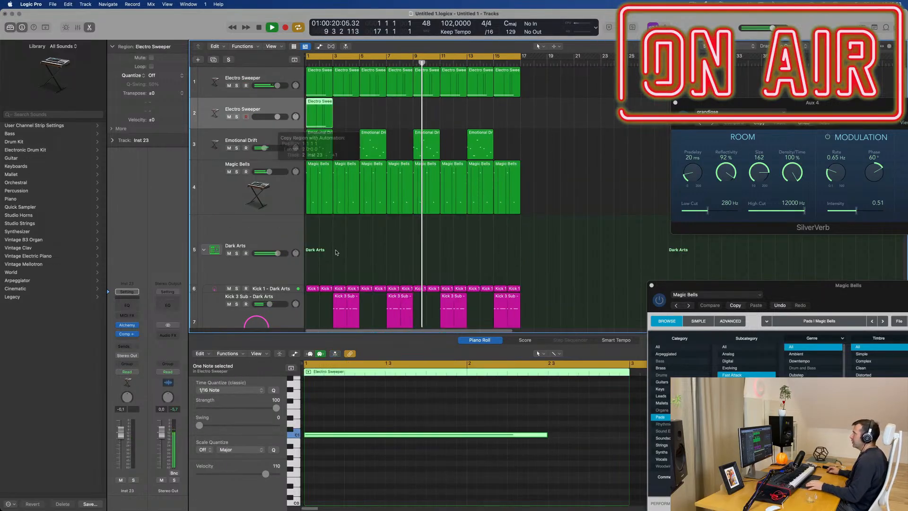
Shorten the copied region's note to about one beat and repeat it every half bar, making four notes over two bars.
key(Return)
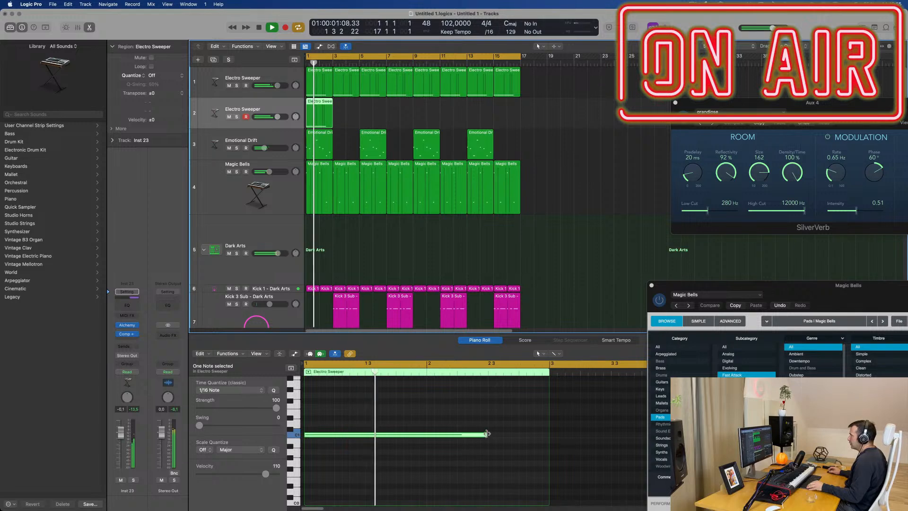
drag(487, 435, 443, 437)
key(space)
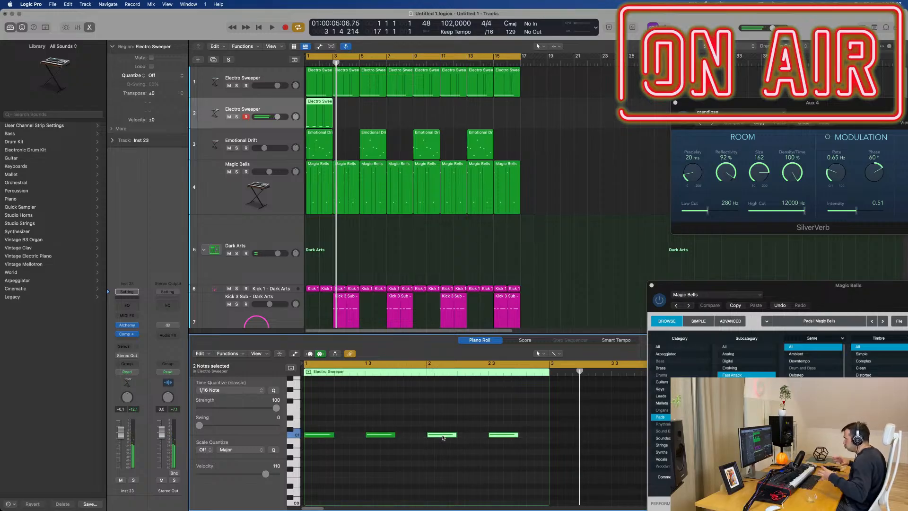
key(Return)
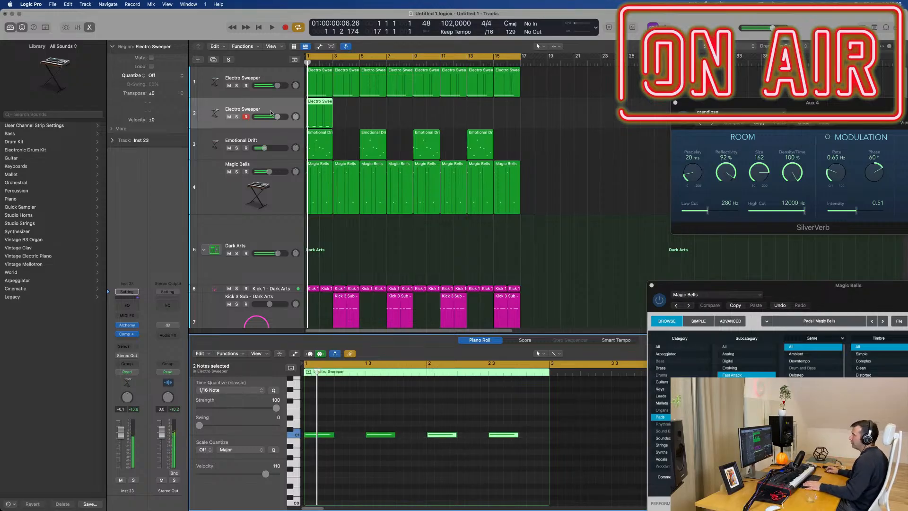
Load the Bass preset After The Snow (1) in the duplicated track's Alchemy instrument.
click(127, 325)
drag(479, 101, 576, 99)
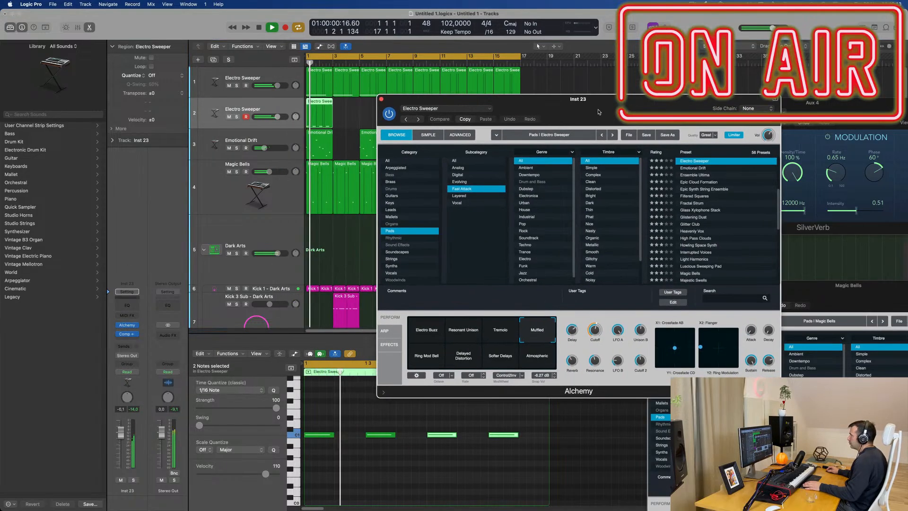
click(389, 175)
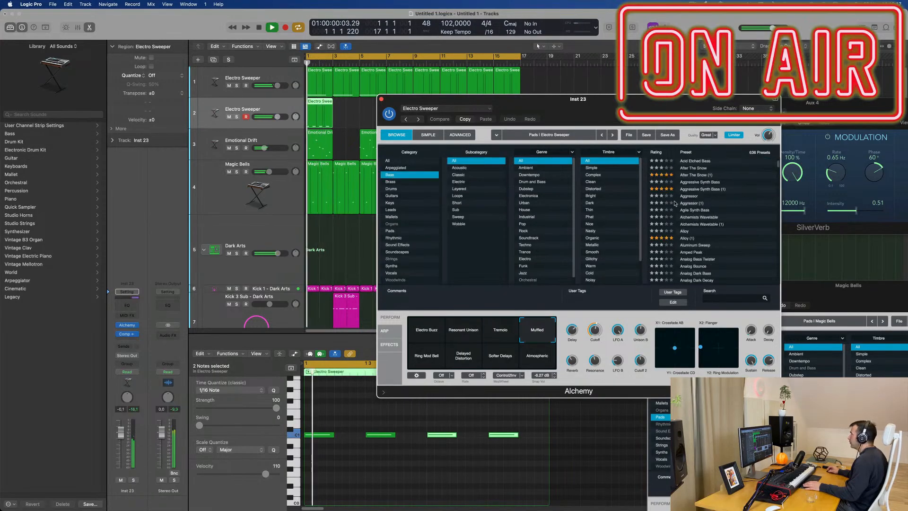
scroll(720, 178, up, 5)
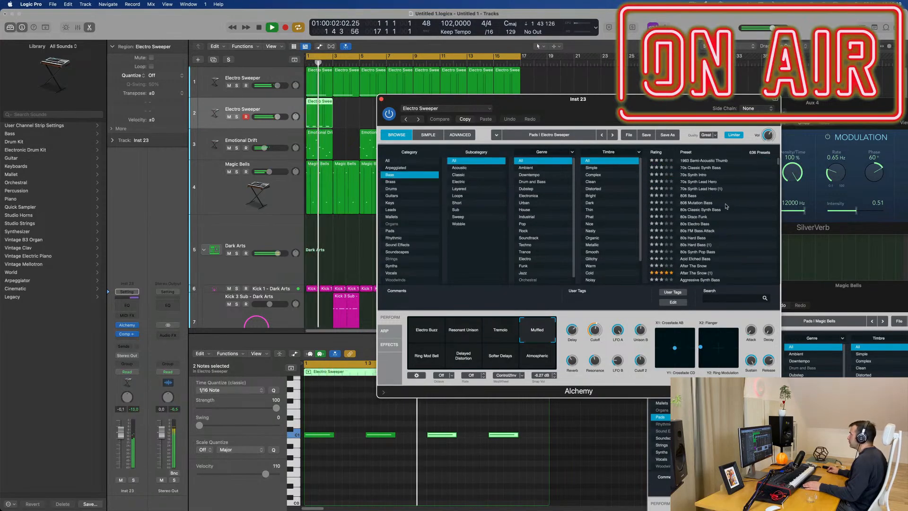
scroll(709, 265, down, 1)
key(space)
click(694, 259)
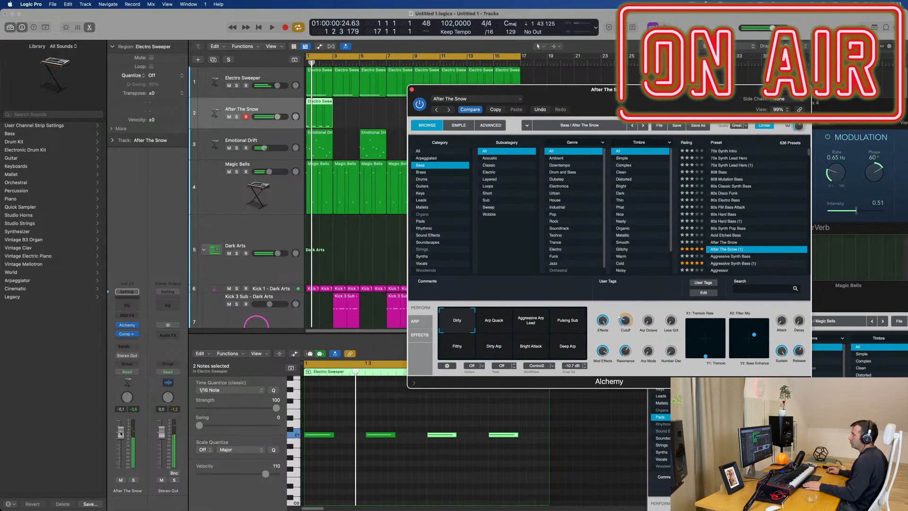
Audition the bass preset's Arp Quack and Aggressive Arp Lead variations, choose Pulsing Sub, and set the track volume to -16.2 dB.
click(122, 470)
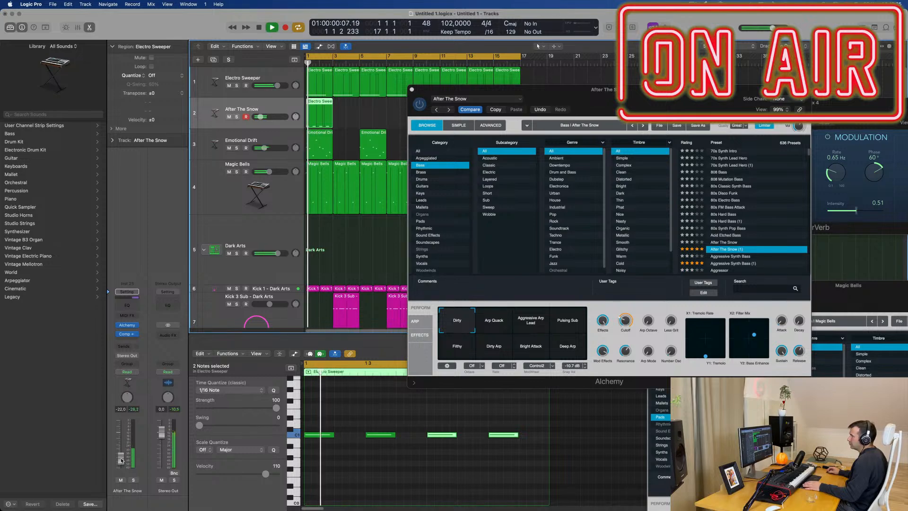
drag(598, 101, 635, 107)
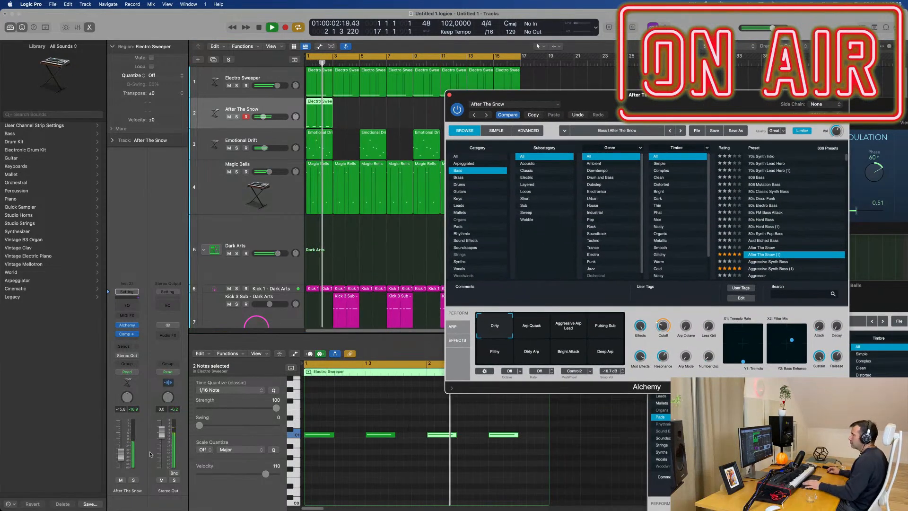
drag(124, 455, 123, 457)
click(528, 332)
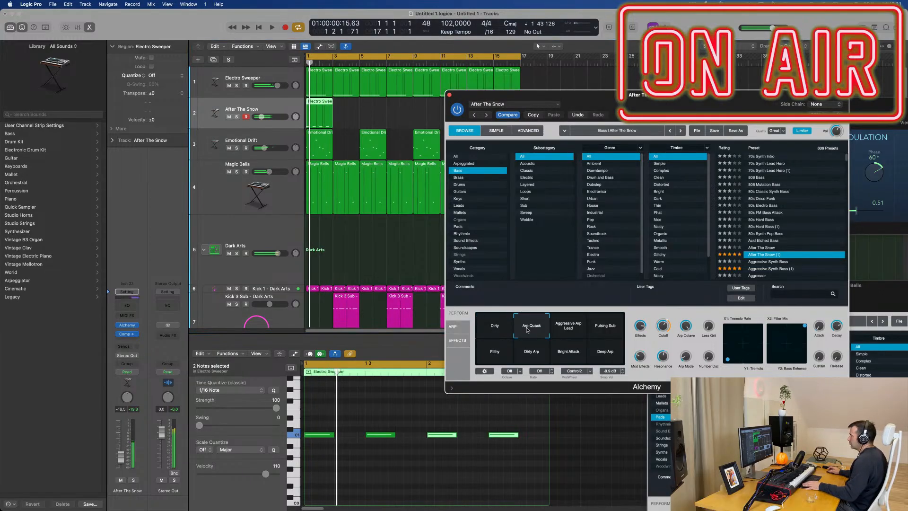
click(573, 330)
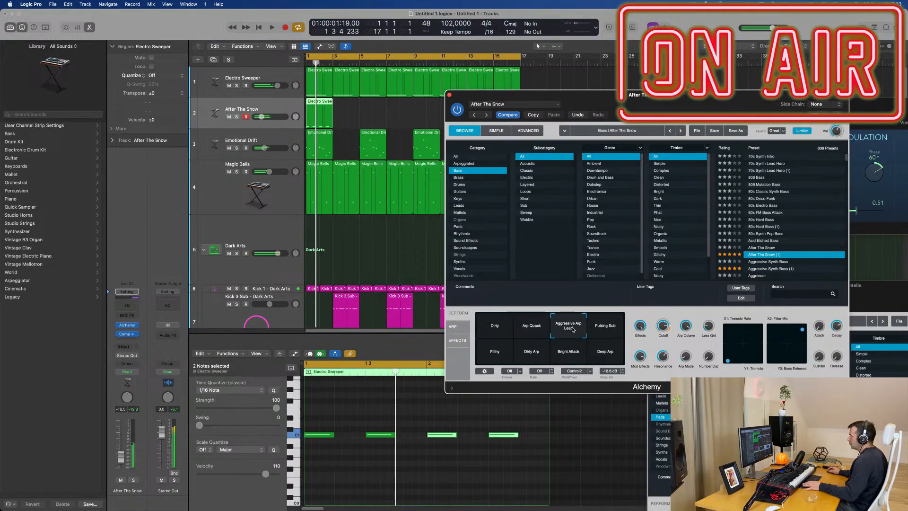
click(615, 331)
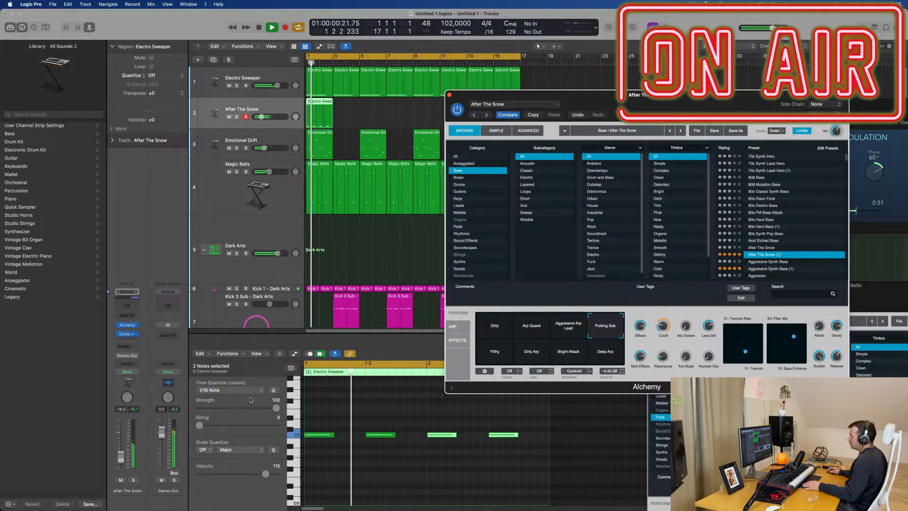
click(119, 458)
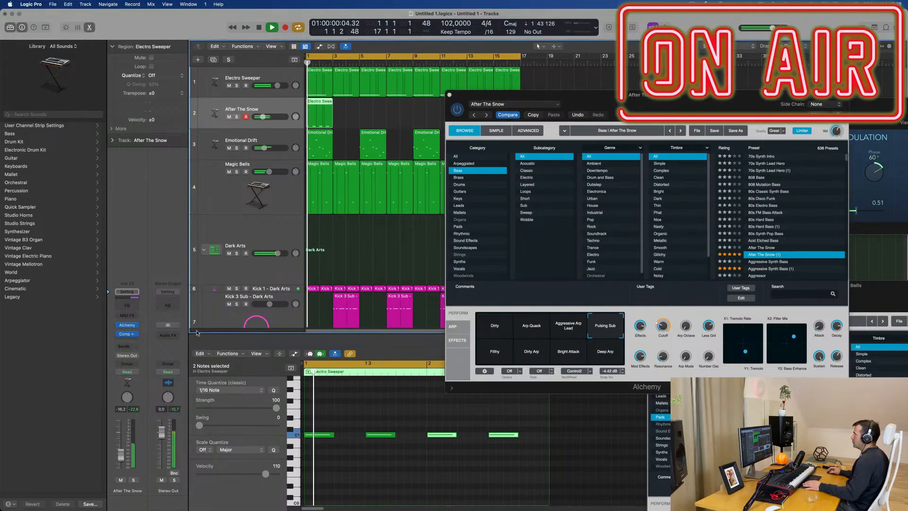
Repeat the two-bar After The Snow region seven times to fill all 16 bars, and close the Alchemy window.
drag(652, 97, 418, 249)
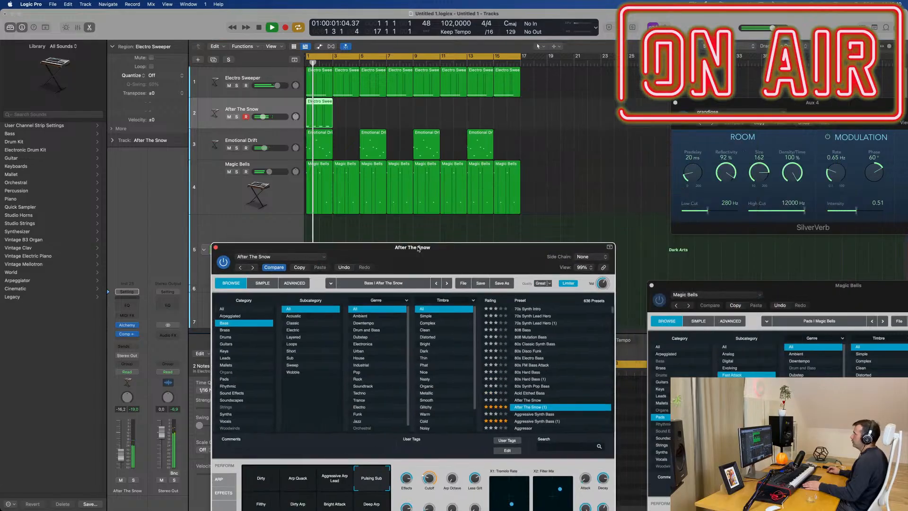
click(275, 123)
key(super+r)
key(super+r)
key(super+r)
key(super+r)
key(super+r)
key(super+r)
key(super+r)
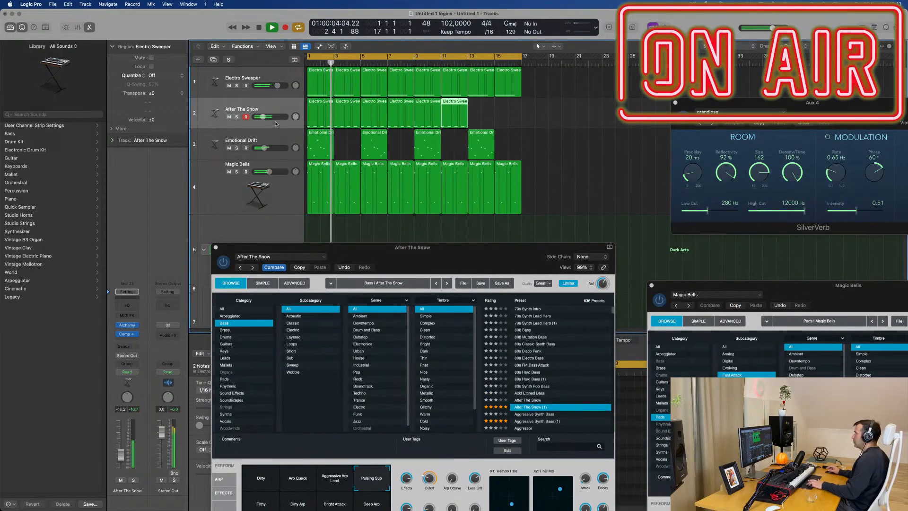
drag(481, 252, 634, 178)
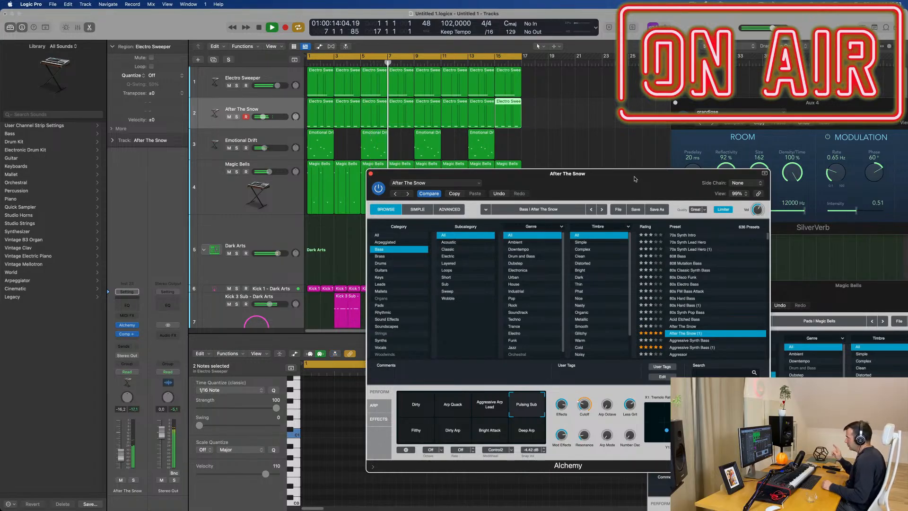
drag(635, 179, 584, 171)
click(325, 163)
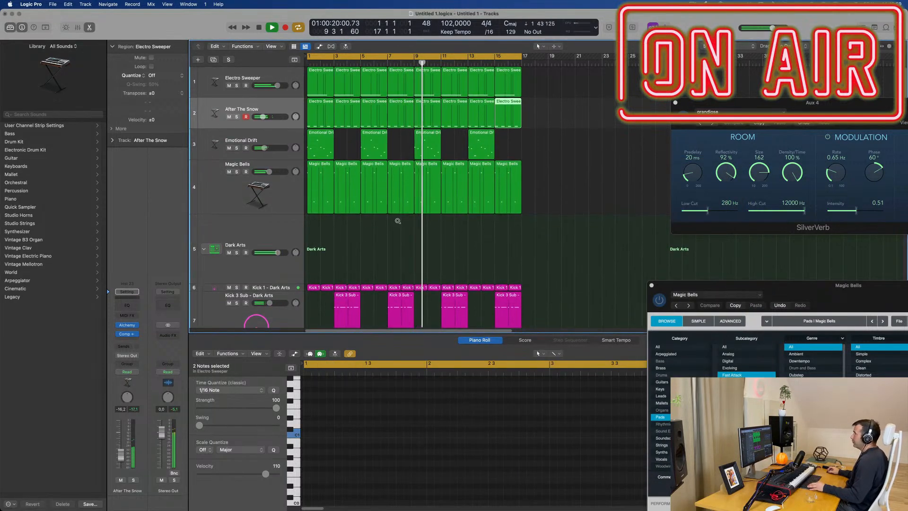
key(super+Up)
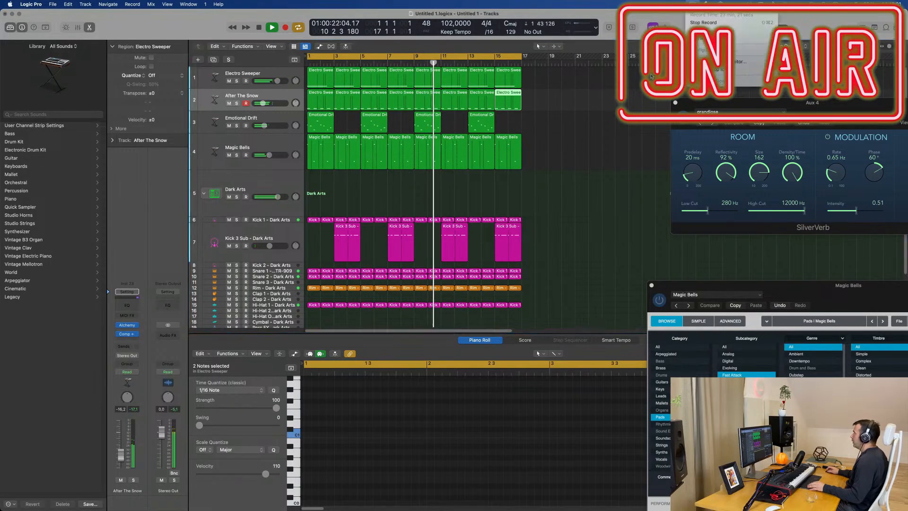
click(617, 195)
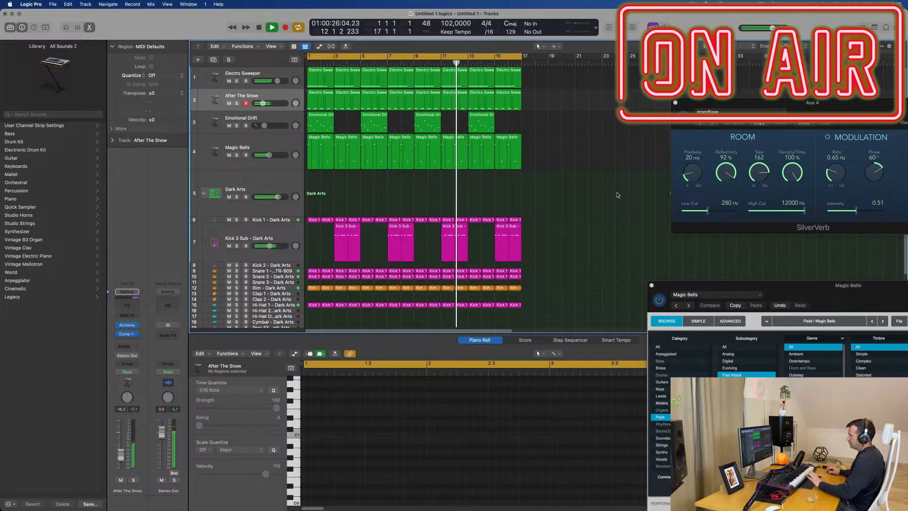
scroll(455, 191, down, 3)
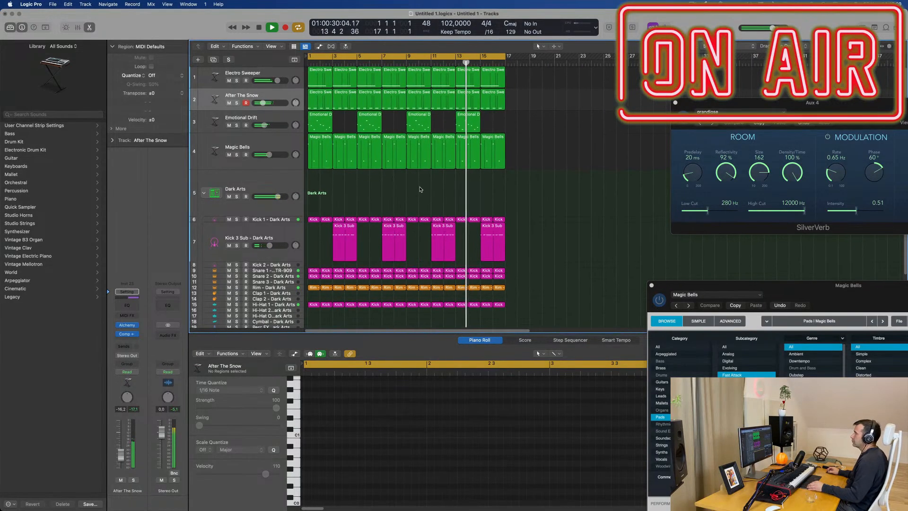
scroll(407, 208, down, 3)
scroll(414, 227, down, 2)
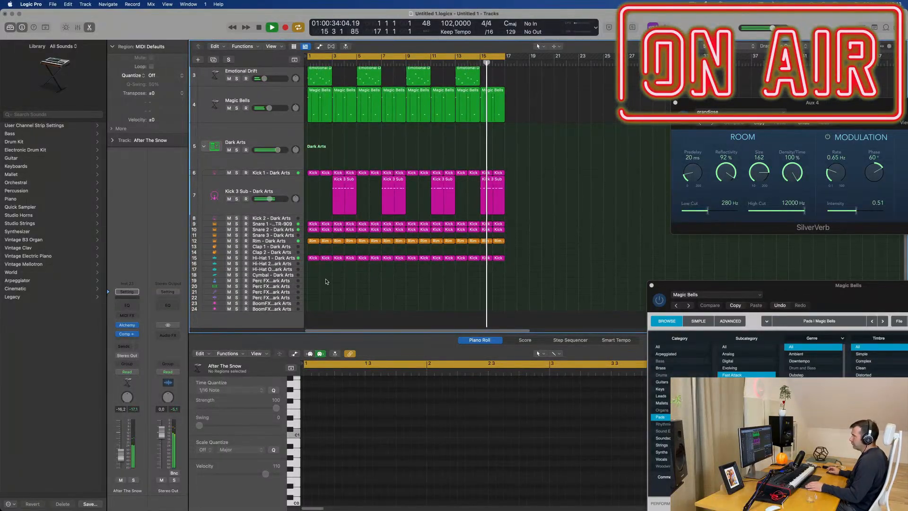
Copy the first Hi-Hat 1 region down through the percussion effect tracks, ending with it at bar 1 of Perc FX 4.
click(313, 259)
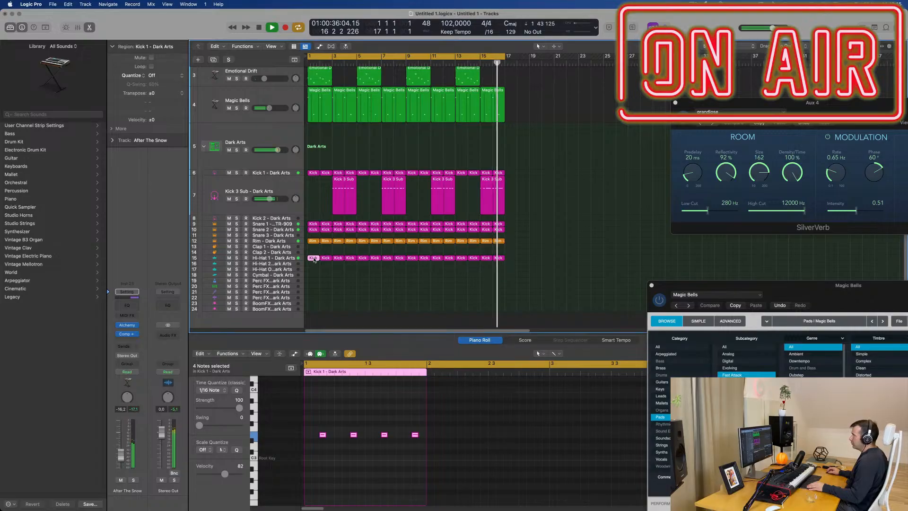
drag(313, 259, 312, 281)
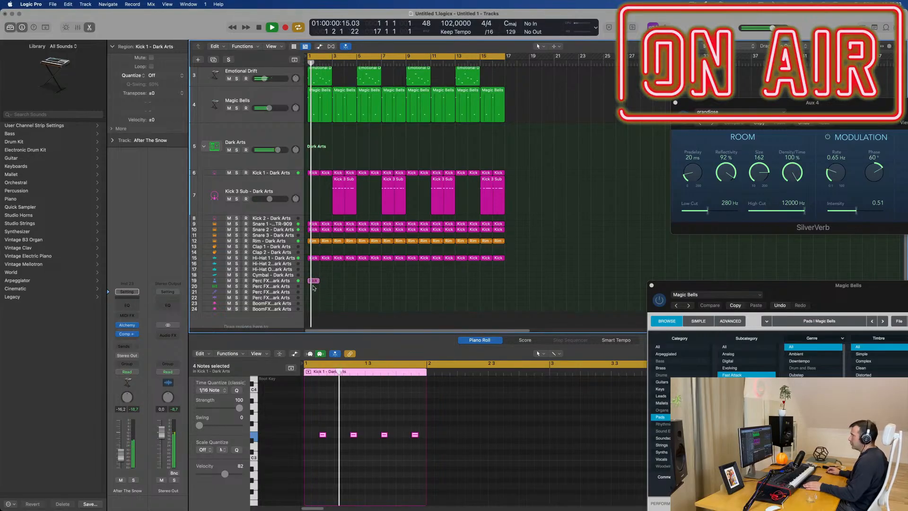
drag(313, 286, 331, 291)
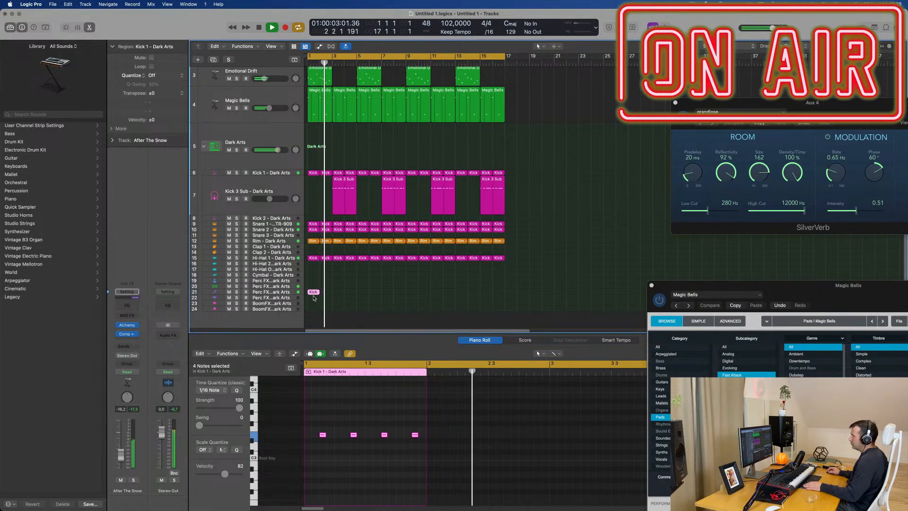
drag(314, 298, 322, 297)
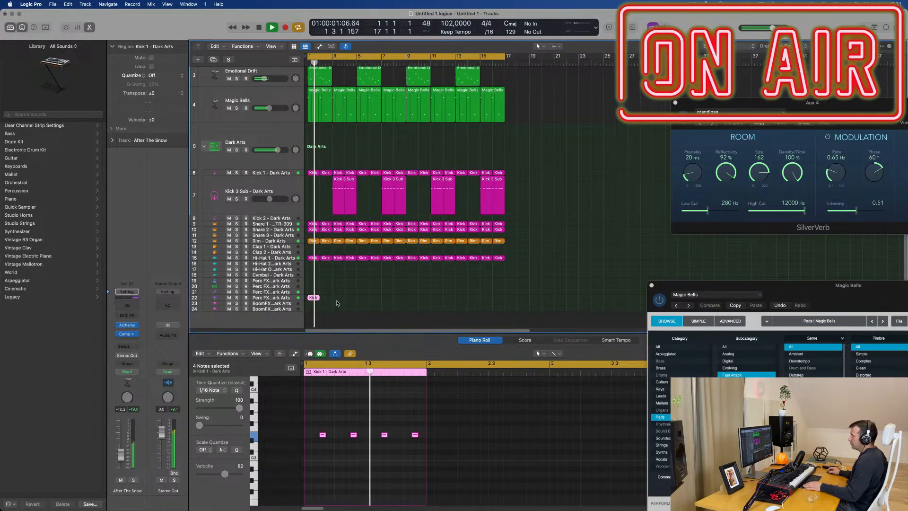
key(space)
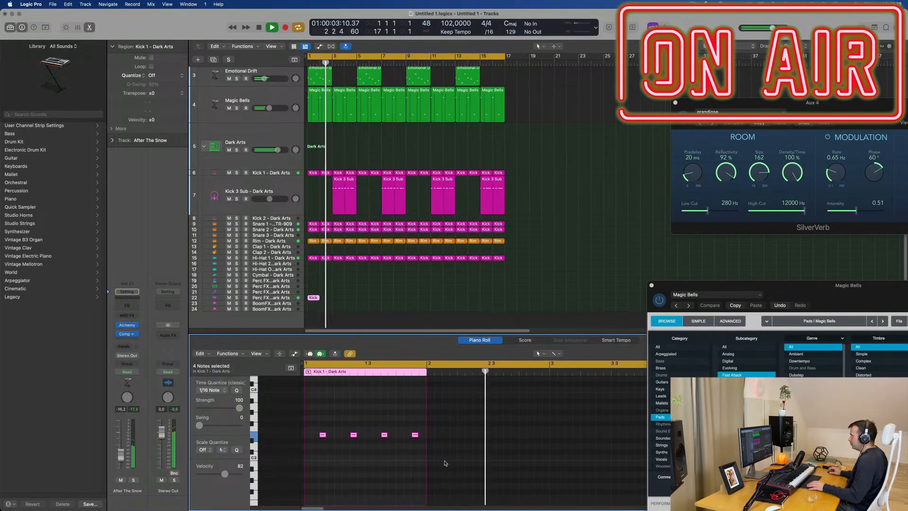
Transpose all four notes of the copied Perc FX 4 region up one octave and play the result.
click(344, 458)
key(super+a)
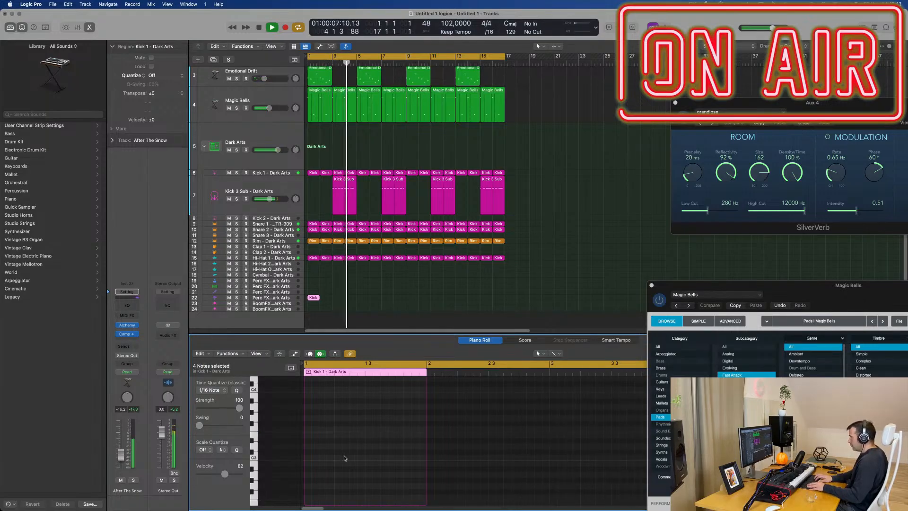
key(space)
key(space)
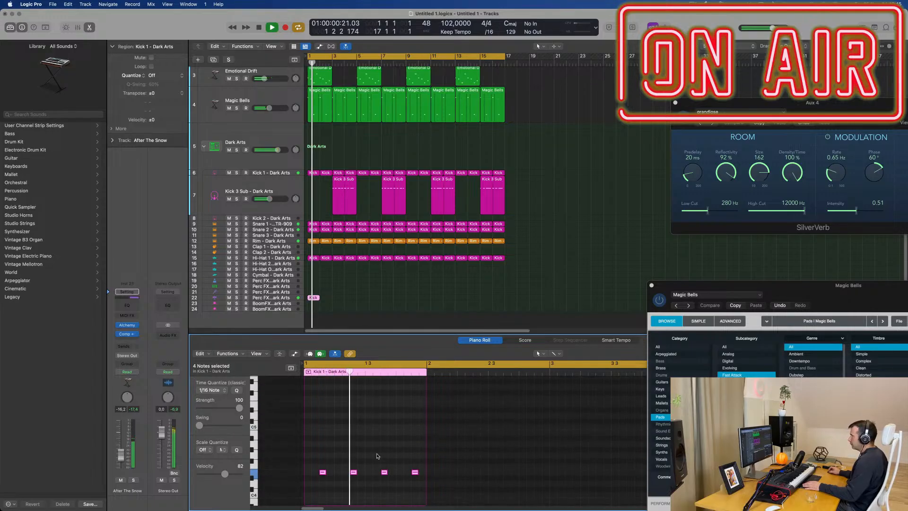
Apply a 250 Hz low cut in the Perc FX 4 track's Channel EQ and set the track volume to about -8 dB.
click(285, 299)
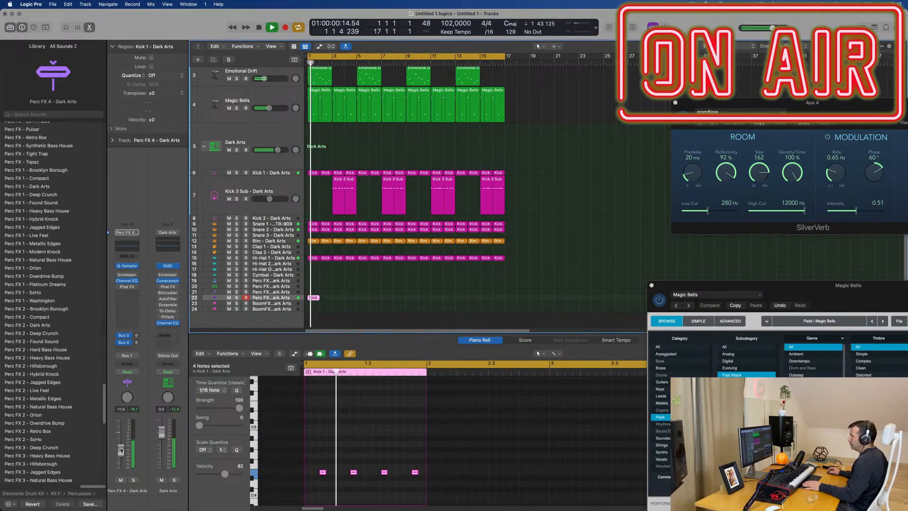
click(131, 244)
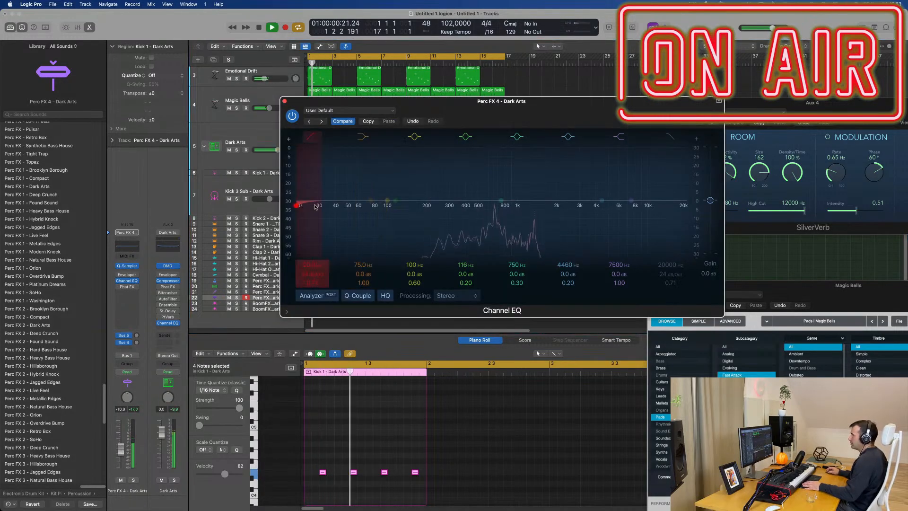
drag(315, 207, 438, 207)
click(122, 448)
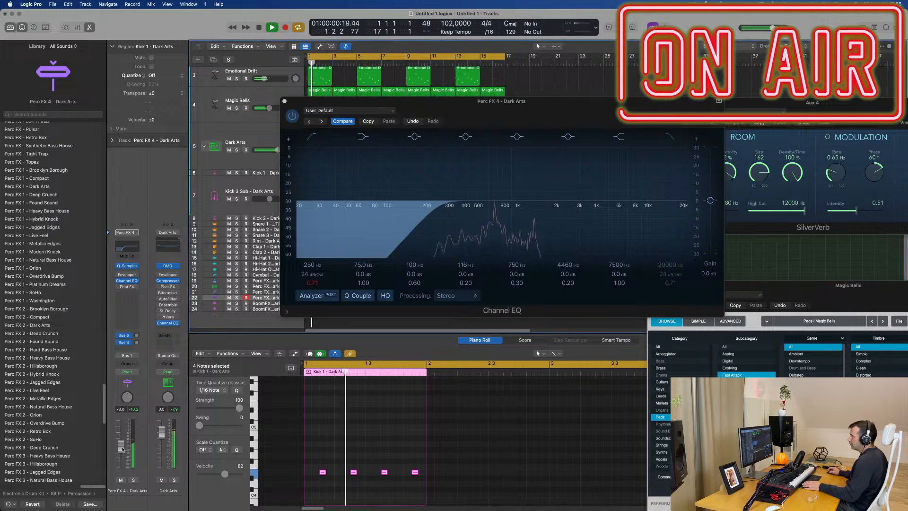
click(284, 101)
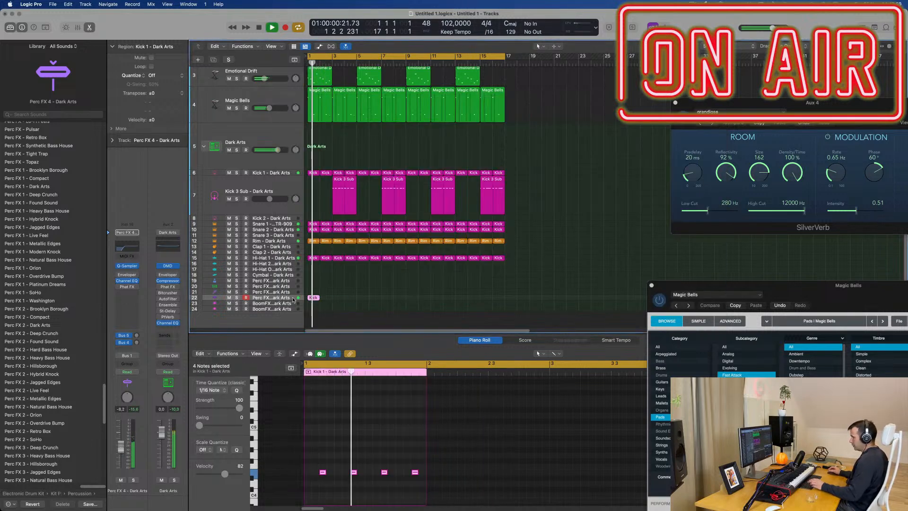
Repeat the one-bar Perc FX 4 region fifteen times to fill all 16 bars, and hide the open plug-in windows.
key(super+r)
key(super+r)
key(super+r)
key(super+r)
key(super+r)
key(super+r)
key(super+r)
key(super+r)
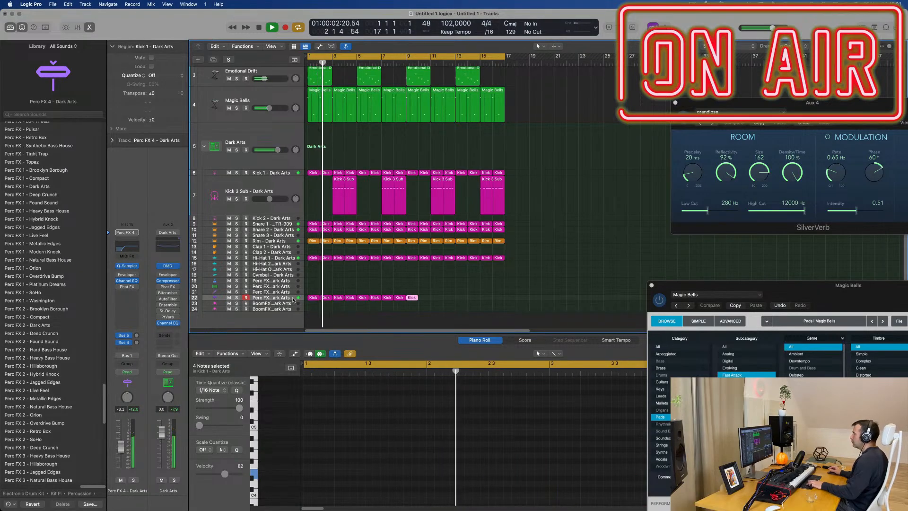
key(super+r)
key(super+r)
key(super+r)
key(super+r)
key(super+r)
key(super+r)
key(super+r)
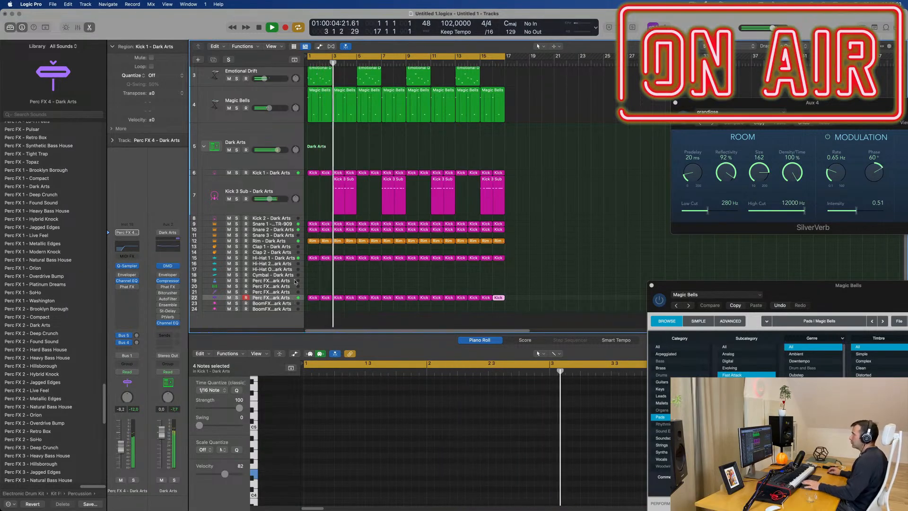
key(v)
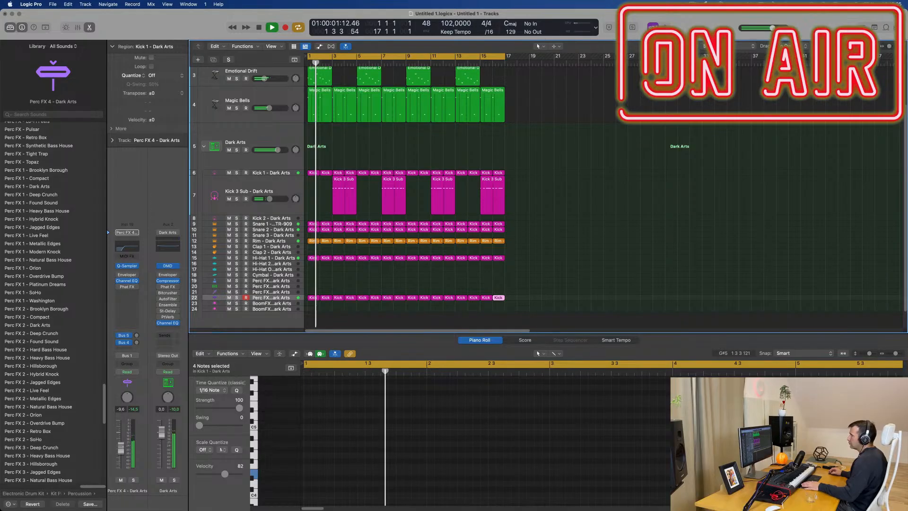
click(586, 261)
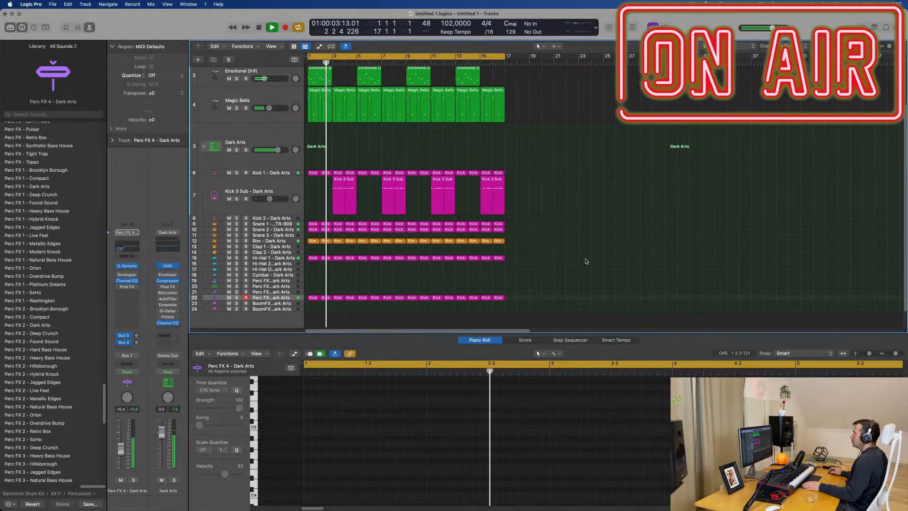
Duplicate the Magic Bells track as a new empty track with the same instrument and effects.
scroll(586, 261, up, 5)
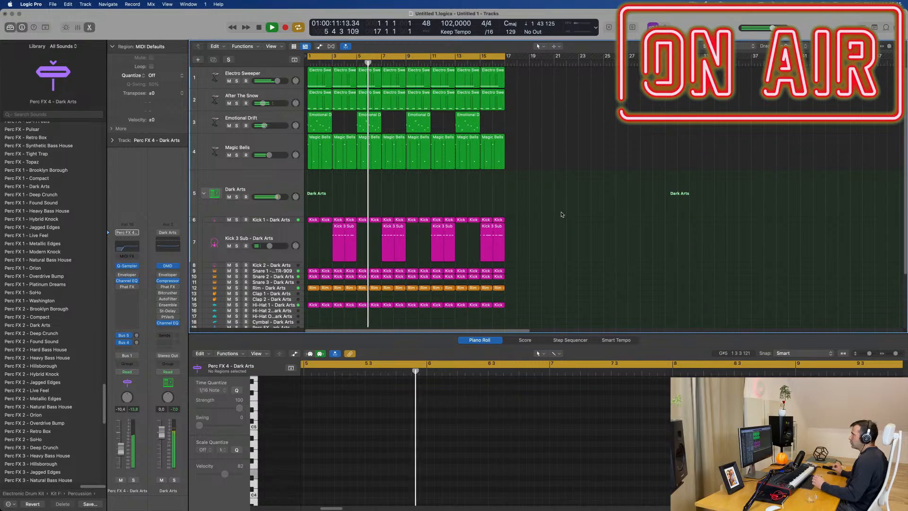
click(286, 149)
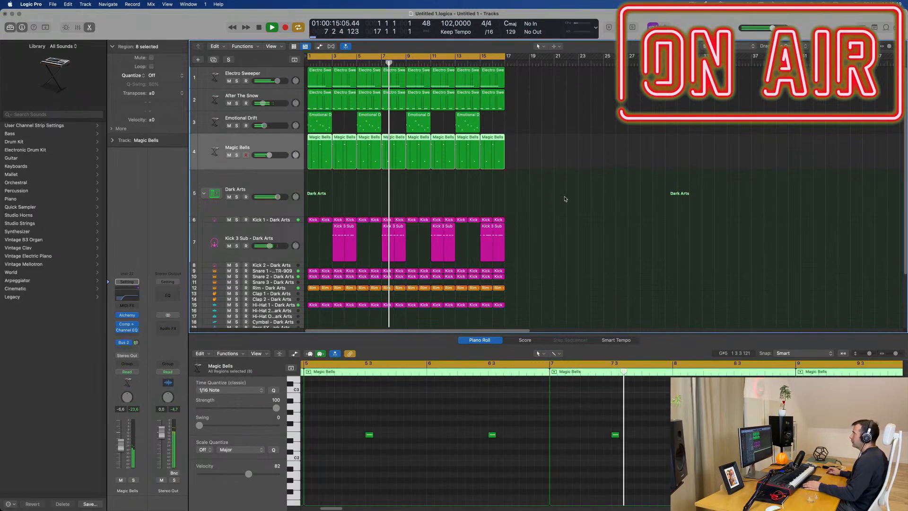
key(super+d)
Repeat all regions three times to fill 64 bars and extend the cycle range to bar 65.
key(super+a)
key(super+r)
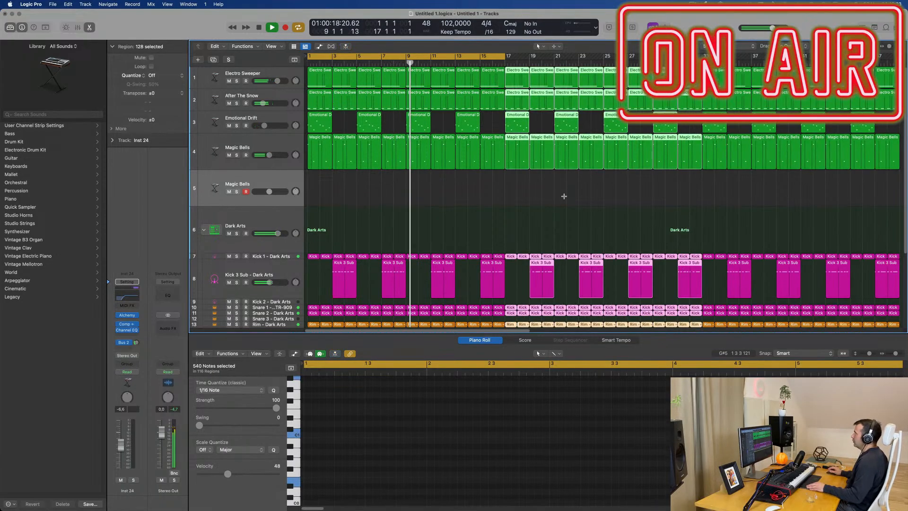
key(super+Left)
key(super+Left)
key(super+Left)
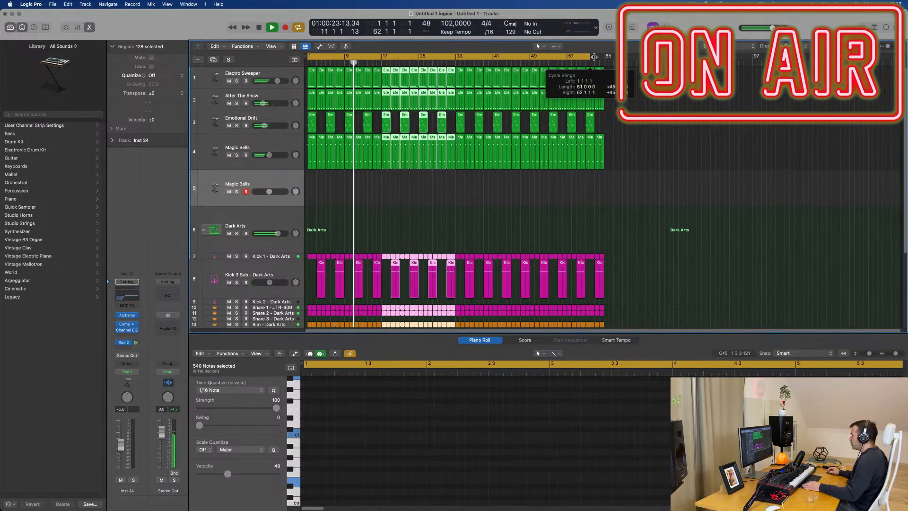
Load the Soundscapes preset Aquatic Strumming in the duplicated track's Alchemy instrument.
click(280, 188)
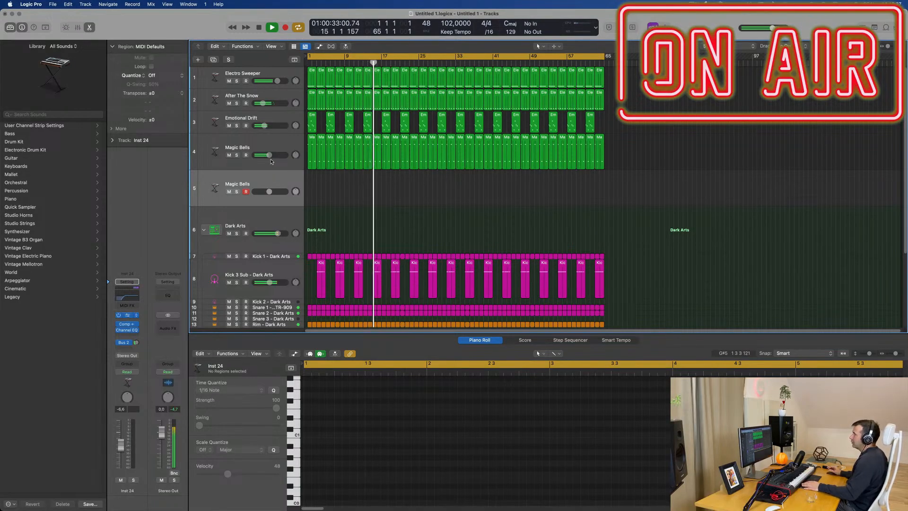
key(v)
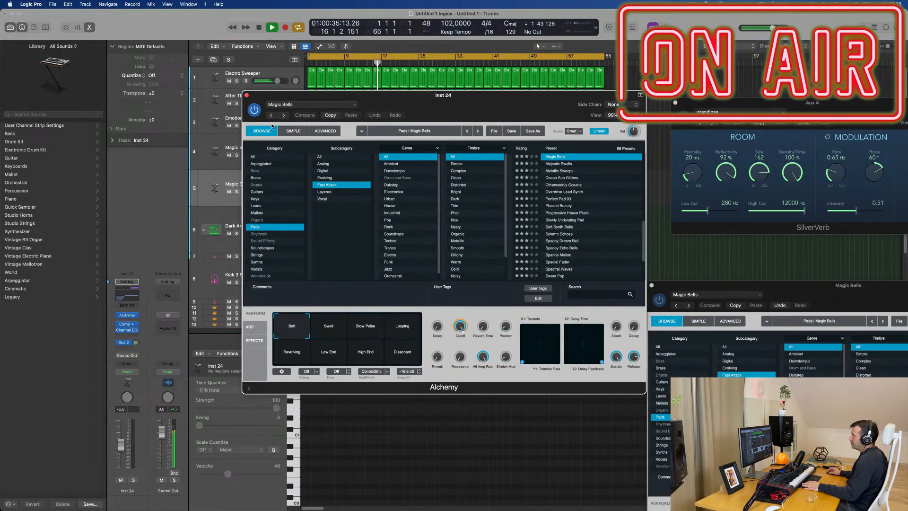
click(266, 249)
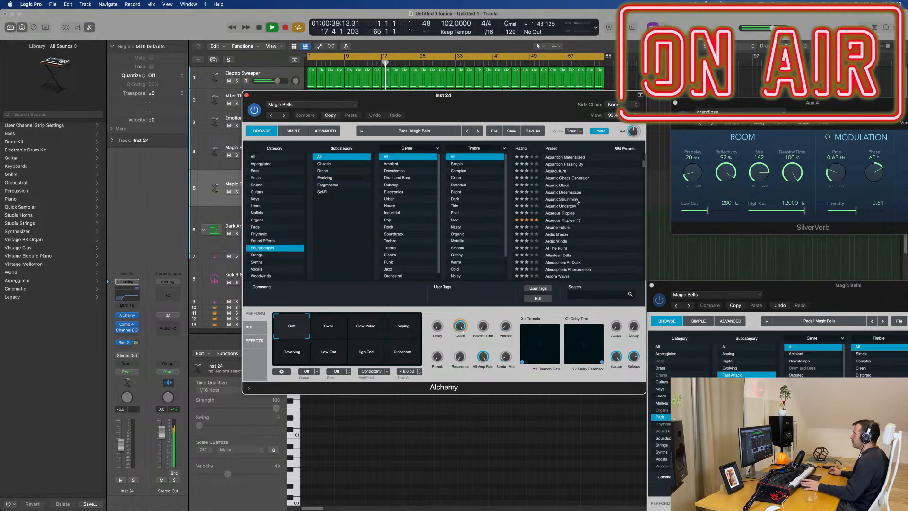
click(567, 200)
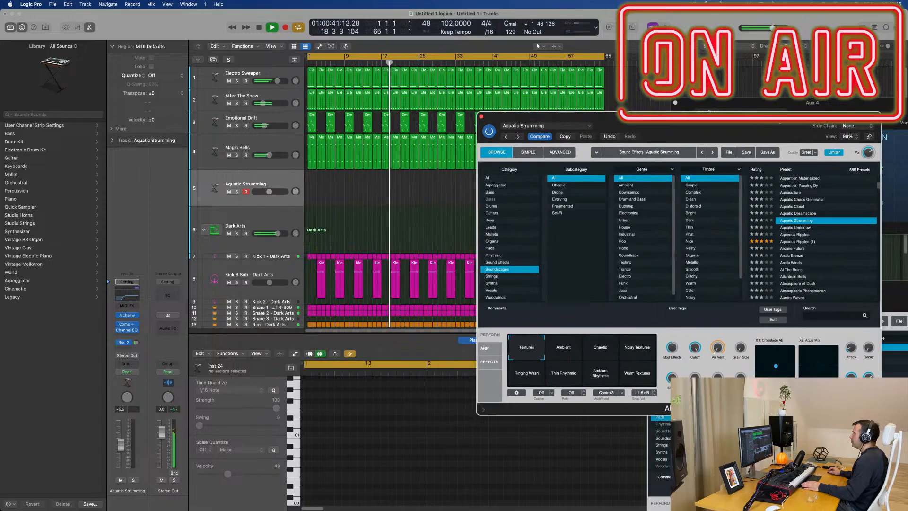
Copy the first Electro Sweeper region to the Aquatic Strumming track and extend both the region and its note to eight bars.
click(313, 71)
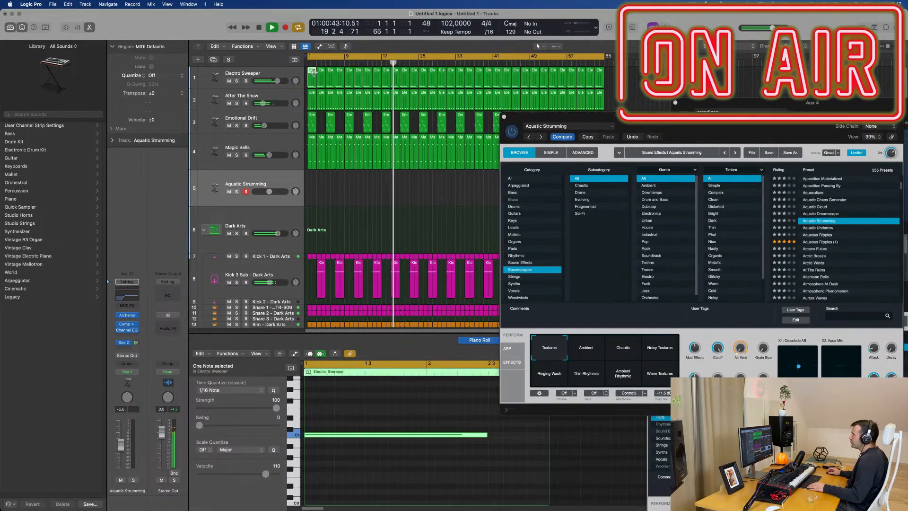
drag(313, 71, 342, 202)
click(311, 179)
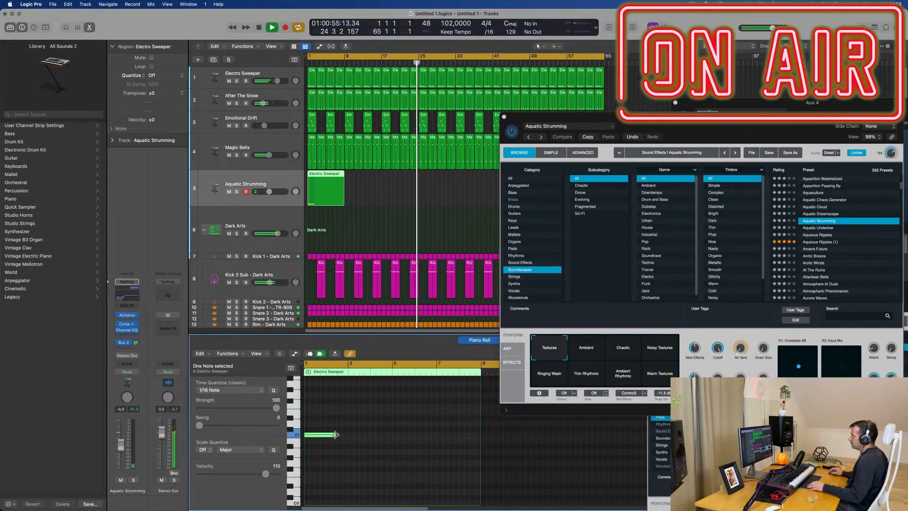
drag(334, 434, 480, 434)
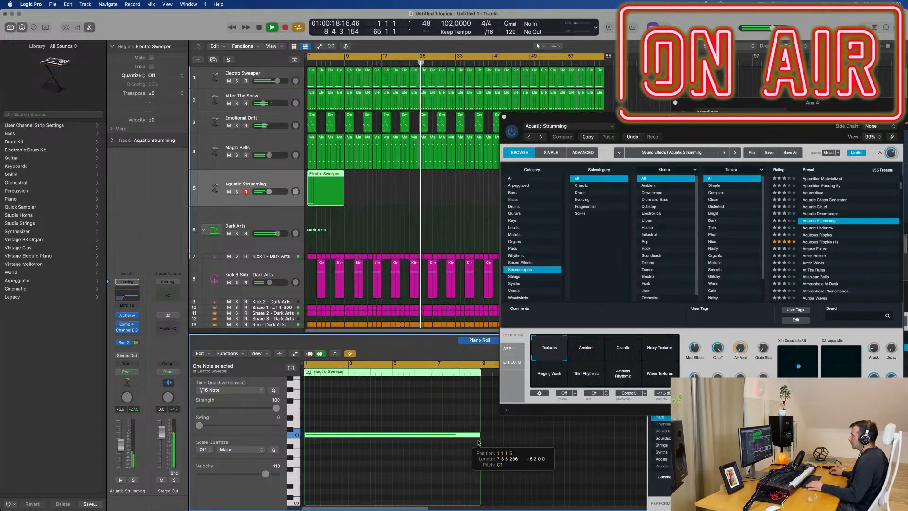
Set the Aquatic Strumming track's volume to about -5.7 dB and its Bus 2 reverb send to about -10.8 dB.
drag(754, 121, 658, 86)
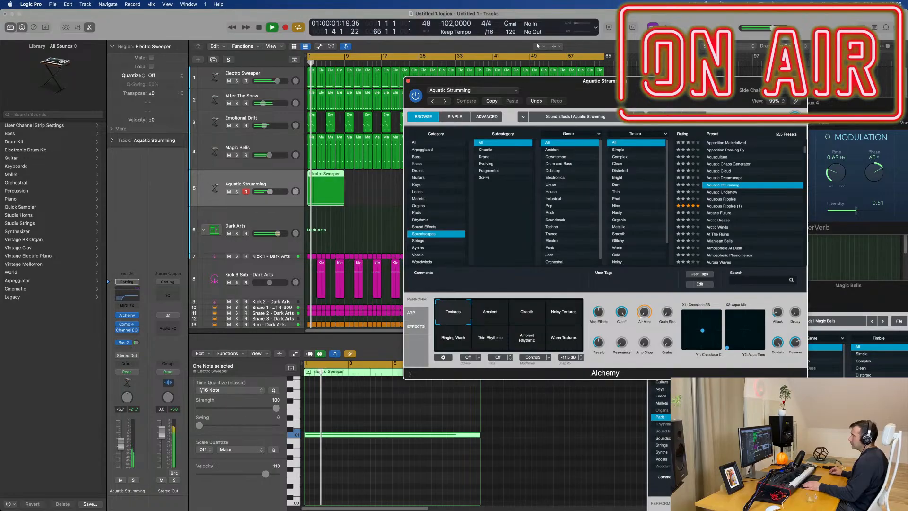
drag(120, 451, 119, 448)
click(137, 342)
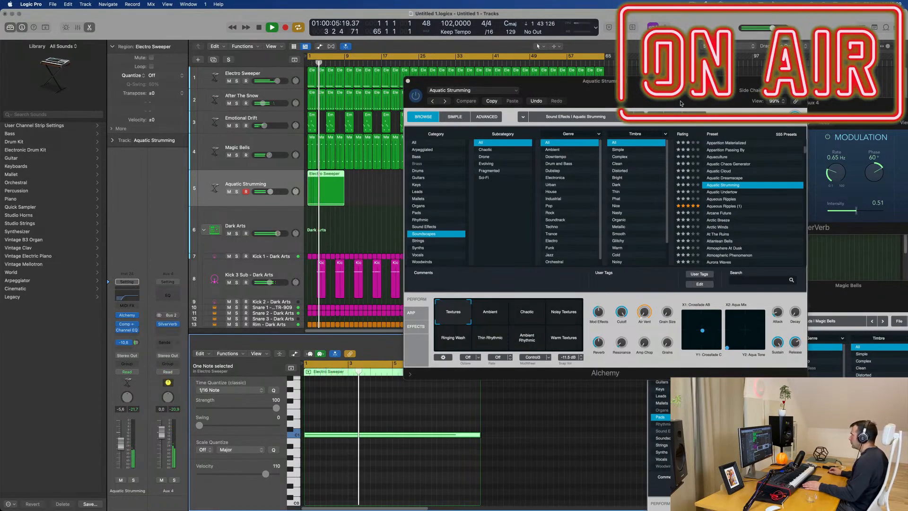
drag(520, 80, 505, 108)
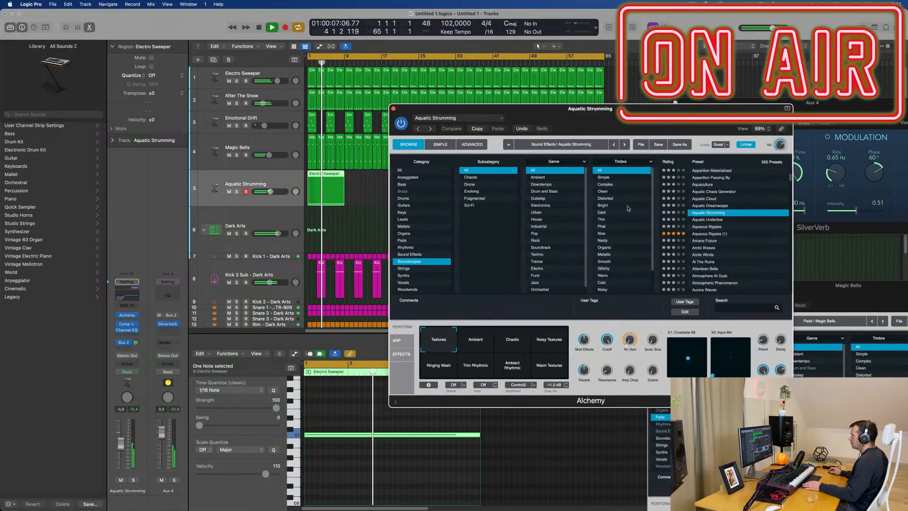
Audition Aquatic Strumming's Ambient, Chaotic and Noisy Textures variations, choose Ringing Wash, and set the track volume to -8.2 dB.
click(486, 339)
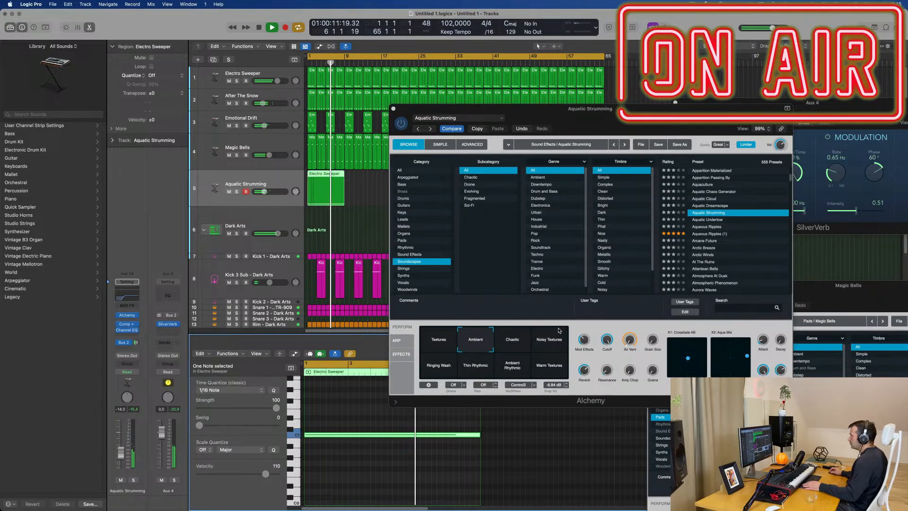
click(507, 349)
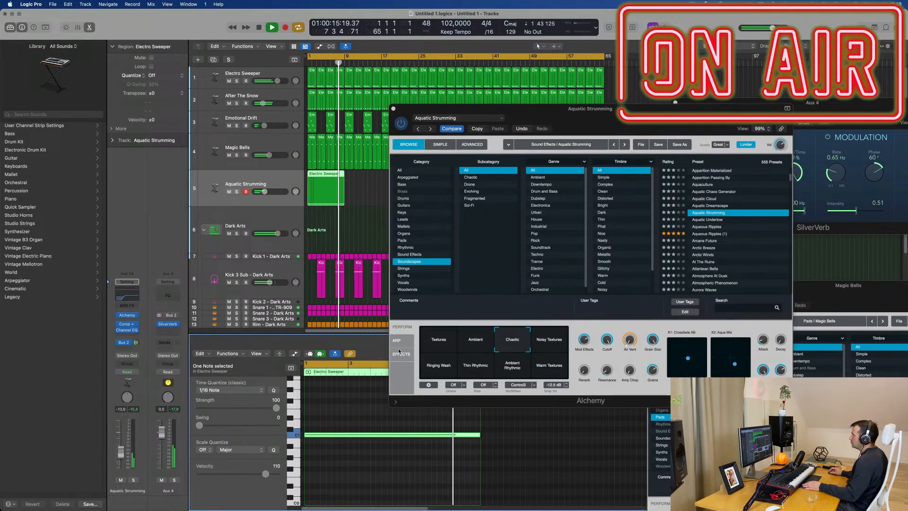
click(556, 347)
key(Return)
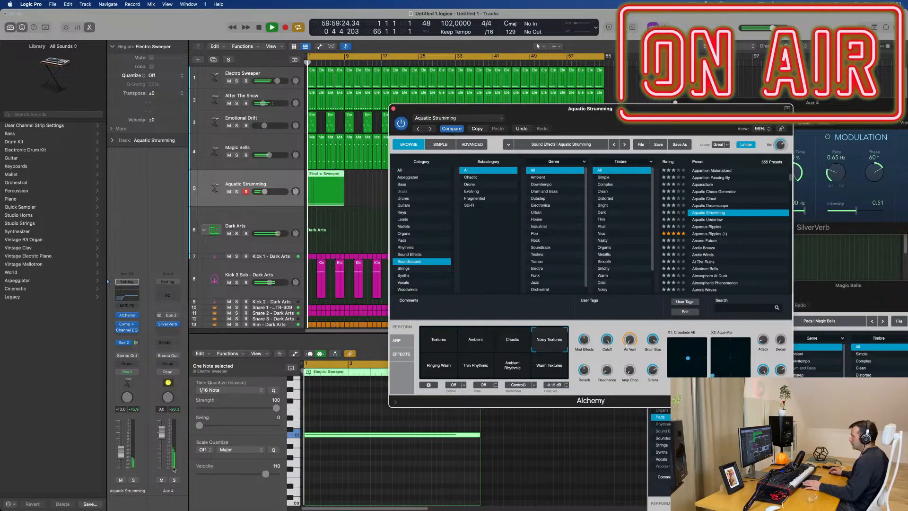
click(122, 453)
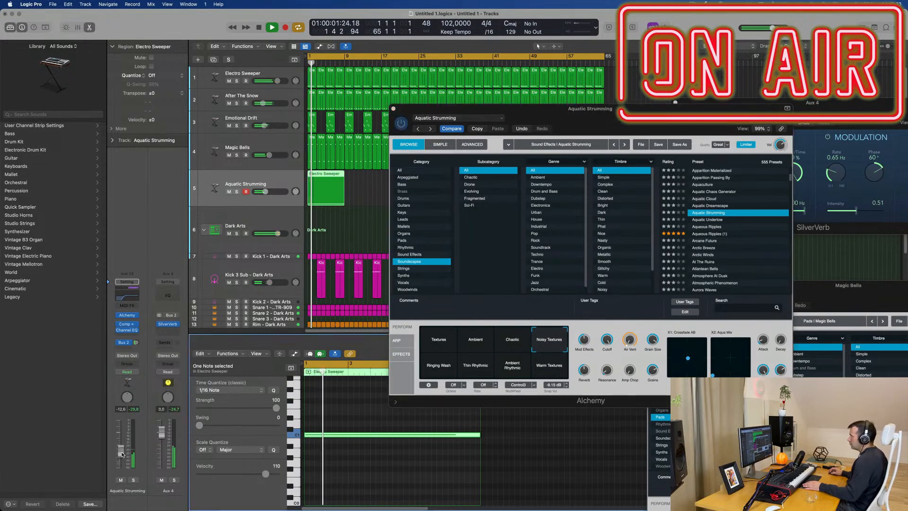
click(444, 373)
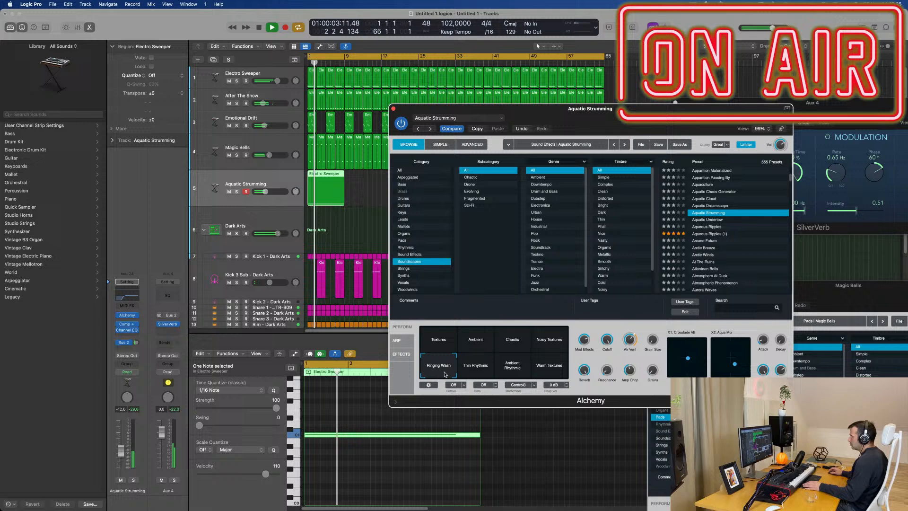
key(space)
click(122, 448)
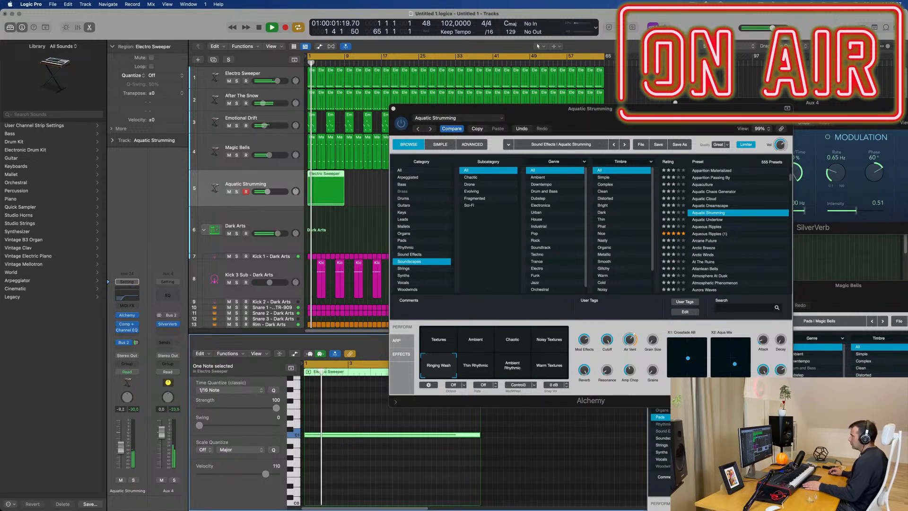
Audition Aquatic Strumming's Thin Rhythmic and Ambient Rhythmic variations, soloed and in the mix, and choose Ambient Rhythmic.
click(135, 480)
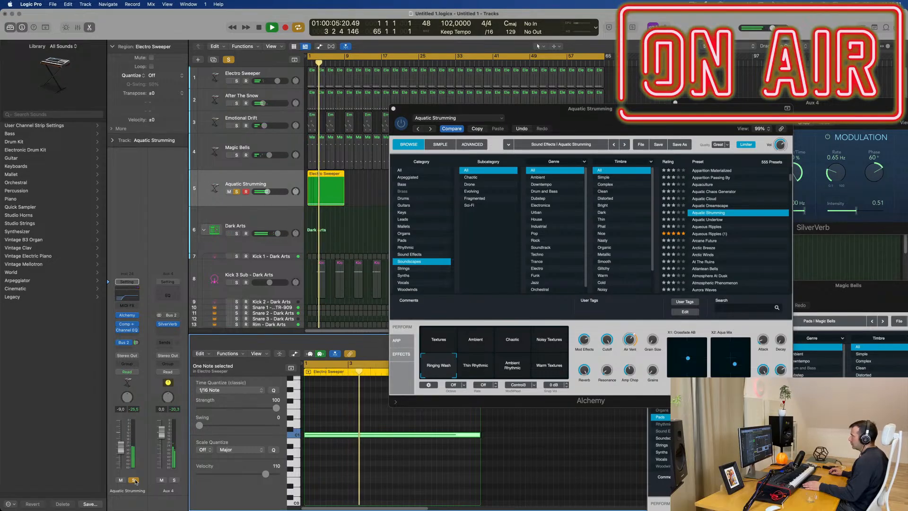
click(135, 480)
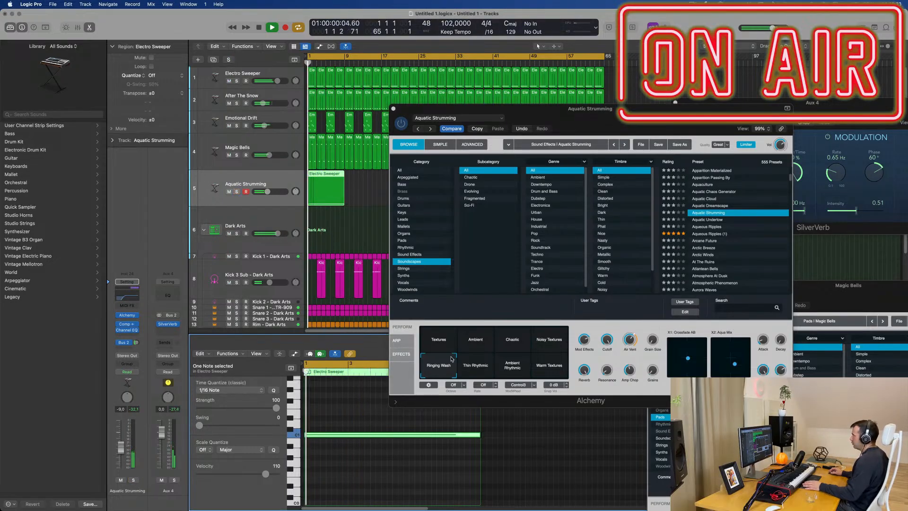
click(479, 368)
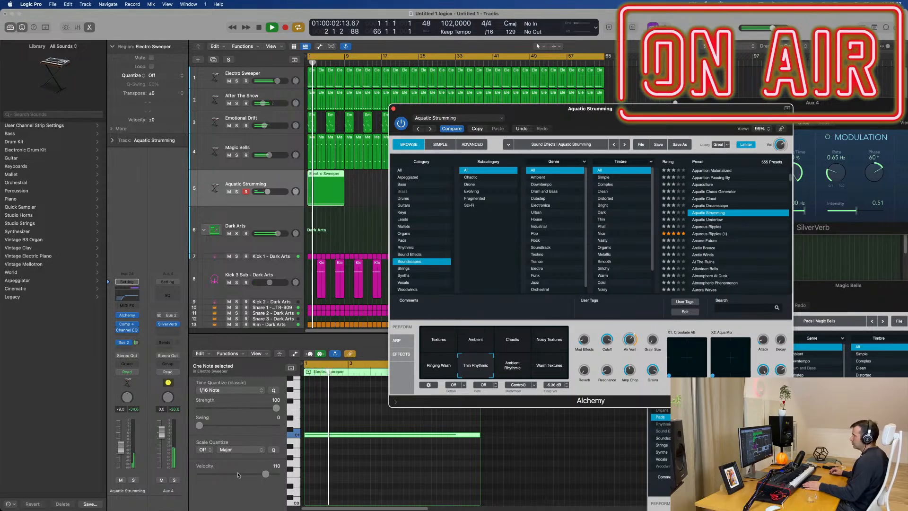
click(513, 372)
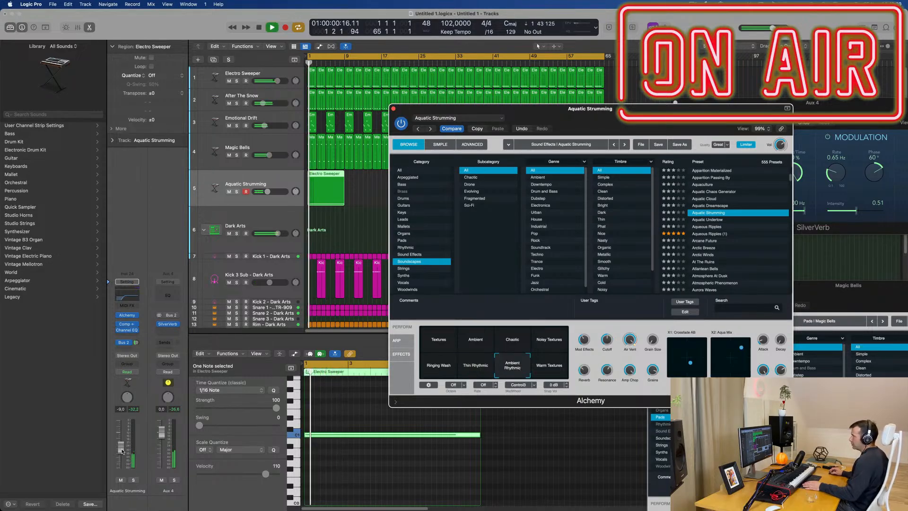
click(134, 479)
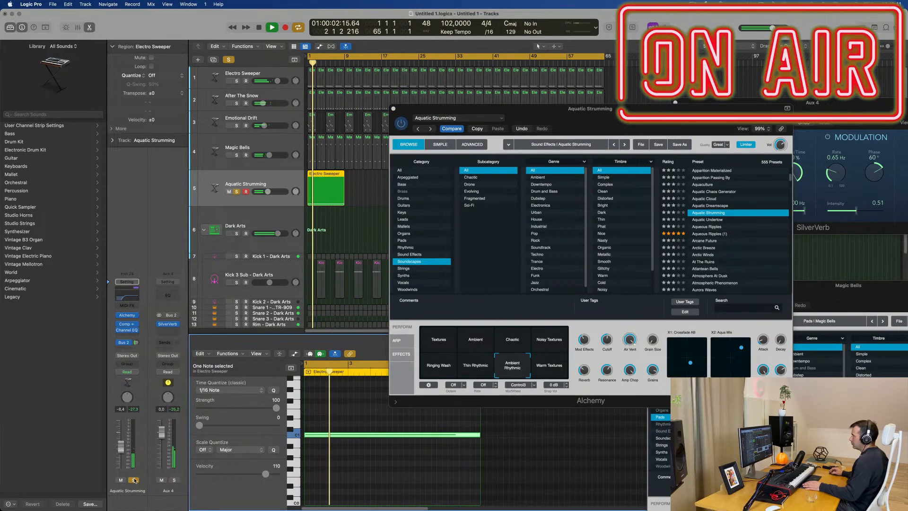
click(134, 480)
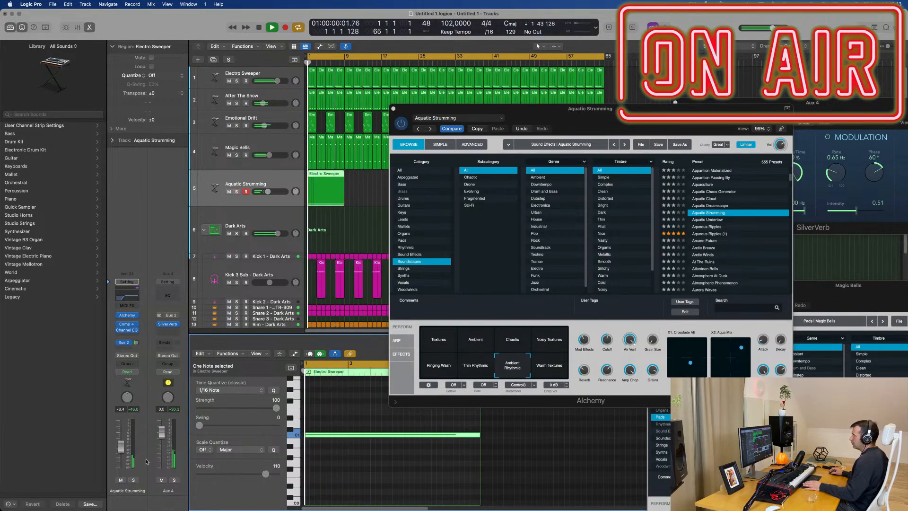
Lower the Aquatic Strumming track's volume to -10.0 dB while playing from the start, and close its Alchemy window.
mouse_move(591, 108)
mouse_down()
mouse_move(571, 118)
mouse_move(638, 121)
mouse_move(598, 109)
mouse_up()
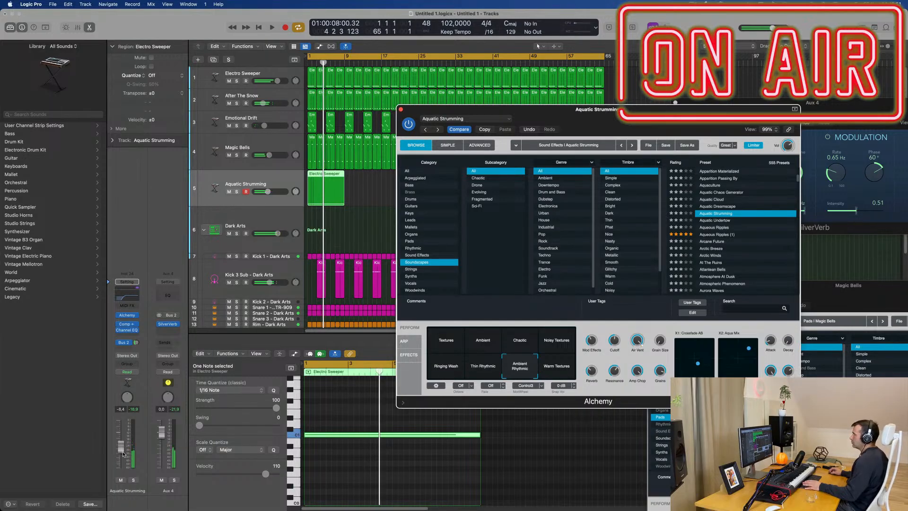
key(Return)
key(space)
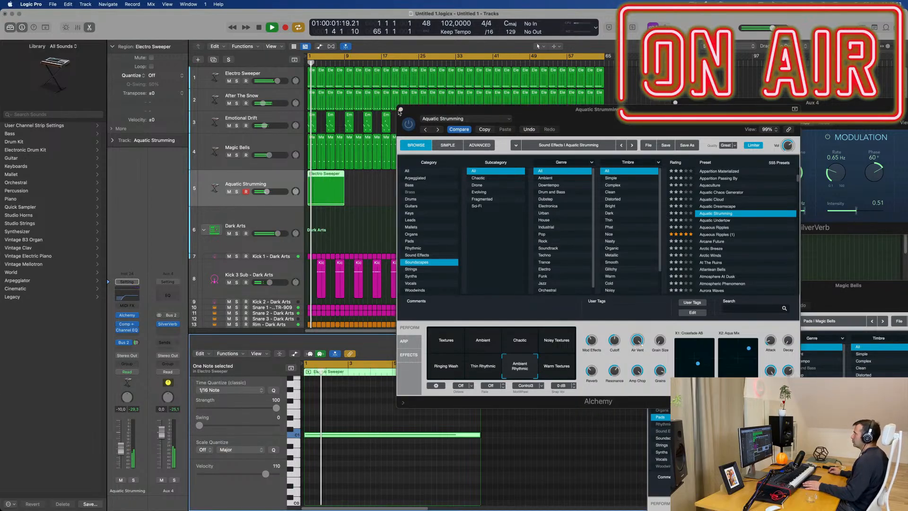
click(400, 109)
Repeat the eight-bar Aquatic Strumming region seven times so it fills all 64 bars.
click(318, 197)
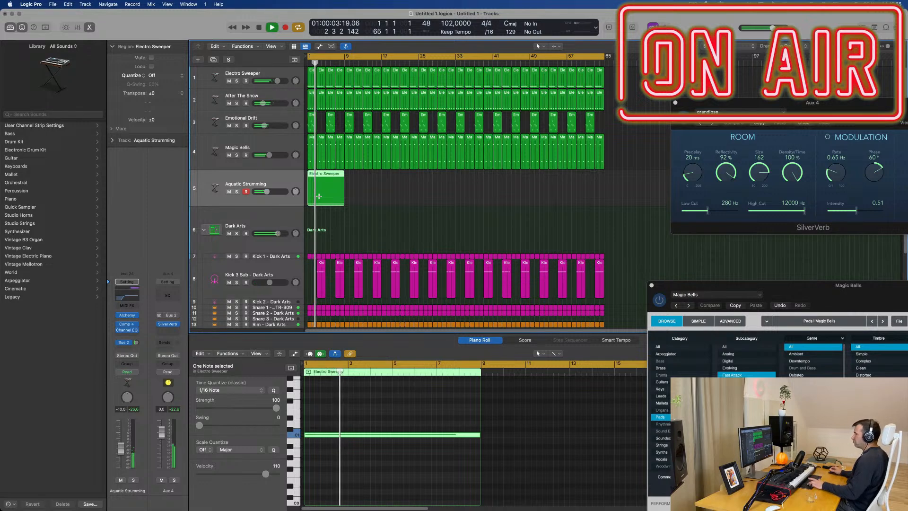
key(super+r)
key(super+r)
key(super+r)
key(super+r)
key(super+r)
key(super+r)
key(super+r)
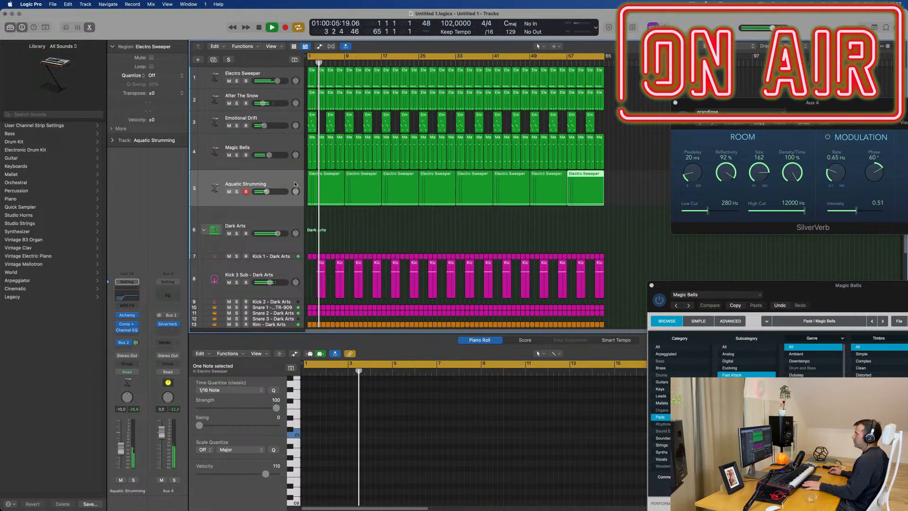
Duplicate the Aquatic Strumming track with its settings and copy the first eight-bar region onto the new track.
click(295, 184)
key(space)
click(213, 60)
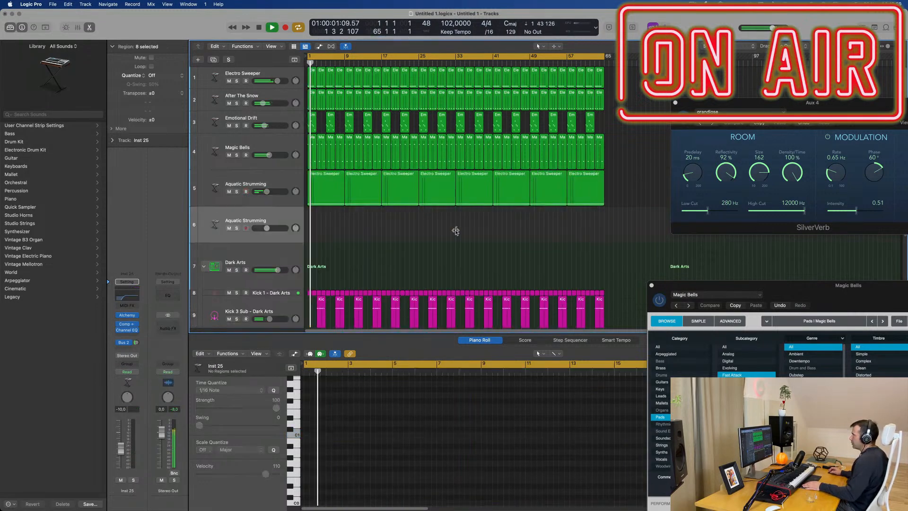
drag(320, 185, 326, 218)
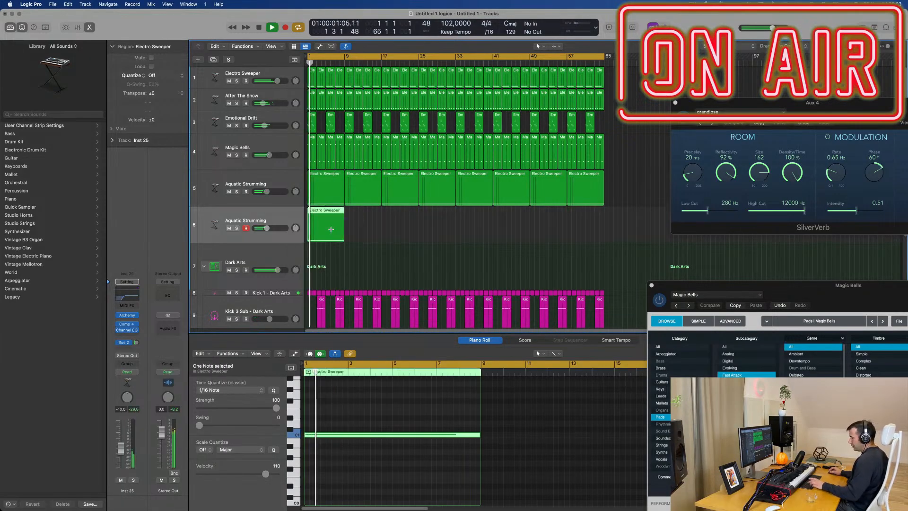
Repeat the copied region seven times across the duplicated track so it fills 64 bars.
key(super+r)
key(super+r)
key(super+r)
key(super+r)
key(super+r)
key(super+r)
key(super+r)
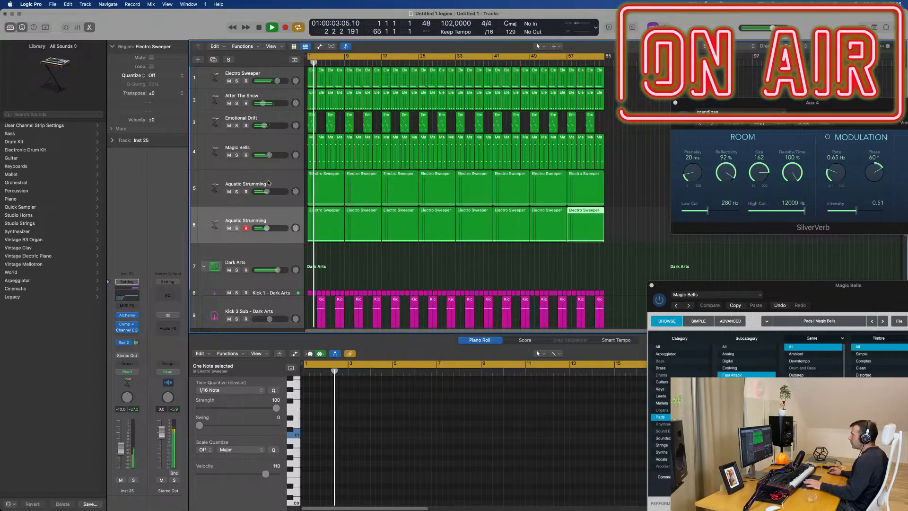
Mute the original Aquatic Strumming track and open the duplicated track's Alchemy instrument.
click(228, 191)
key(Return)
click(208, 234)
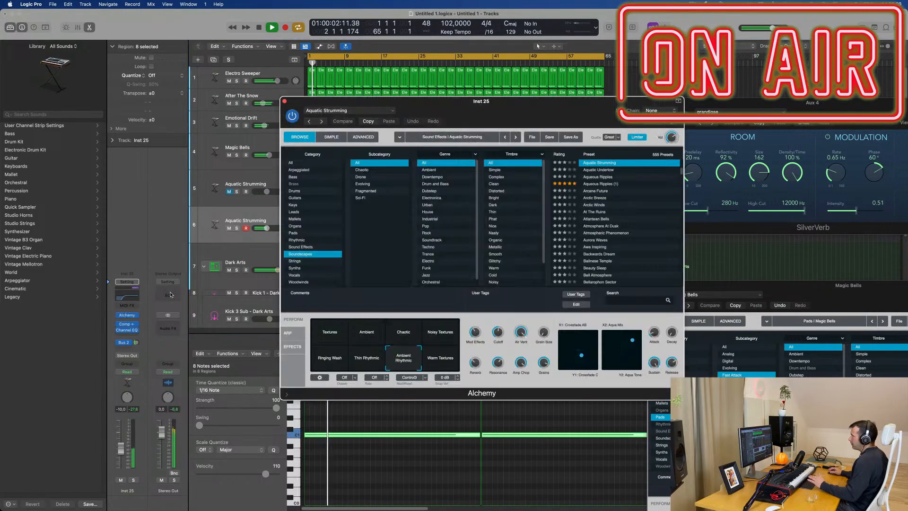
drag(546, 108, 520, 114)
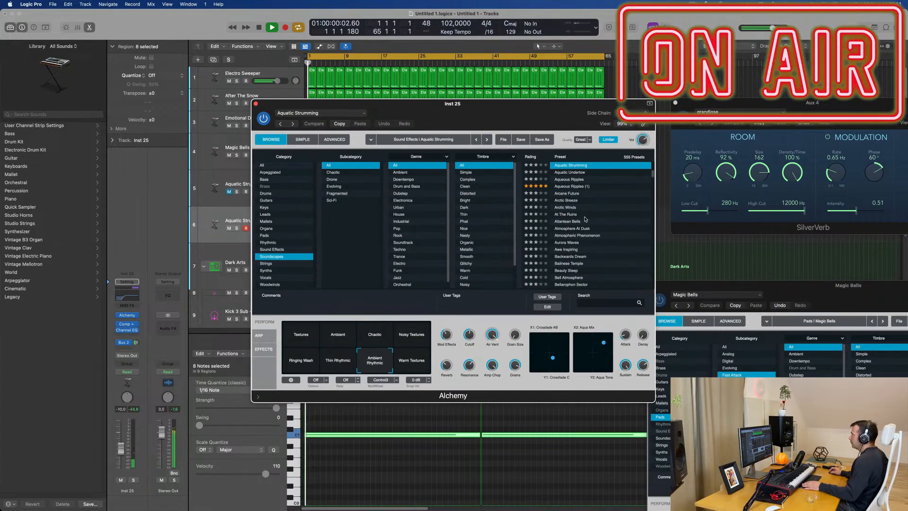
Try the Atlantean Bells preset on the duplicated track at -3.6 dB, soloed and in the mix.
click(567, 222)
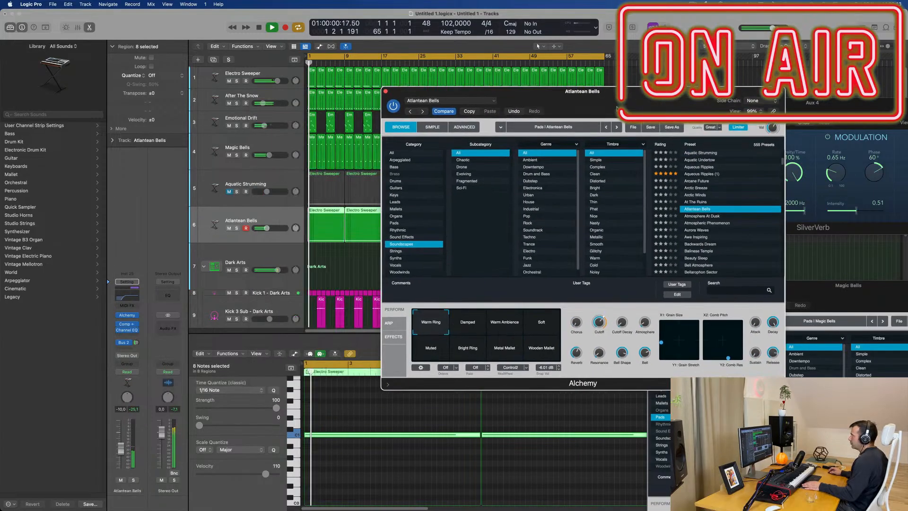
drag(267, 228, 273, 228)
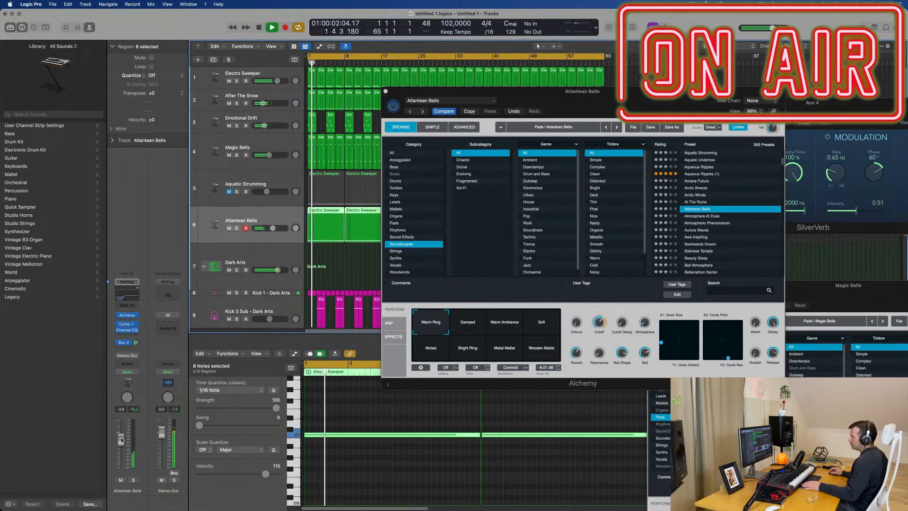
click(134, 479)
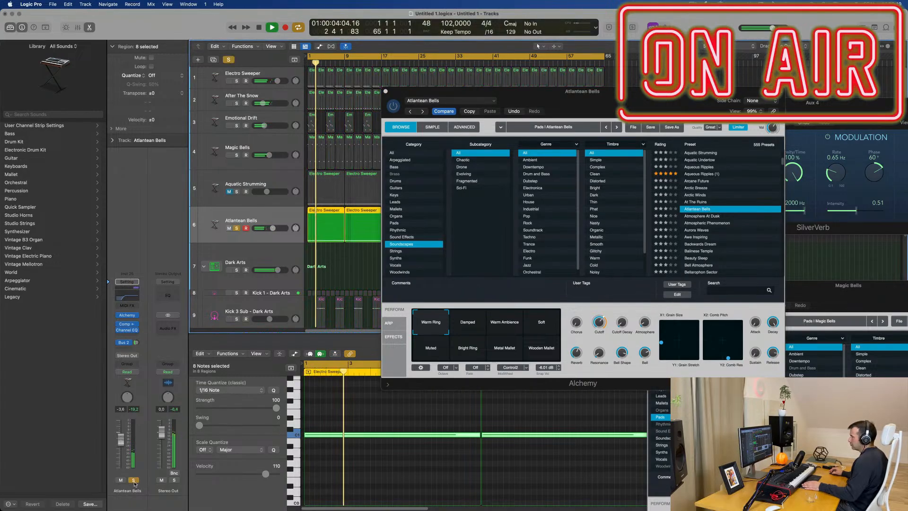
click(134, 479)
key(Return)
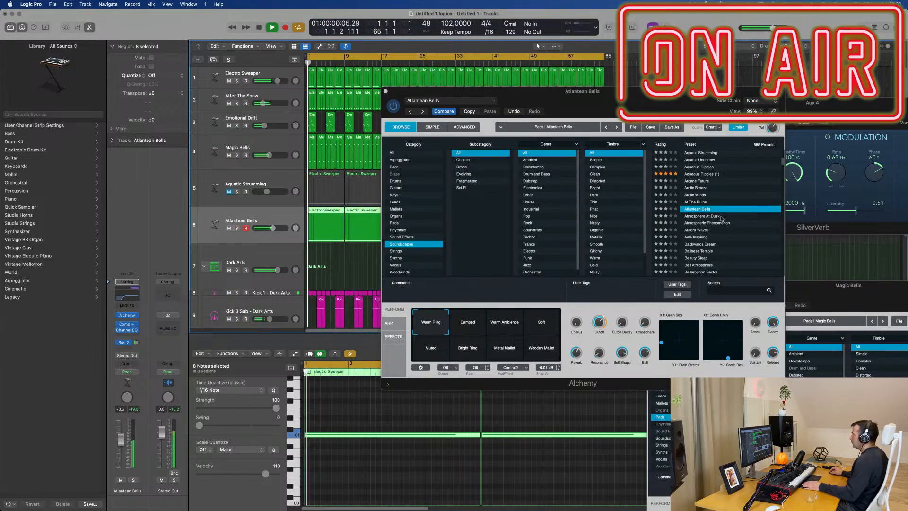
Load the Soundscapes preset Atmosphere At Dusk on the duplicated track and set the track volume to -3.3 dB.
click(718, 218)
click(718, 216)
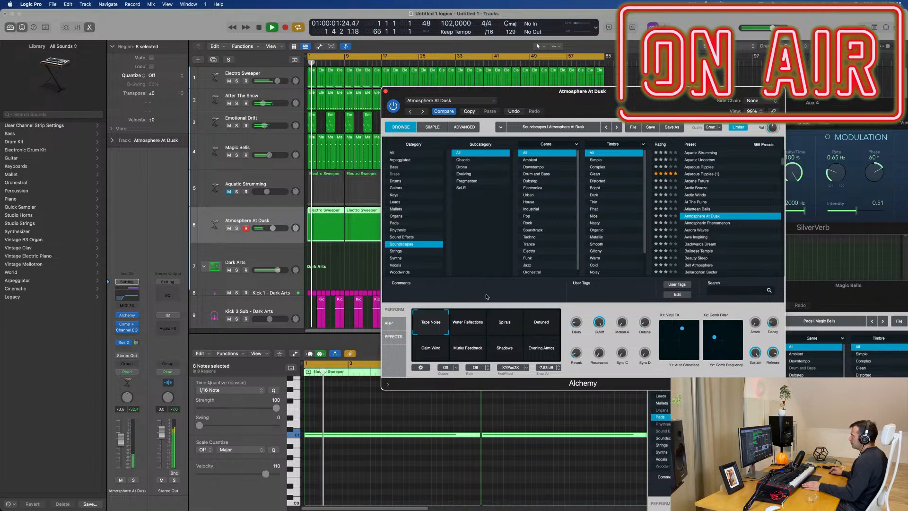
click(121, 439)
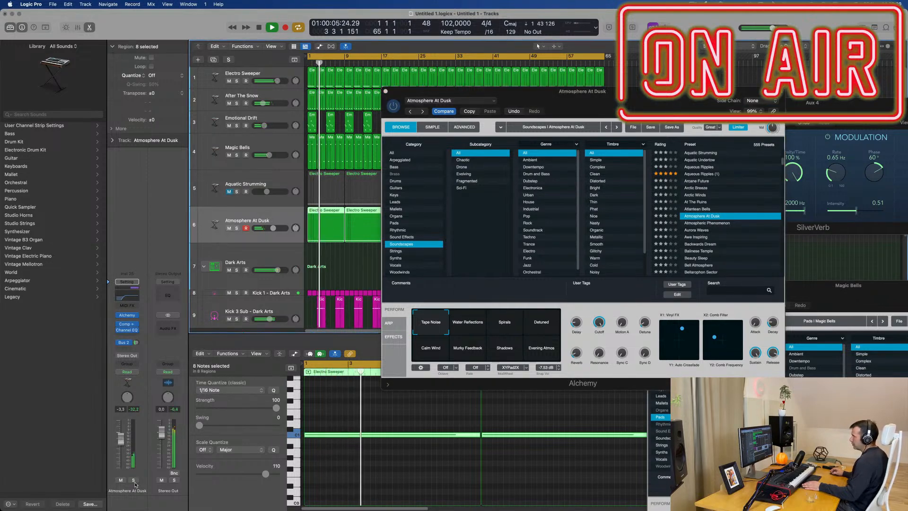
key(Return)
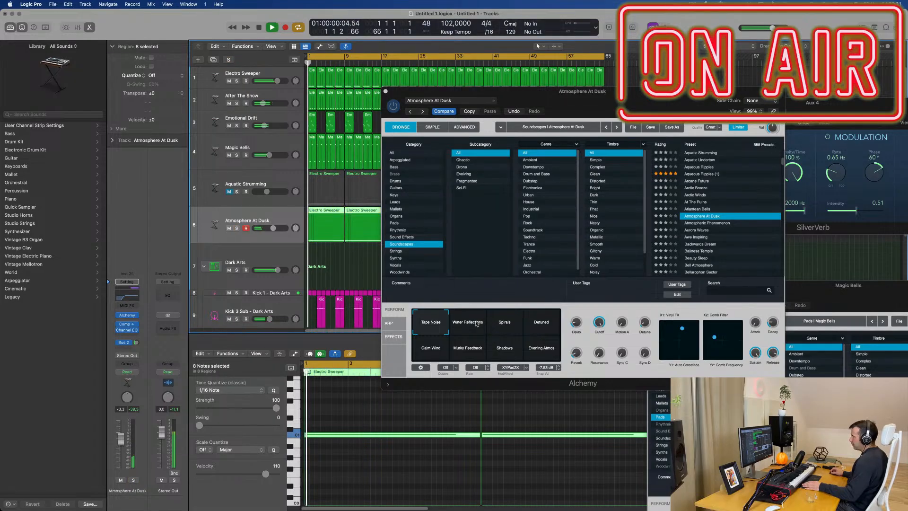
Audition Atmosphere At Dusk's Water Reflections, Spirals and Detuned variations with the track volume at -1.8 dB, soloed and in the mix.
click(477, 324)
click(506, 323)
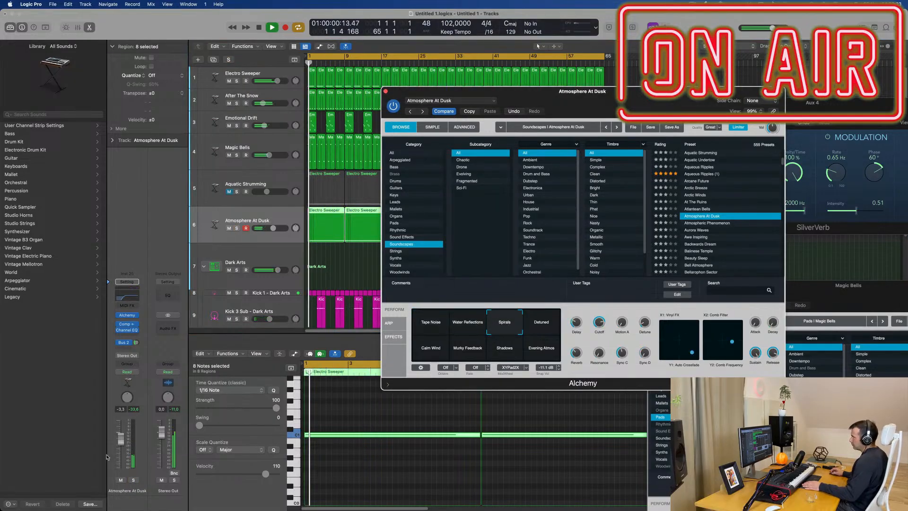
click(134, 479)
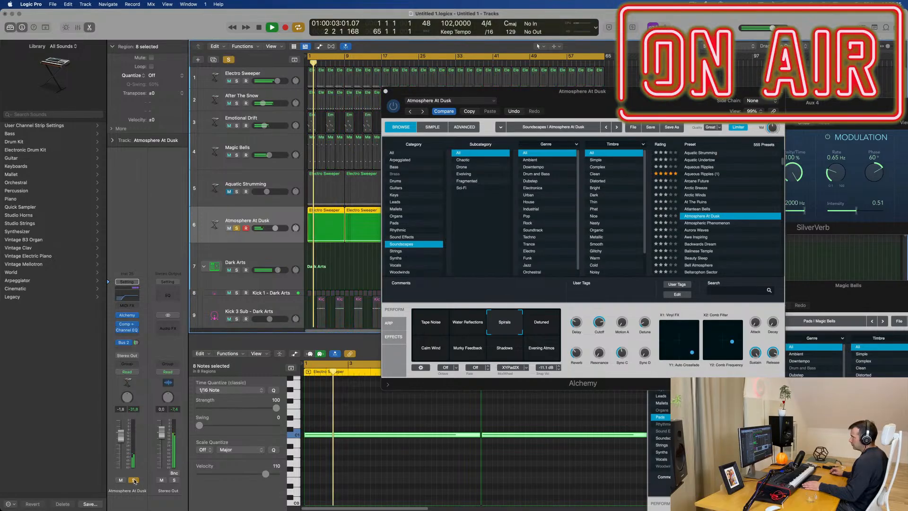
click(538, 322)
key(Return)
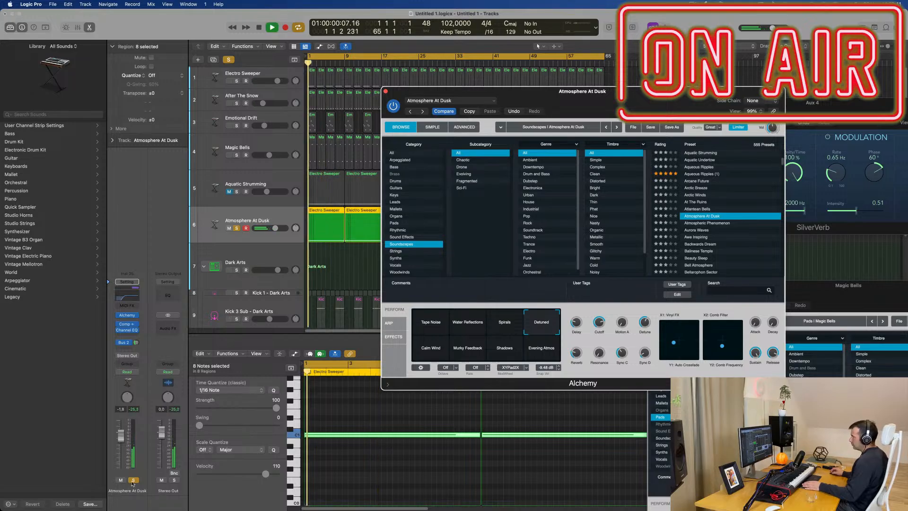
key(s)
key(space)
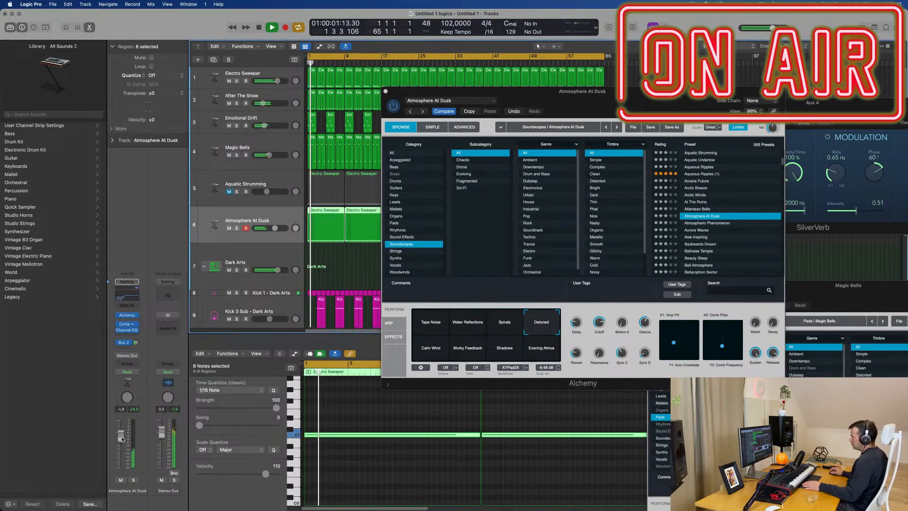
Choose Atmosphere At Dusk's Calm Wind variation and set the track volume to -10.2 dB.
click(428, 350)
key(Return)
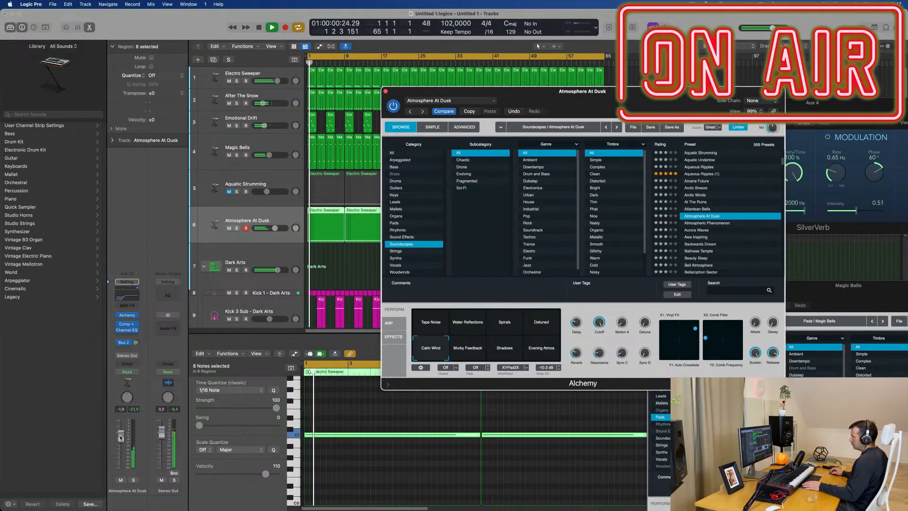
drag(273, 228, 266, 228)
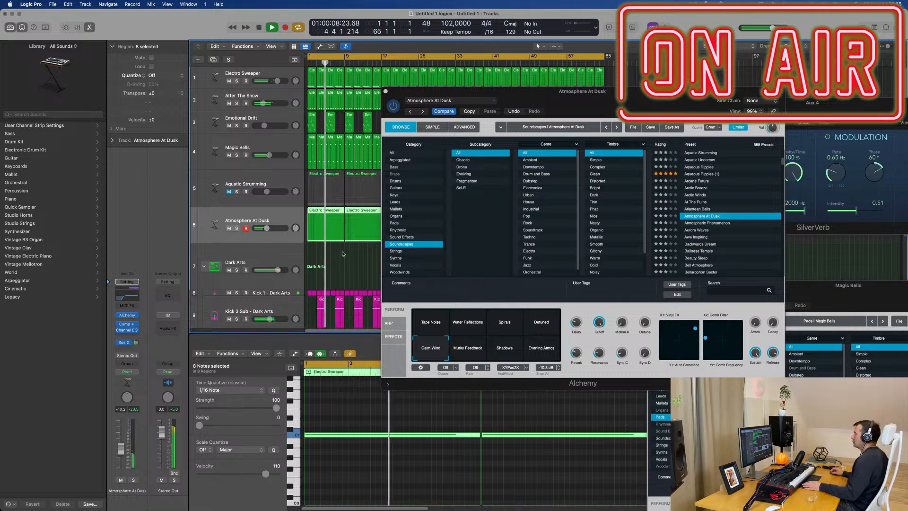
Unmute the Aquatic Strumming track, play from the start, and close the Alchemy and SilverVerb windows.
click(229, 192)
key(Return)
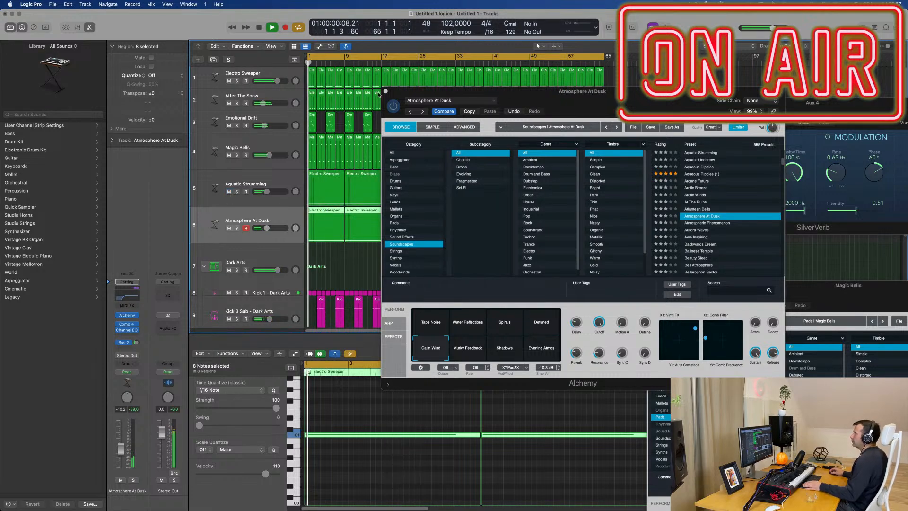
click(386, 92)
click(385, 92)
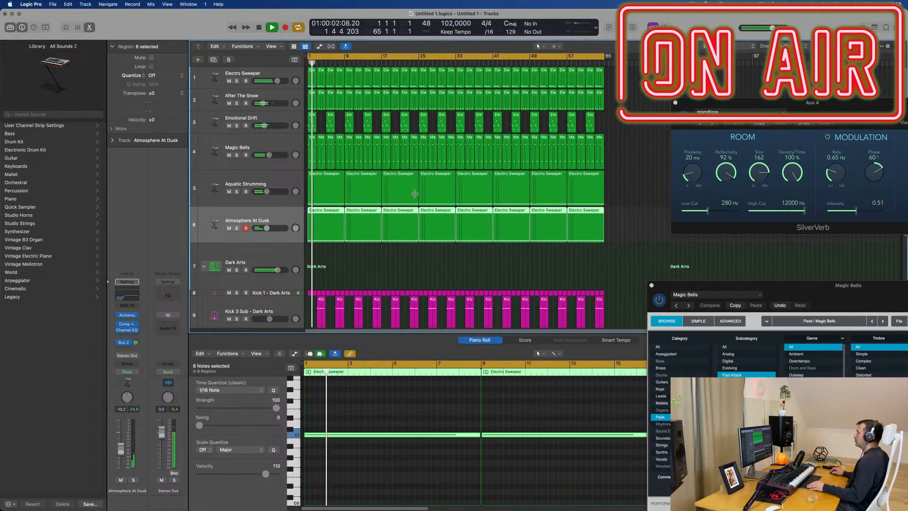
click(674, 103)
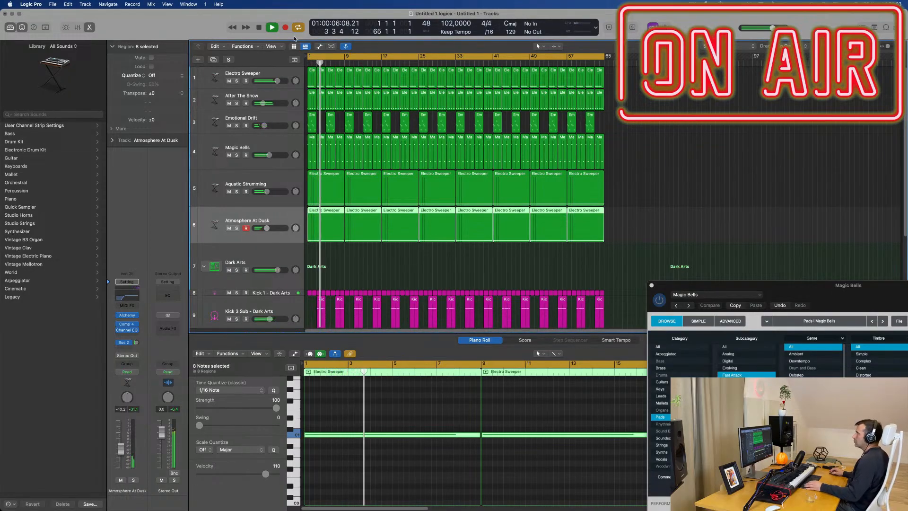
Show the secondary time ruler above the arrangement and deselect all regions.
click(271, 46)
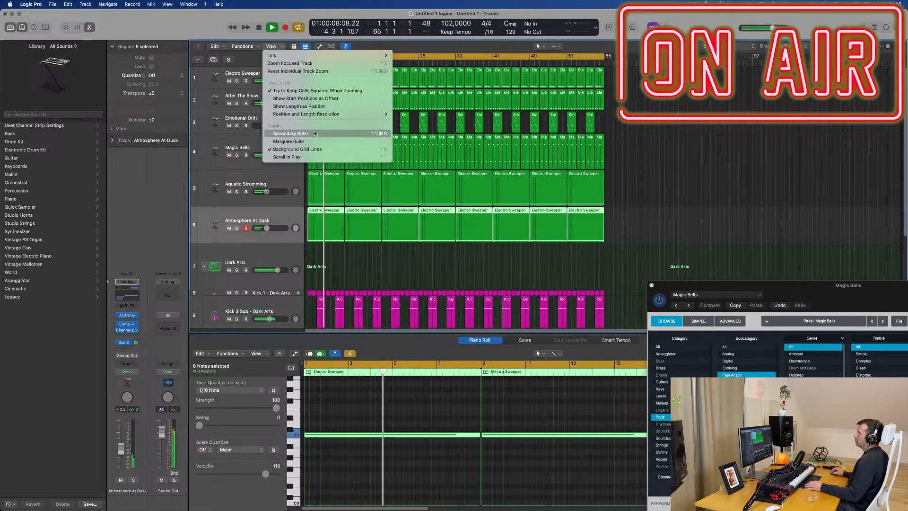
click(290, 134)
click(644, 108)
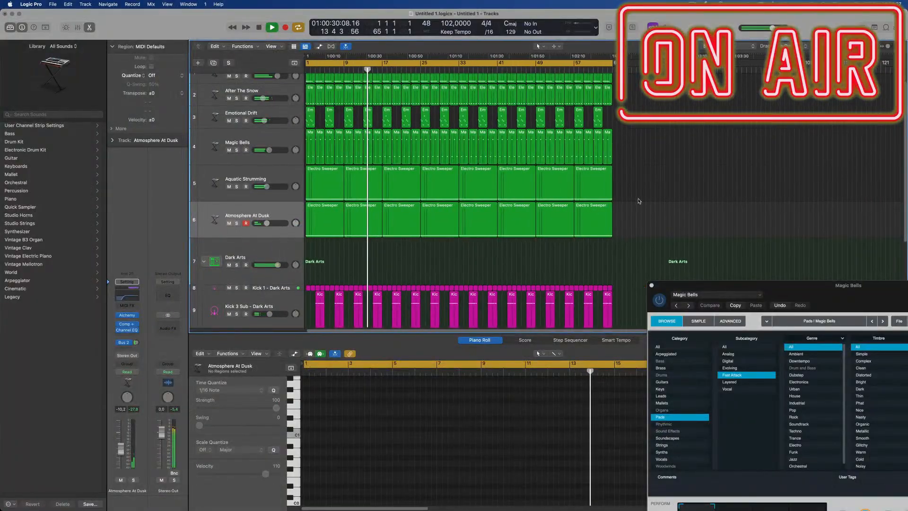
Close the Magic Bells instrument window and hide the Piano Roll editor below the arrangement.
scroll(650, 227, down, 3)
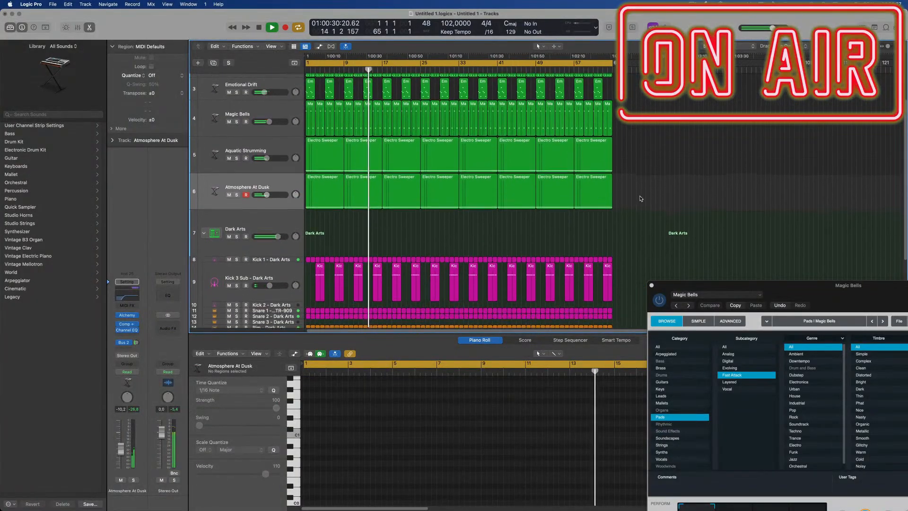
click(651, 285)
scroll(642, 263, down, 2)
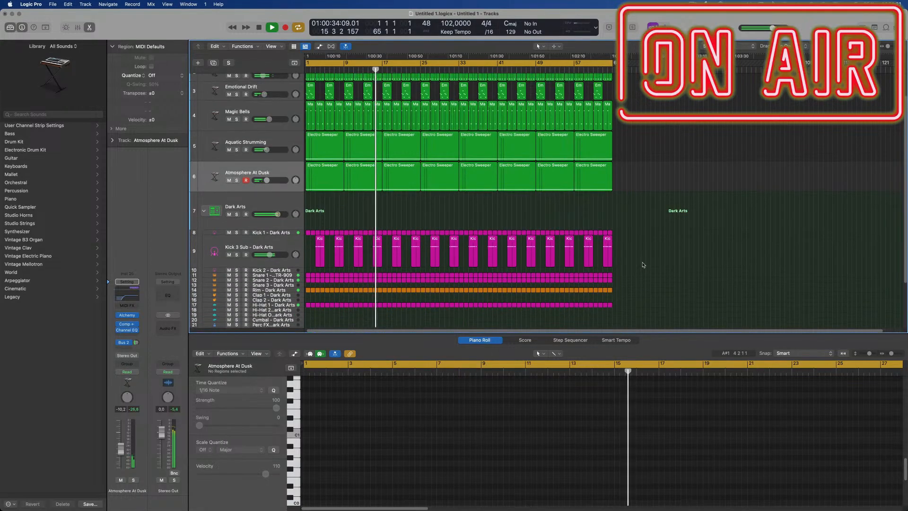
key(x)
key(x)
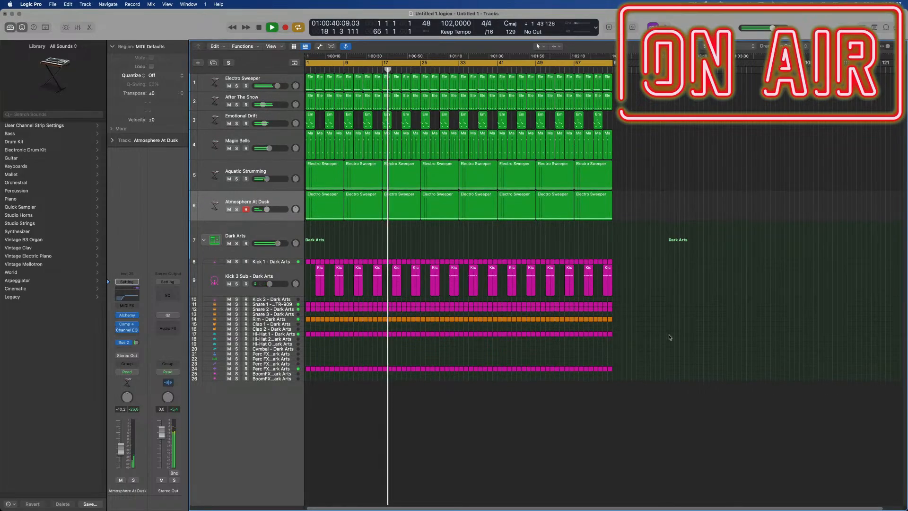
Stop the playback and end the screen recording.
key(space)
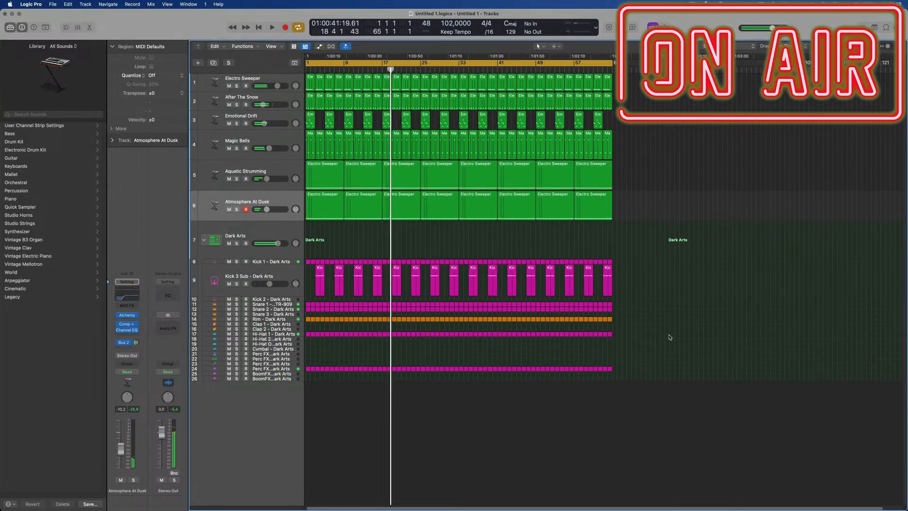
click(691, 4)
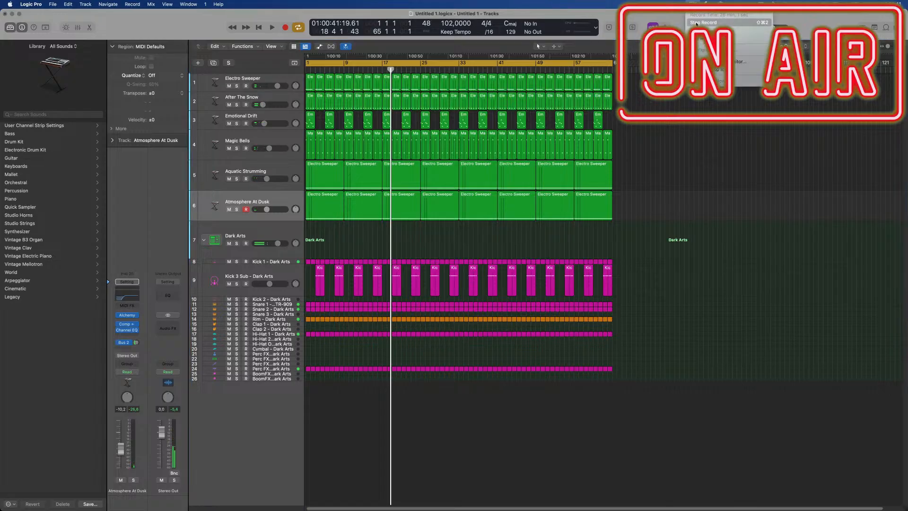
click(696, 23)
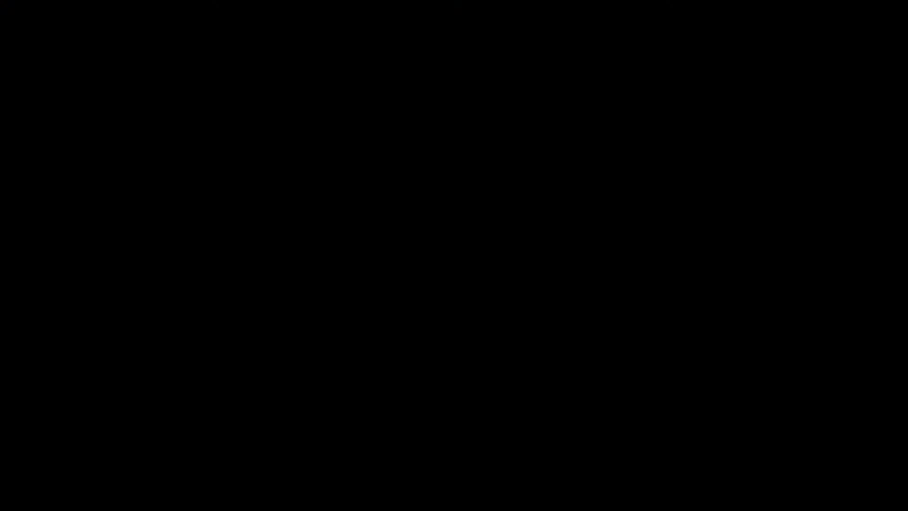